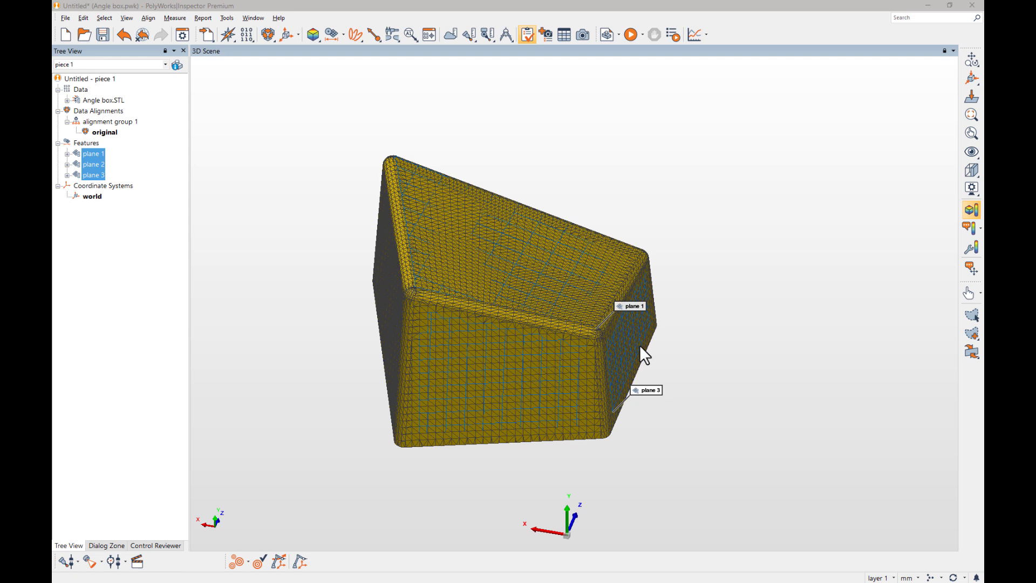
Examine the three plane features in the feature list and their placement on the scanned box.
left_click(87, 143)
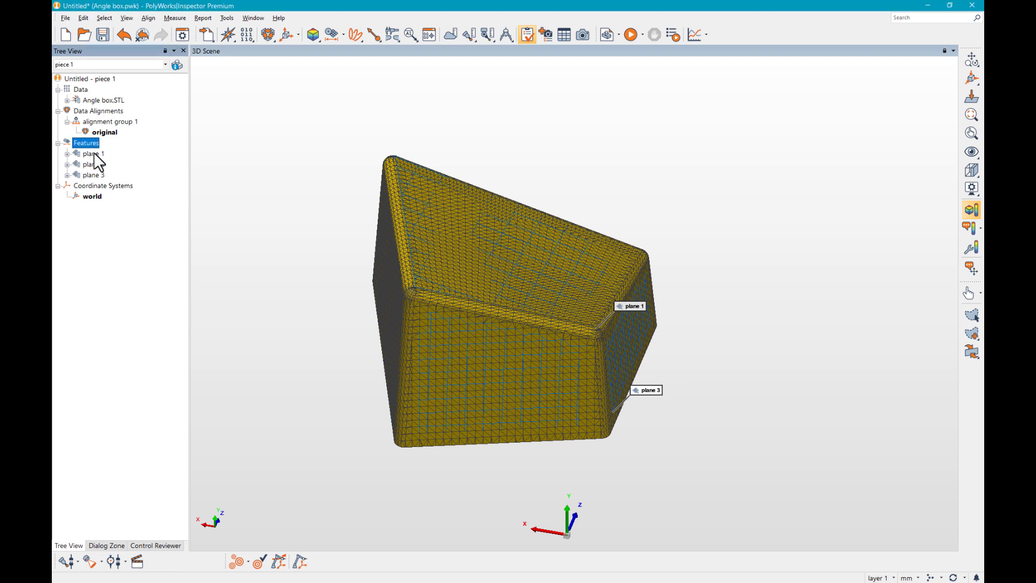
left_click(95, 155)
left_click(97, 166)
left_click(99, 177)
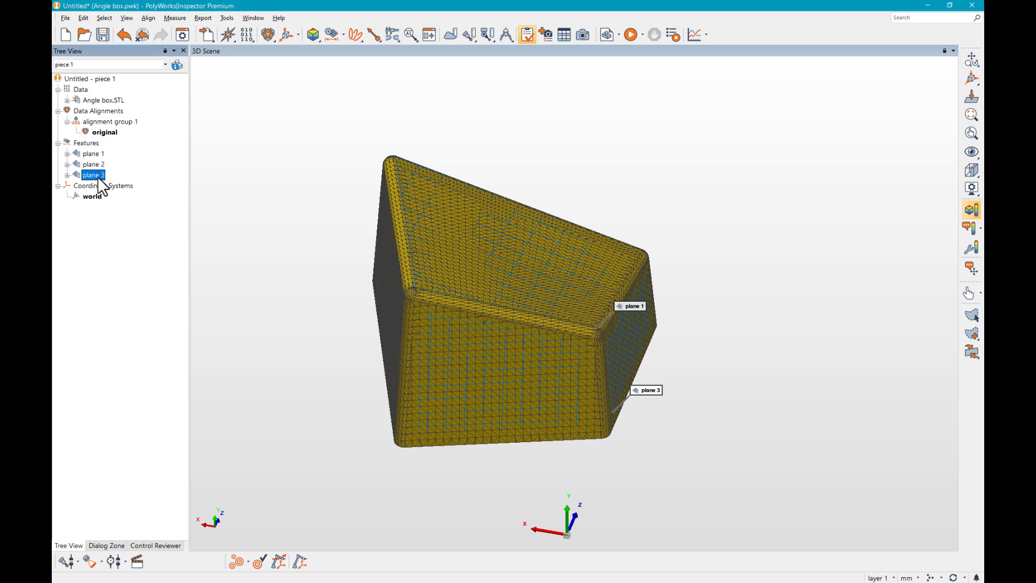
left_click(96, 165)
left_click(97, 175)
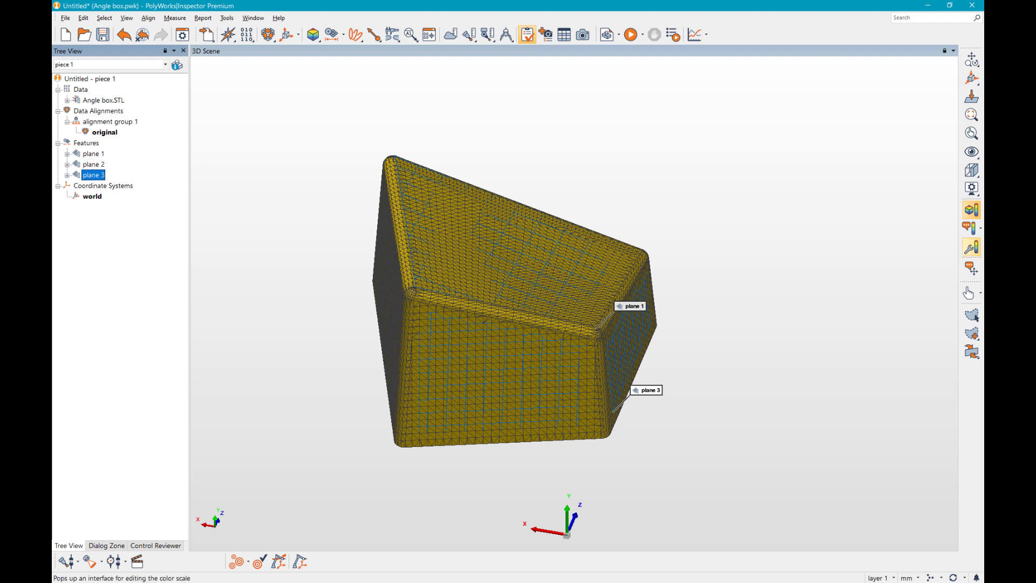
scroll(487, 297, "up", 3)
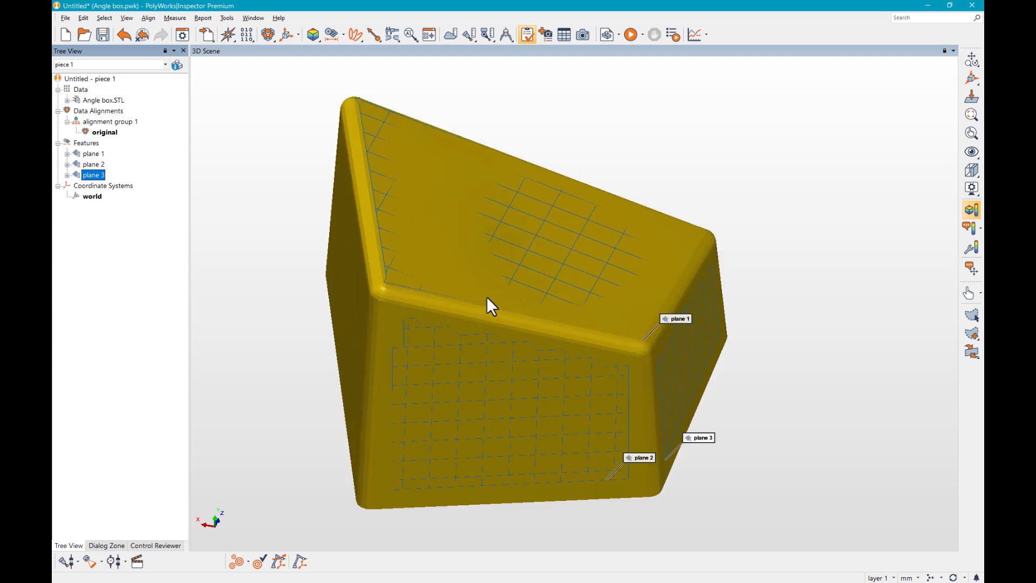
scroll(454, 258, "up", 3)
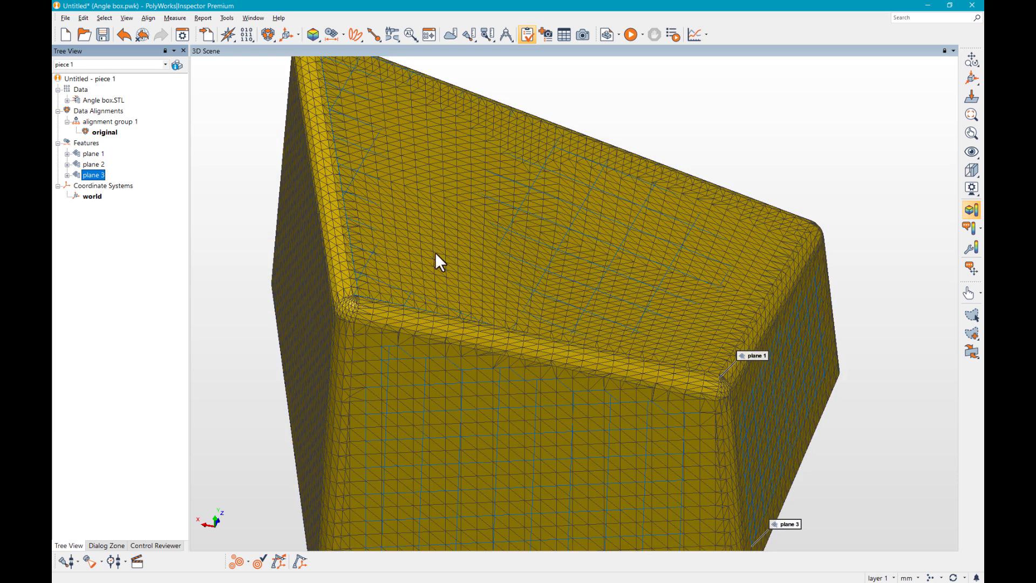
Set the default static drawing type for reference and data objects to Smooth+Curve.
left_click(971, 188)
left_click(905, 212)
left_click(851, 219)
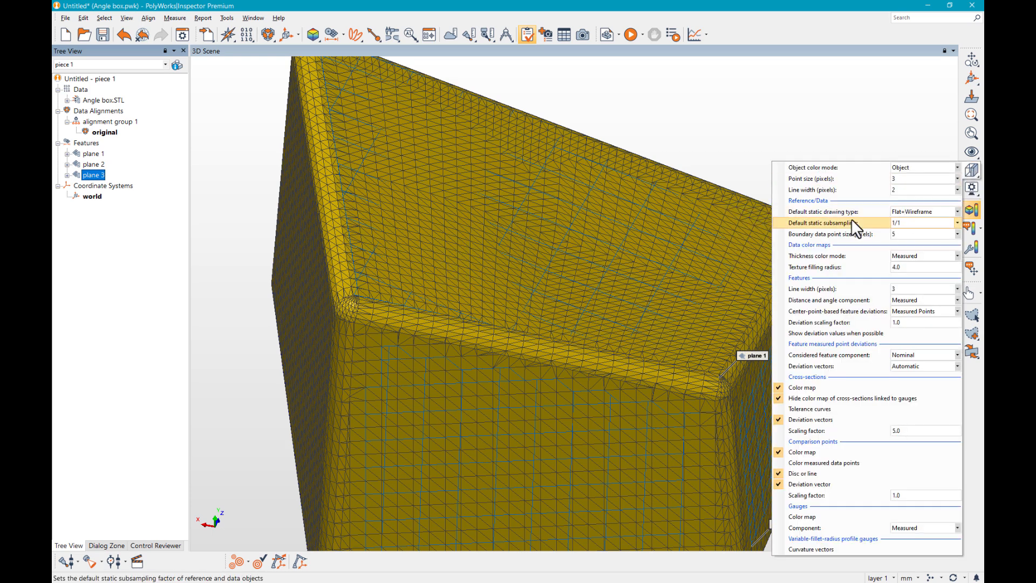
left_click(909, 208)
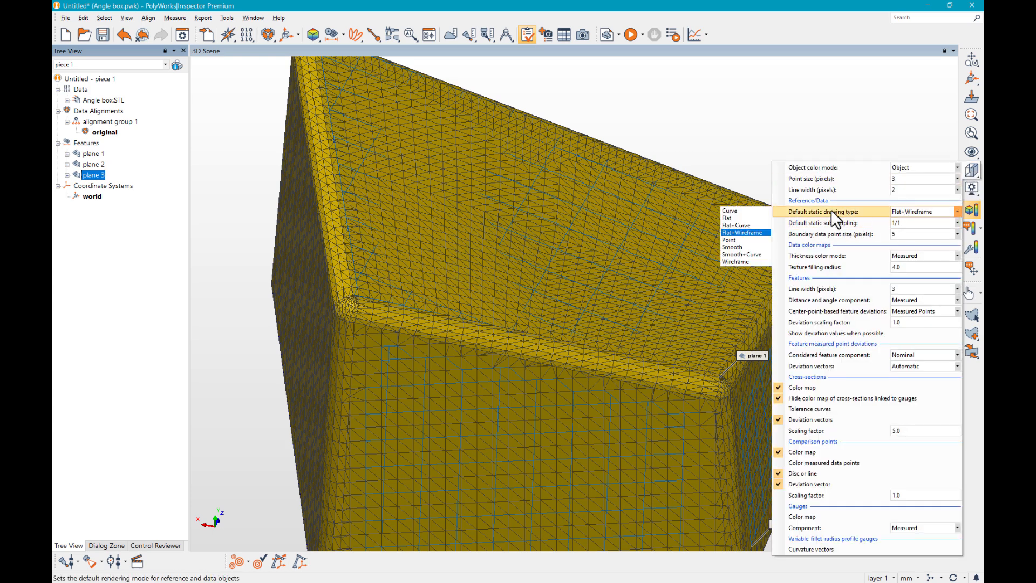
left_click(751, 255)
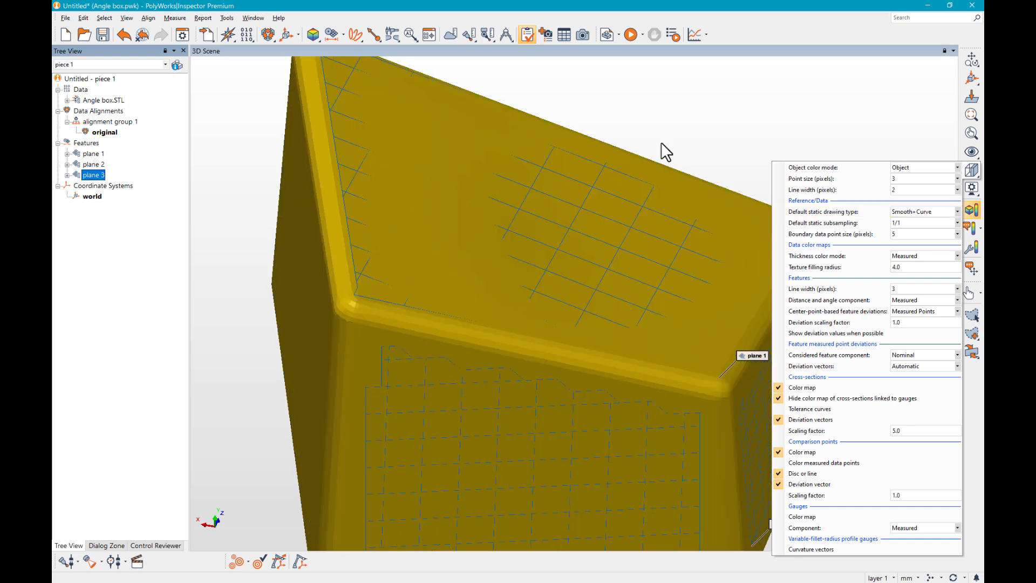
scroll(670, 157, "down", 5)
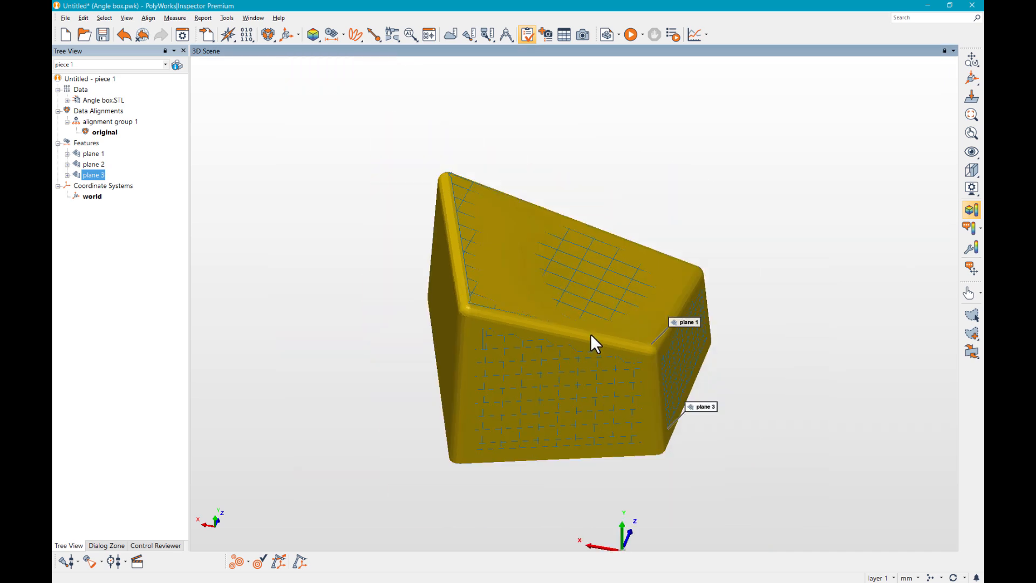
Select plane 1, plane 2 and plane 3 together and start exporting them.
left_click_drag(592, 342, 558, 354)
scroll(558, 355, "up", 3)
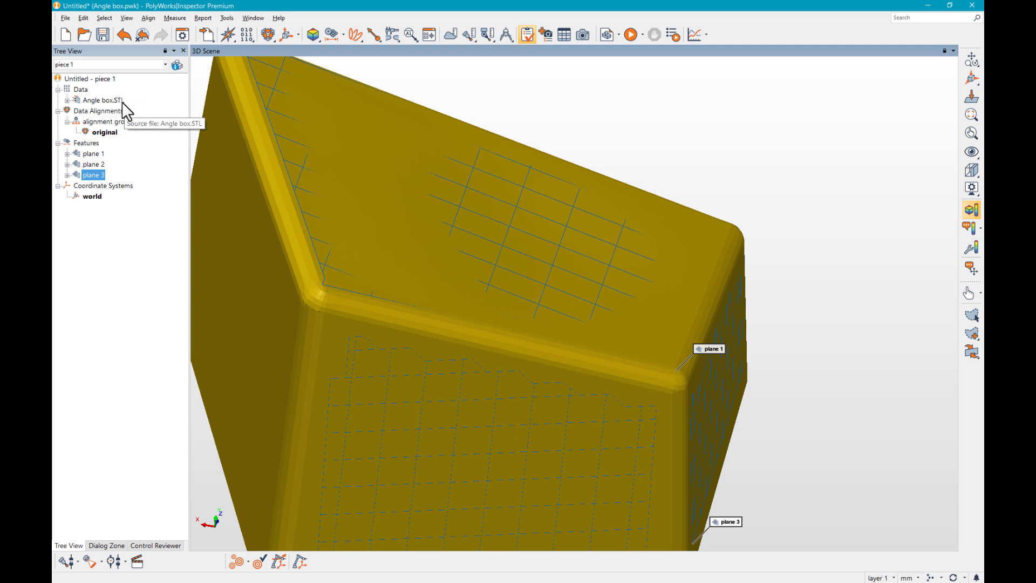
left_click(96, 155)
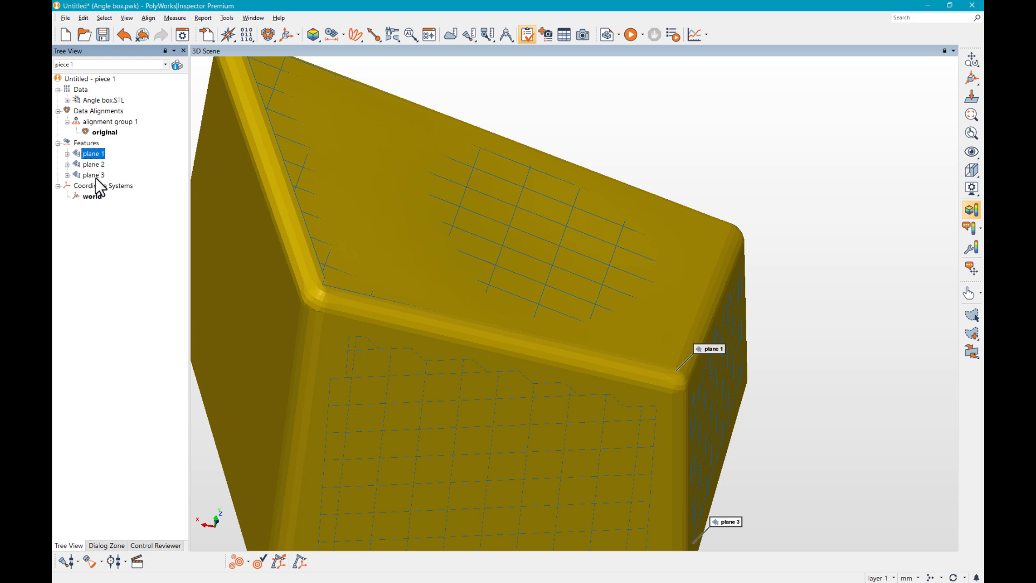
left_click(97, 176, "shift")
right_click(98, 177)
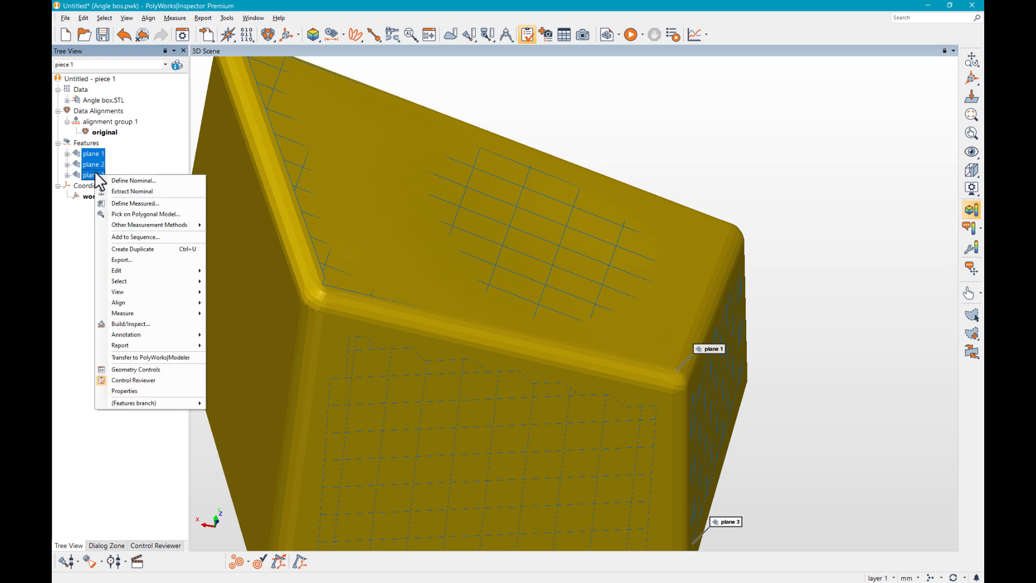
left_click(160, 261)
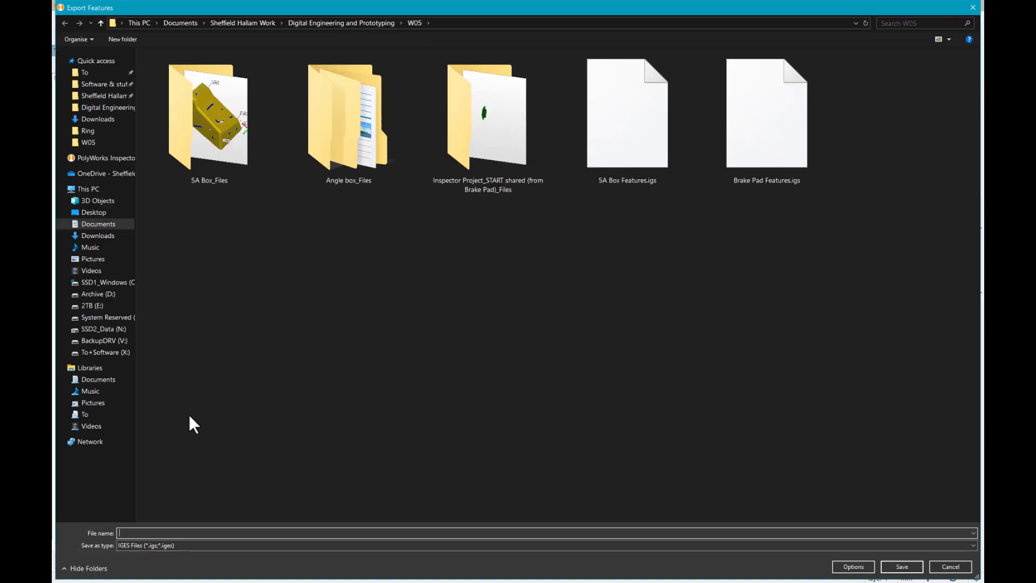
Export the selected planes as an IGES file named Angle box in the W05 folder.
left_click(156, 544)
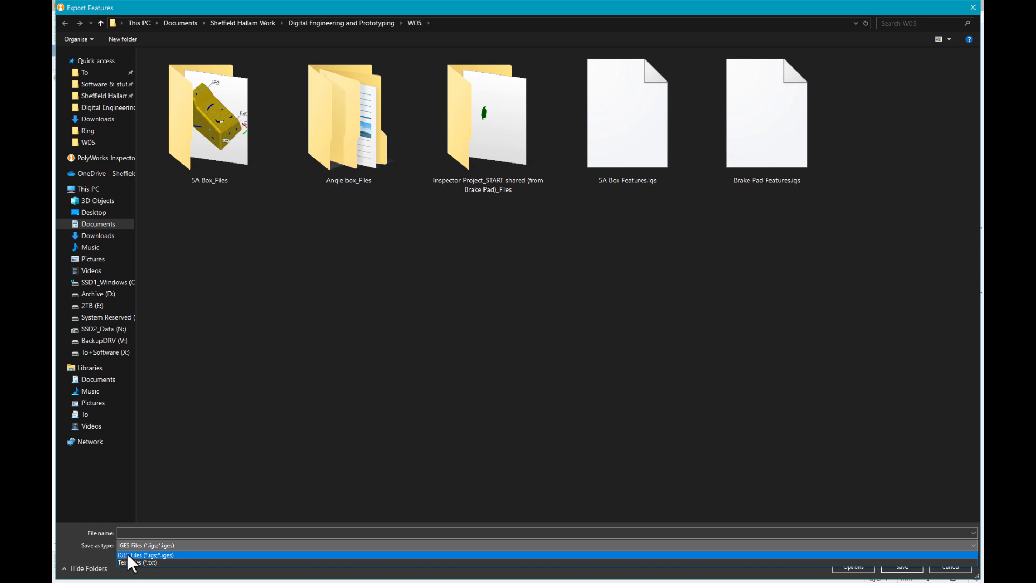
left_click(132, 532)
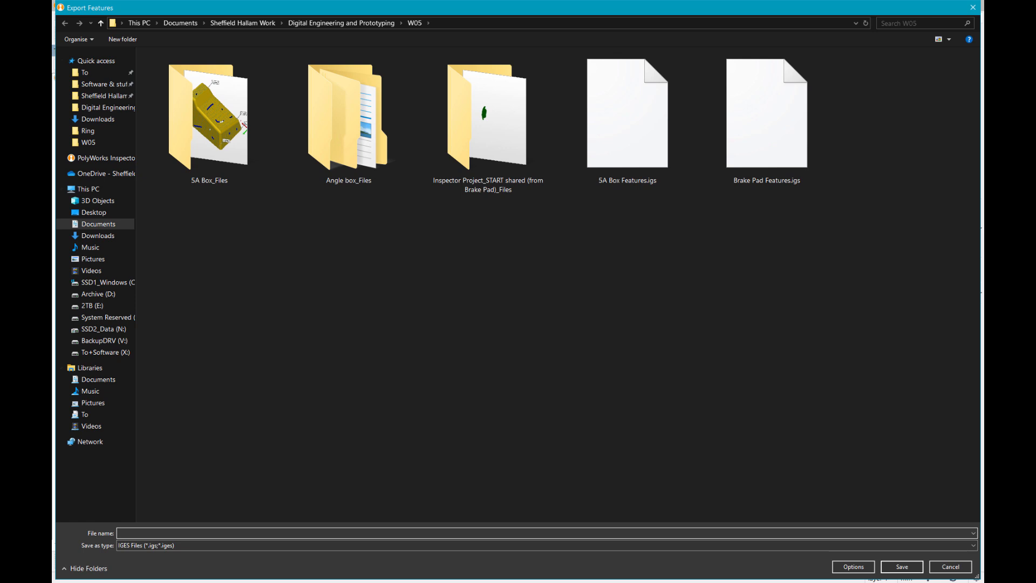
left_click(129, 534)
type("A")
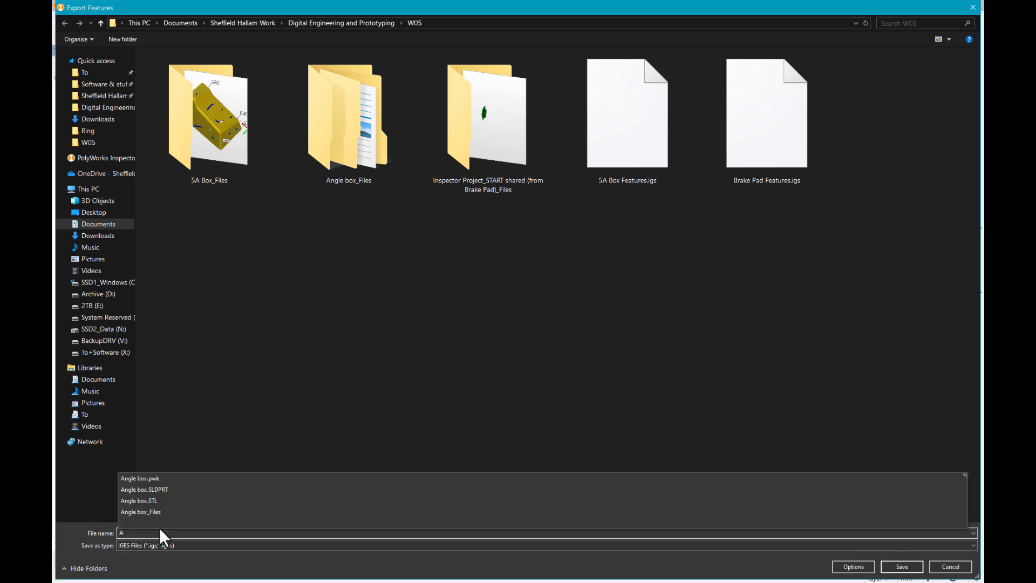
left_click(182, 480)
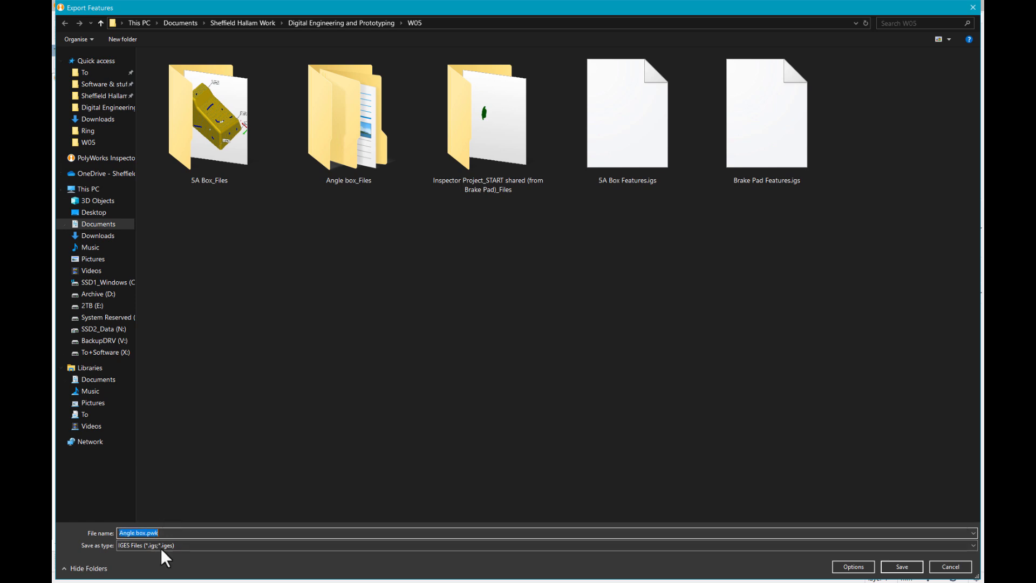
left_click(168, 533)
key("BackSpace")
key("BackSpace")
key("BackSpace")
key("BackSpace")
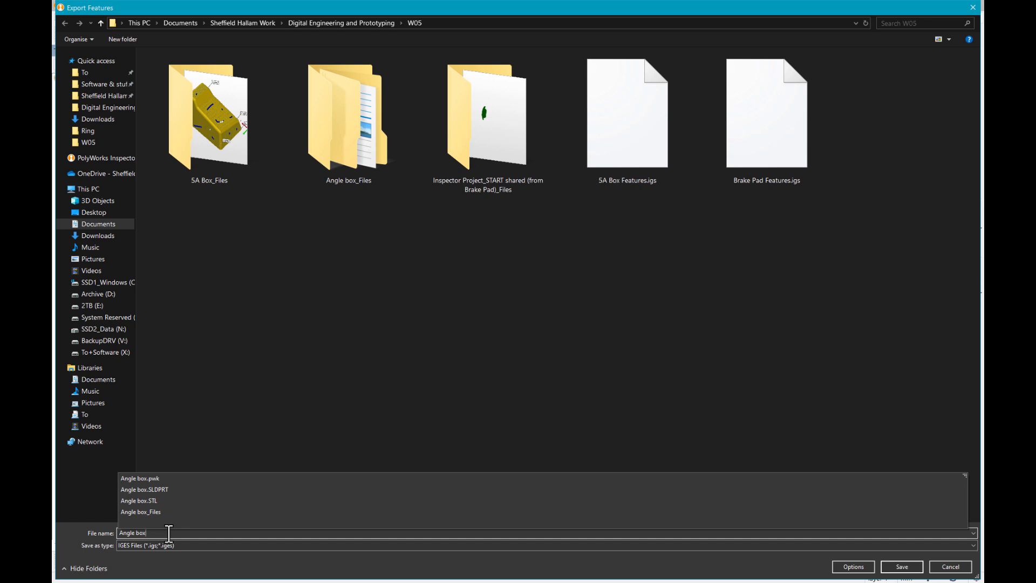
key("Return")
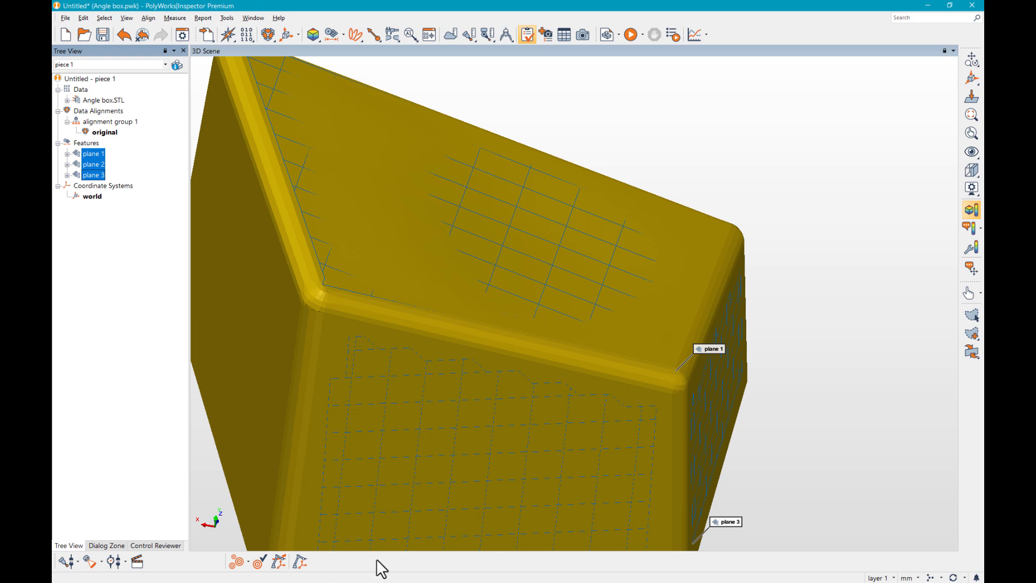
Switch to SOLIDWORKS and check where the add-ins are managed.
left_click(928, 5)
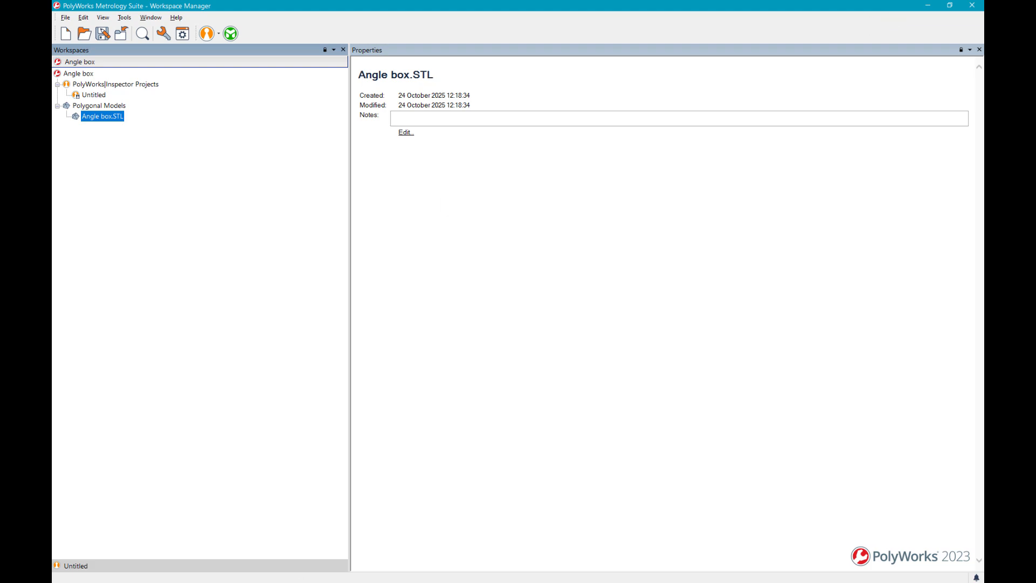
left_click(928, 5)
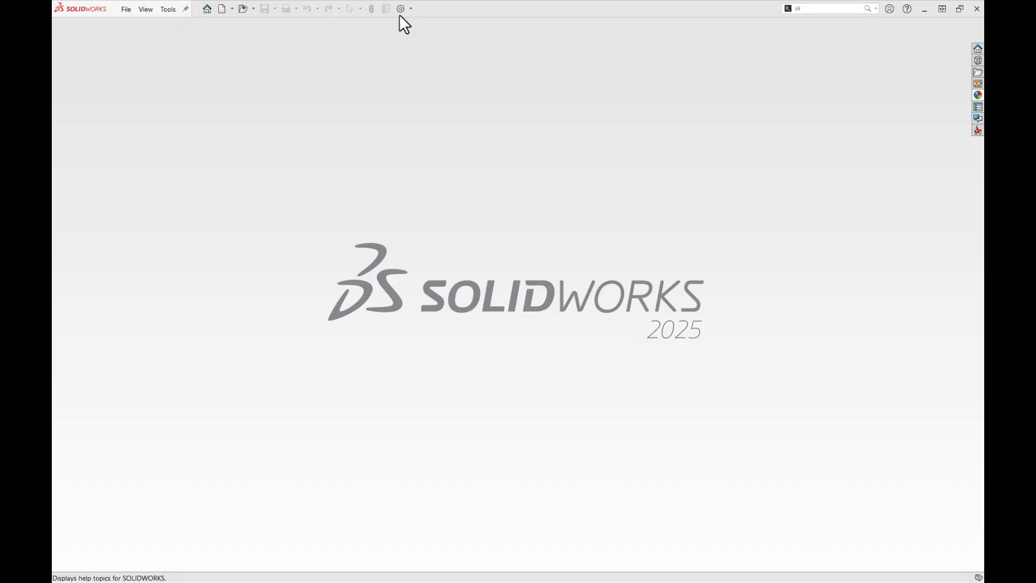
left_click(411, 8)
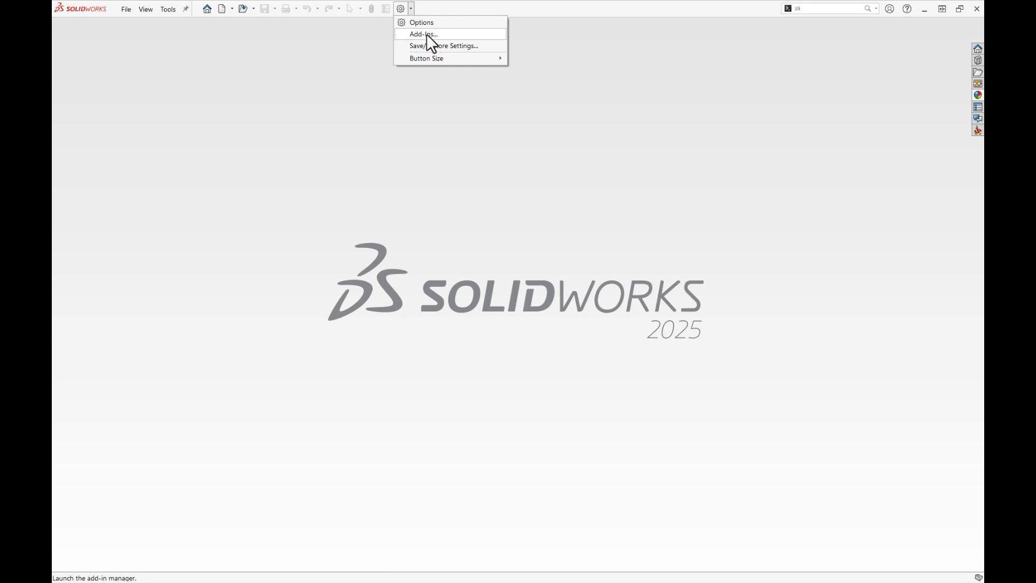
left_click(129, 16)
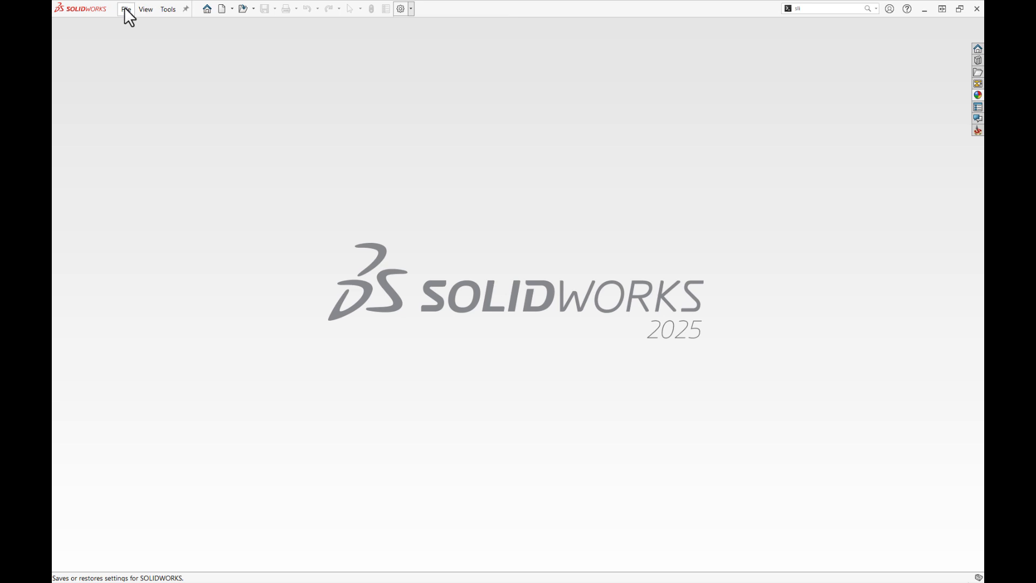
Open Angle box.stl from the W05 folder using the ScanTo3D Mesh Files format.
left_click(126, 9)
left_click(440, 209)
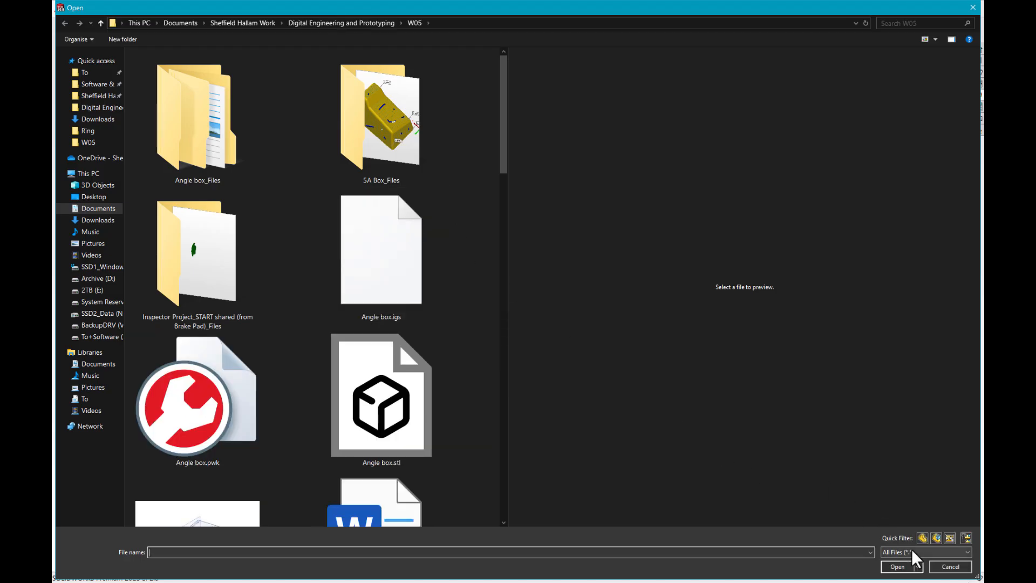
left_click(913, 552)
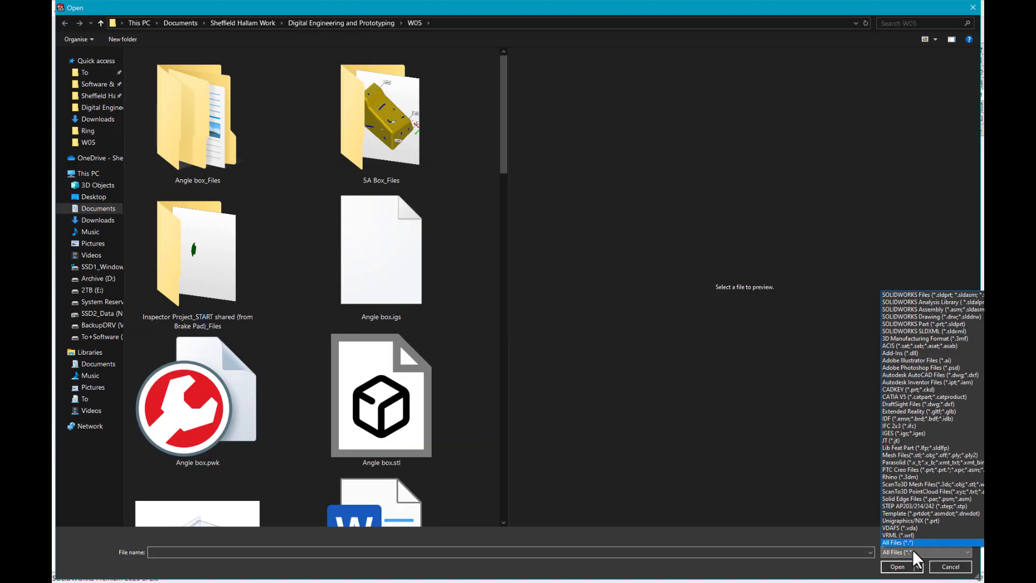
left_click(920, 483)
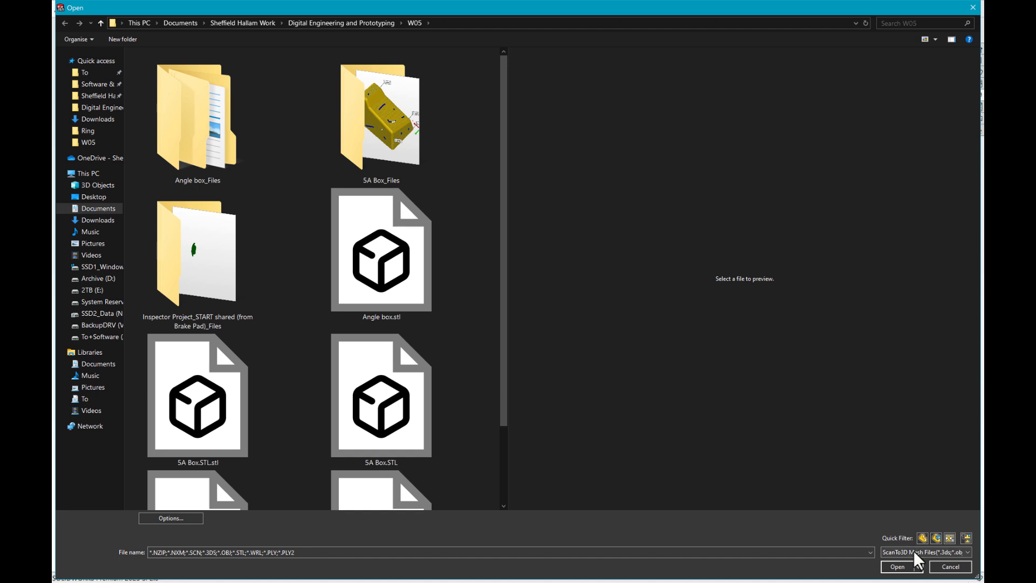
left_click(380, 266)
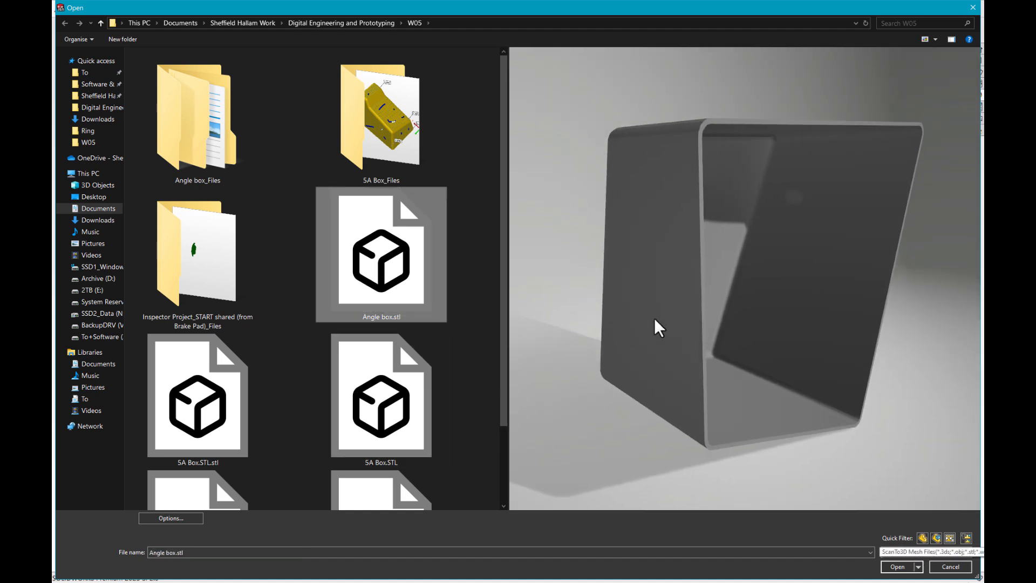
left_click_drag(655, 326, 759, 114)
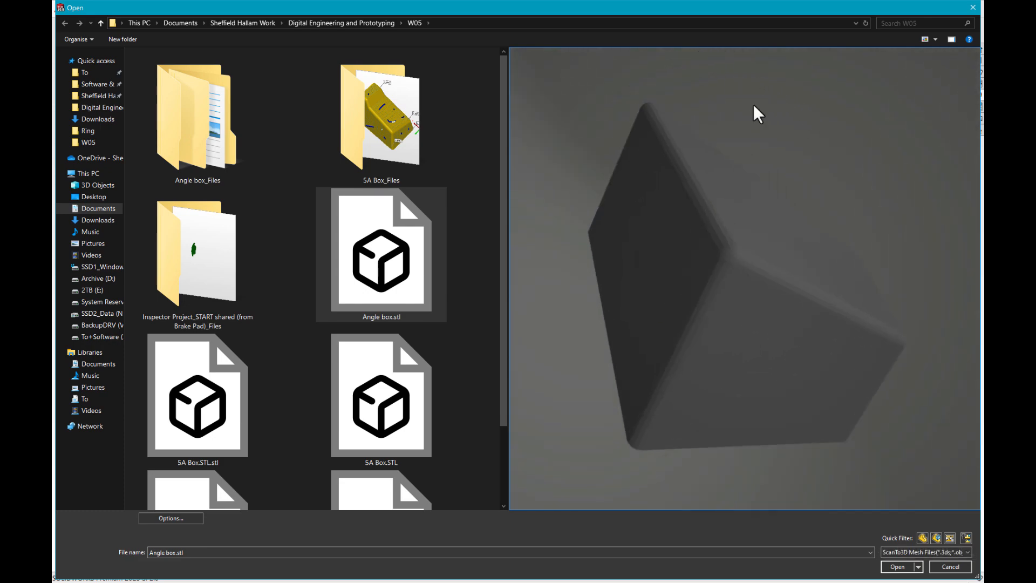
left_click(906, 567)
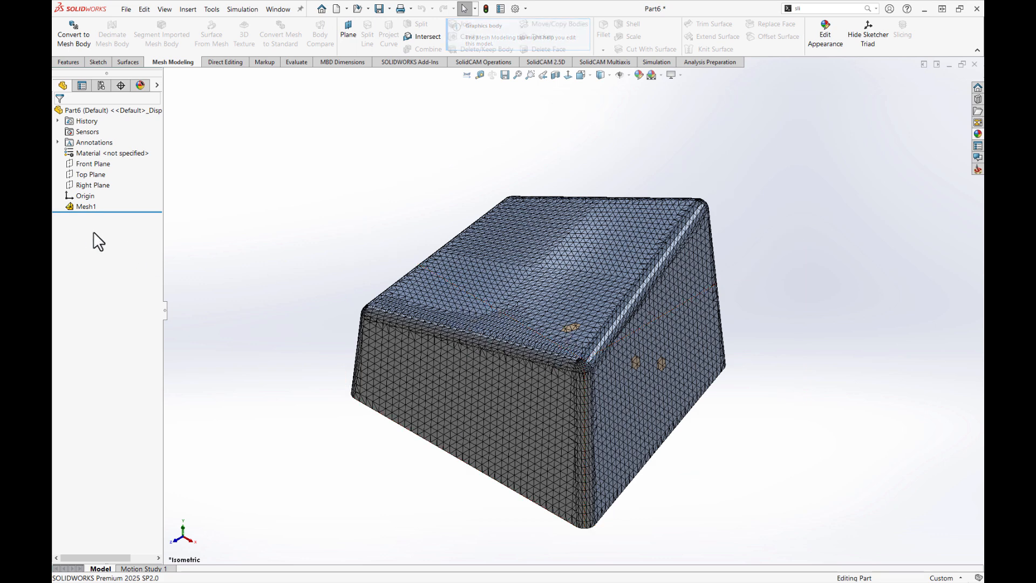
Run the Mesh Prep Wizard on the imported mesh with orientation None and no data removal, setting the global simplification reduction to 7%.
right_click(85, 204)
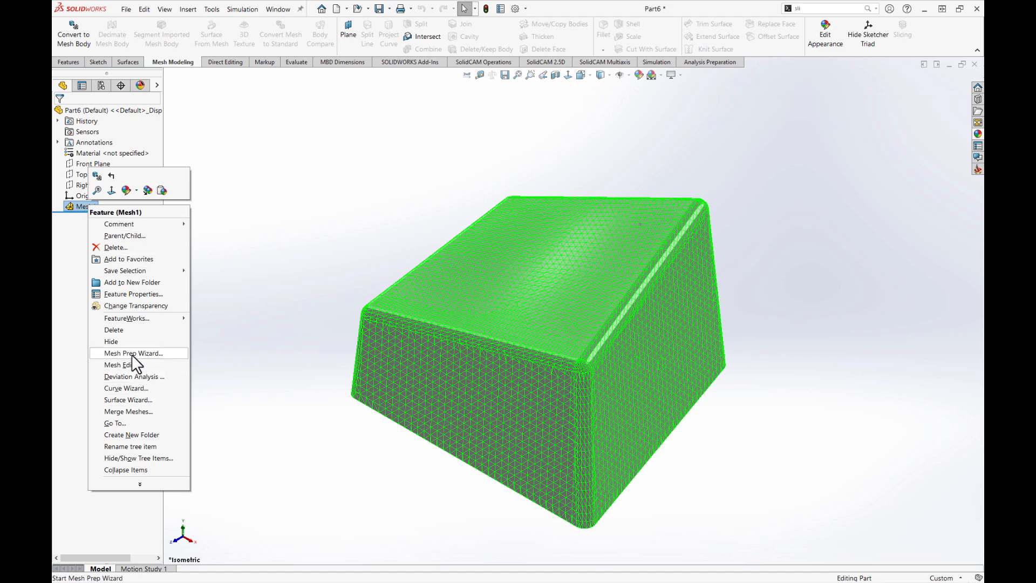
left_click(147, 353)
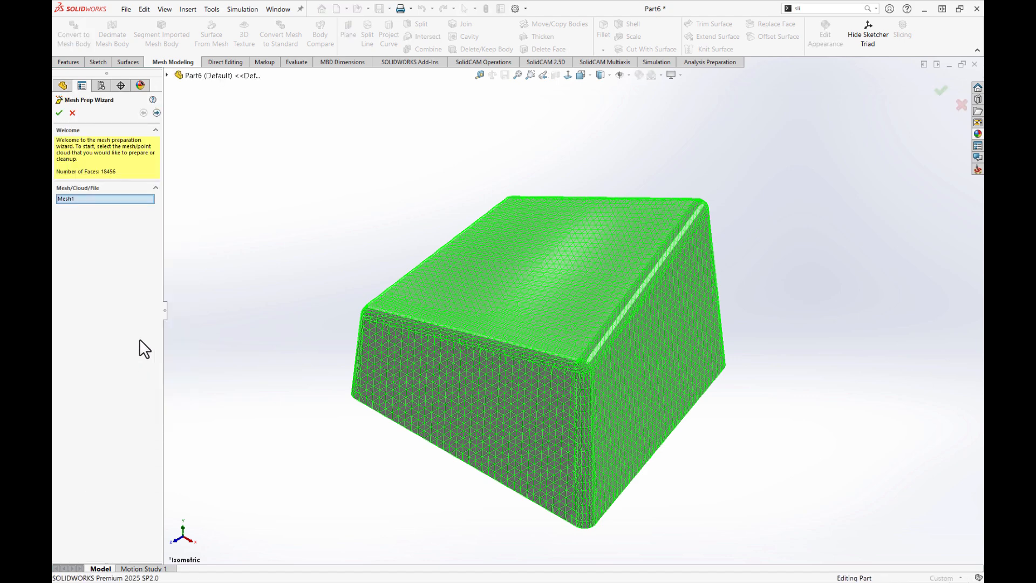
left_click(157, 113)
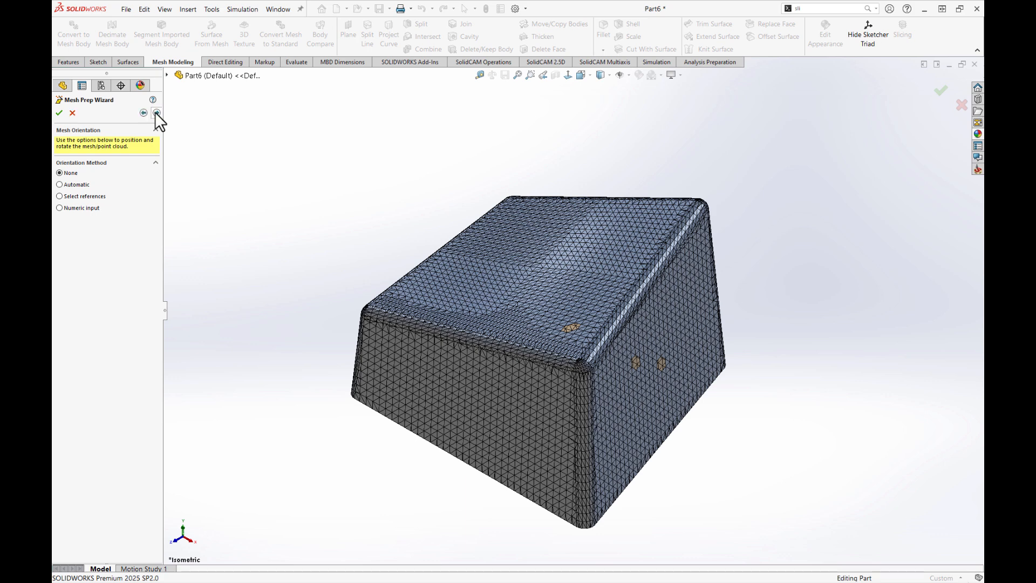
left_click(156, 113)
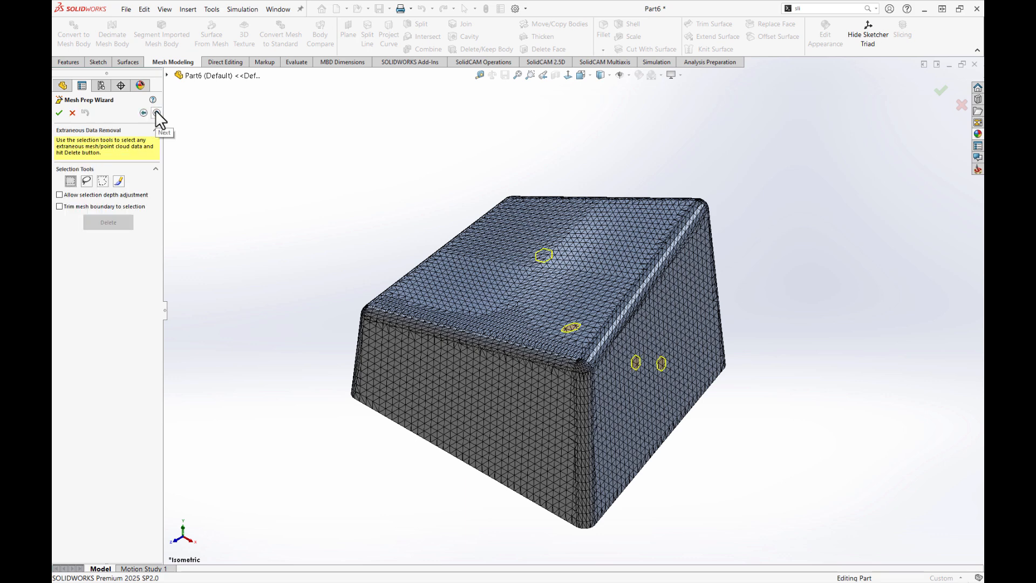
left_click(157, 113)
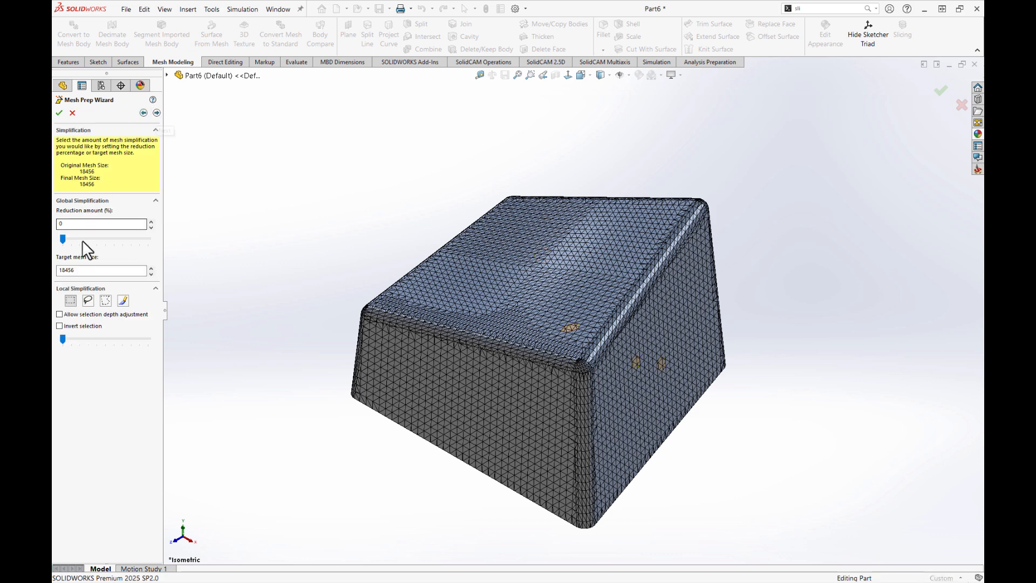
left_click_drag(63, 238, 69, 238)
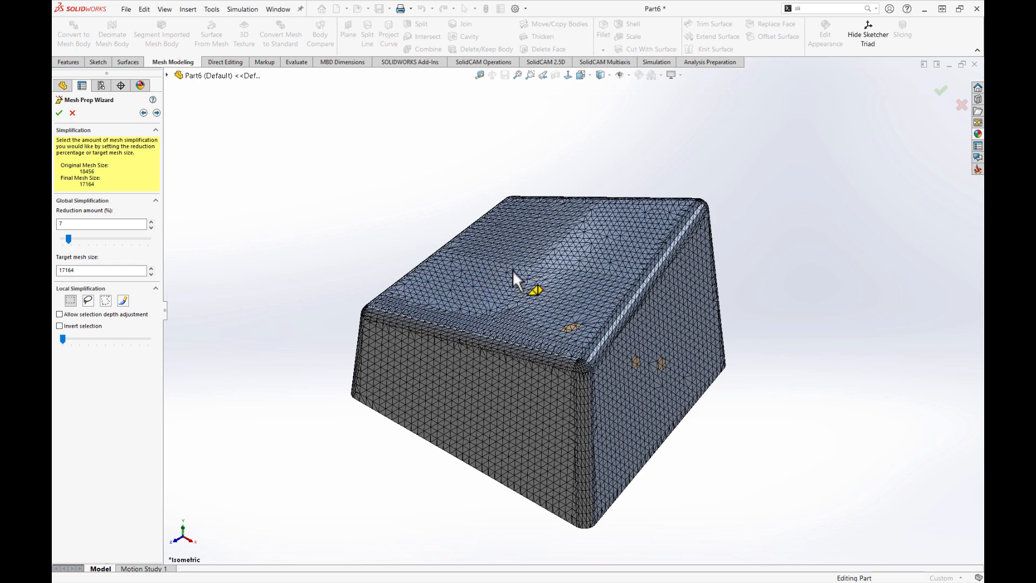
Complete the mesh preparation without smoothing or filling any holes, and without launching the Surface Wizard.
left_click(156, 113)
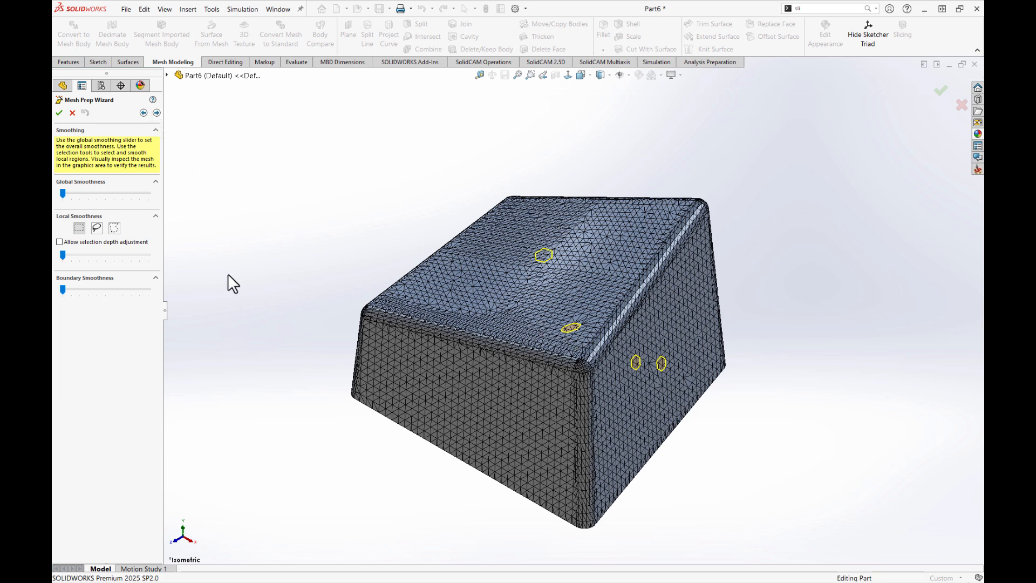
left_click(157, 111)
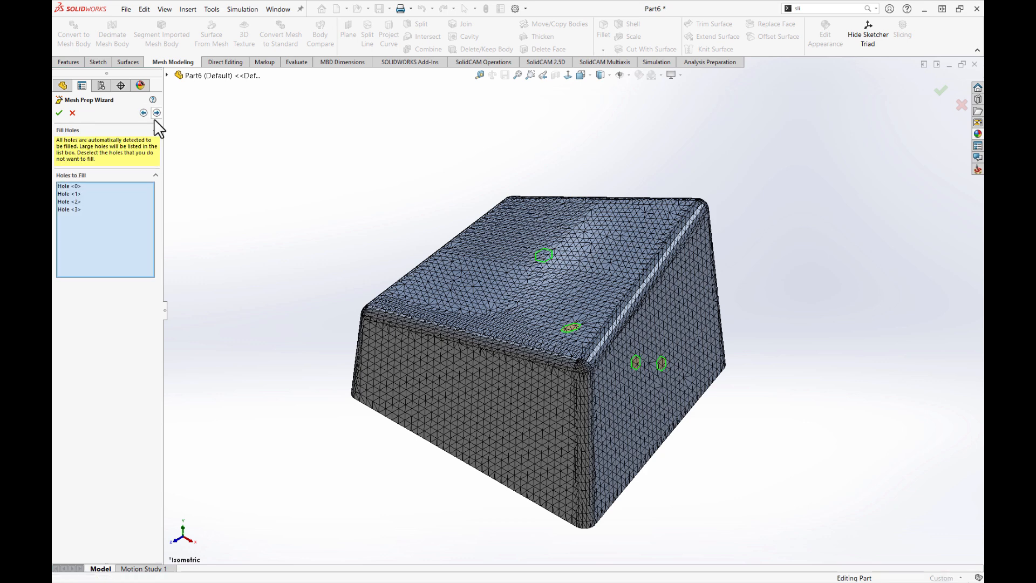
right_click(109, 191)
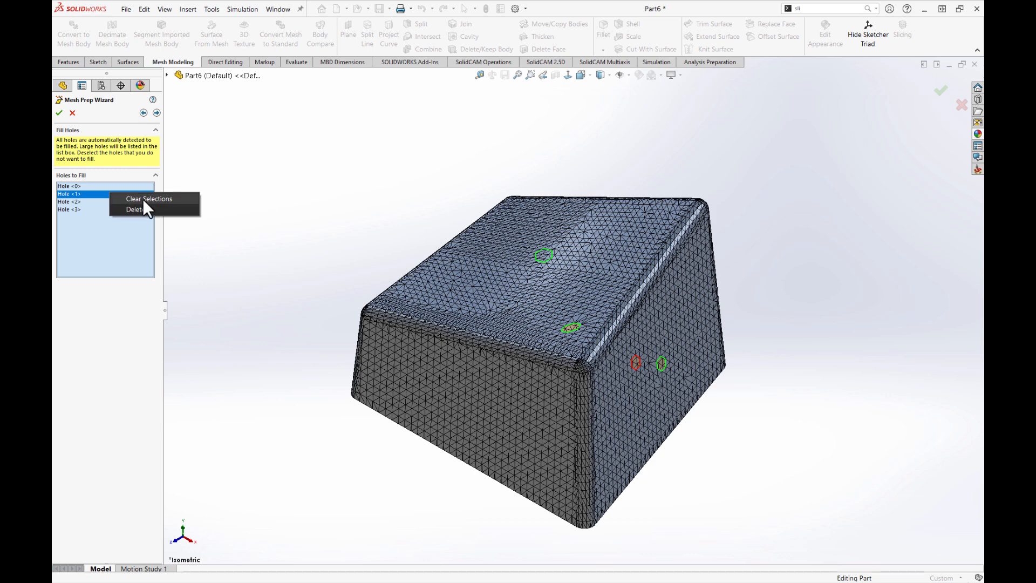
left_click(143, 199)
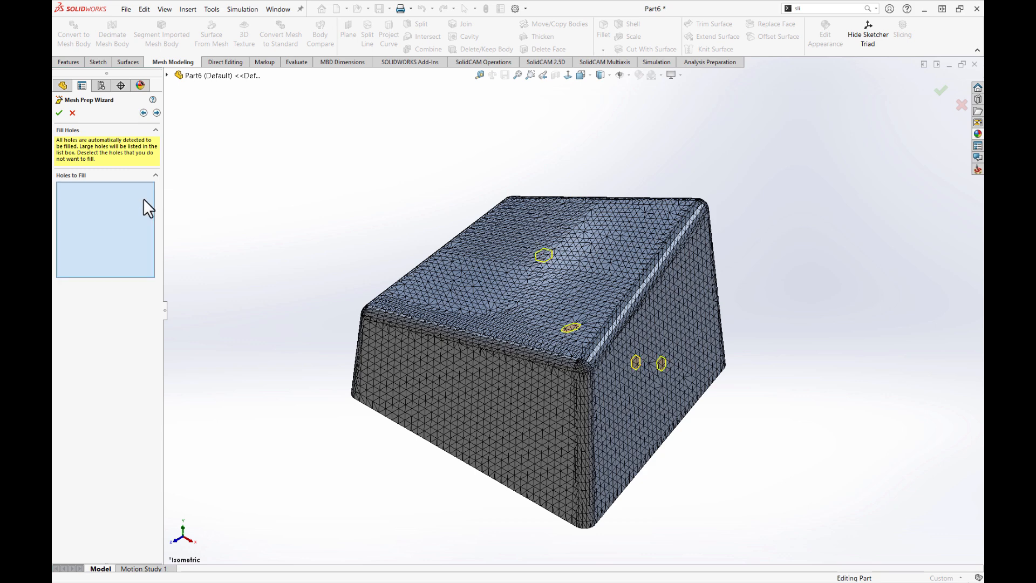
left_click(156, 113)
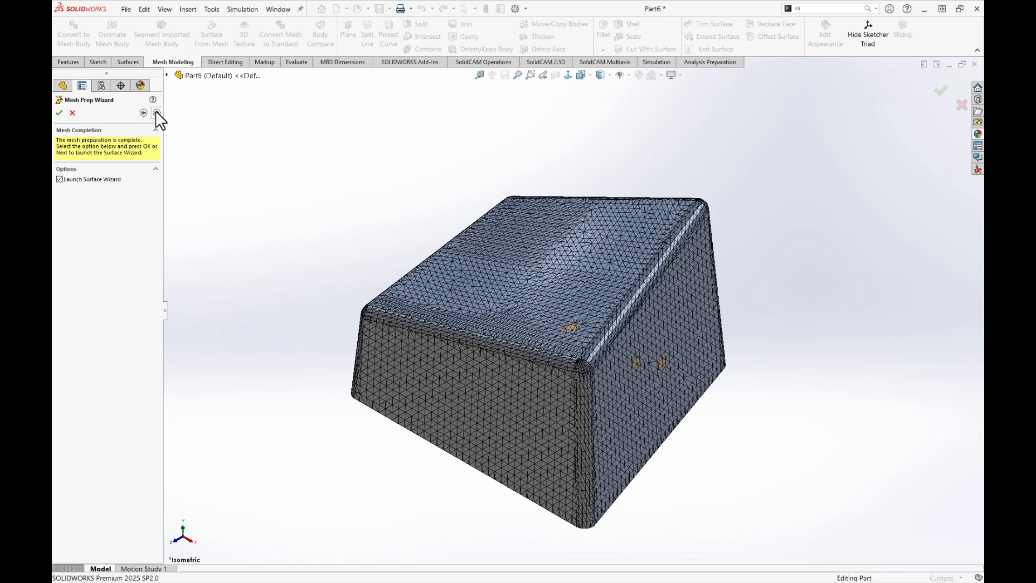
left_click(60, 179)
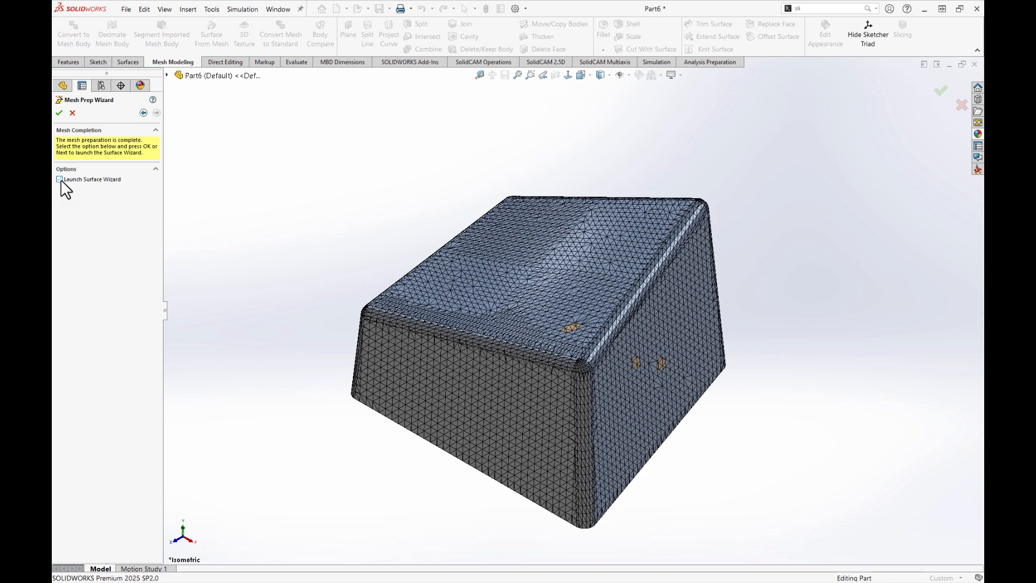
left_click(58, 112)
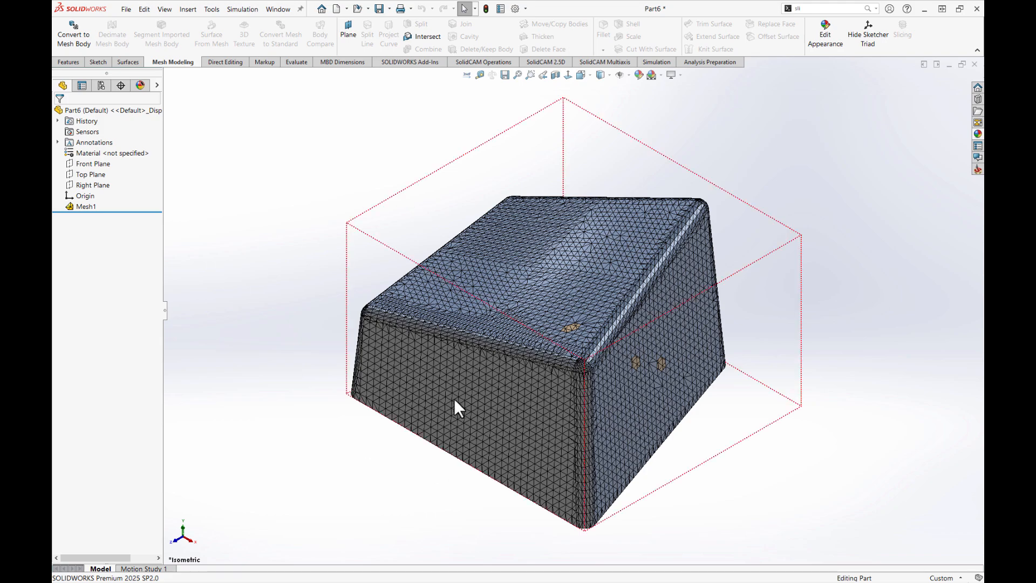
Convert Mesh1 to a mesh body with facets grouped into faces, and list the part's surface bodies.
middle_click_drag(454, 399, 447, 370)
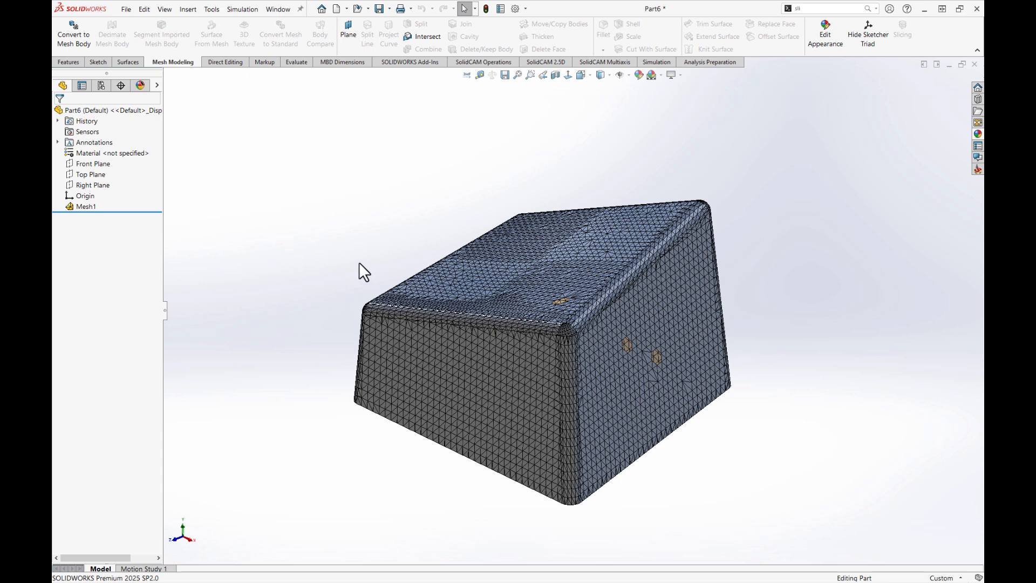
left_click(82, 33)
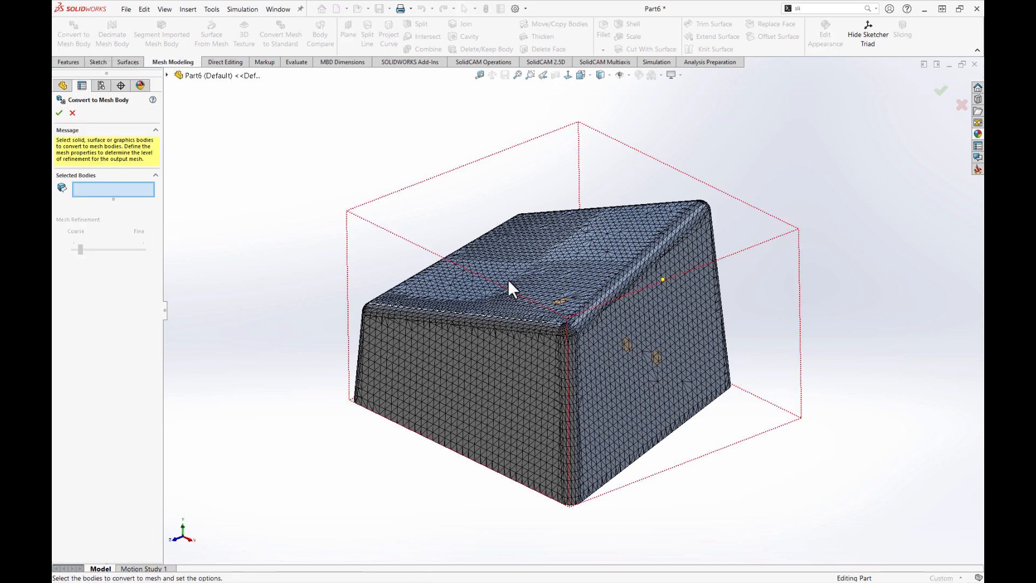
left_click(167, 75)
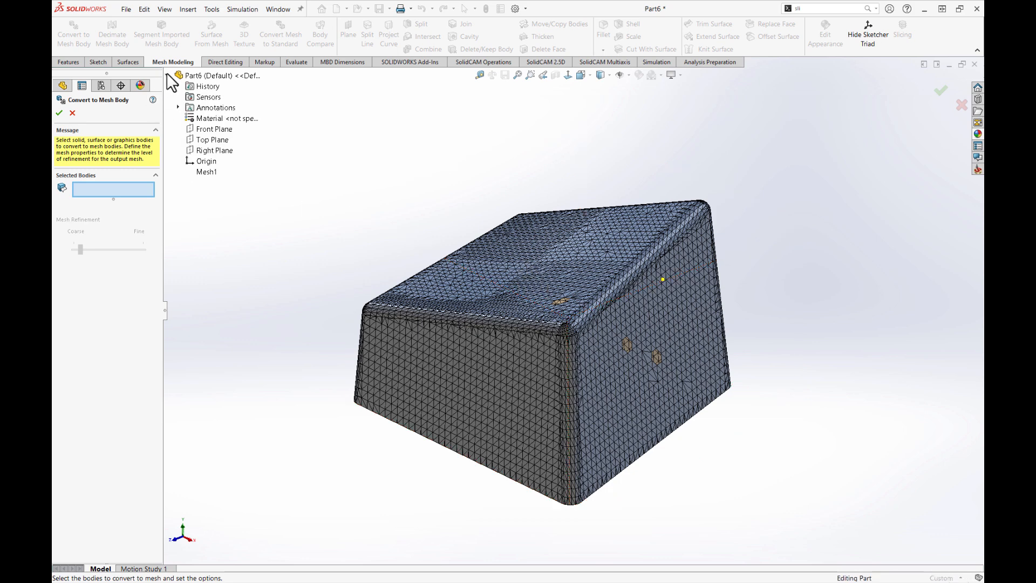
left_click(205, 173)
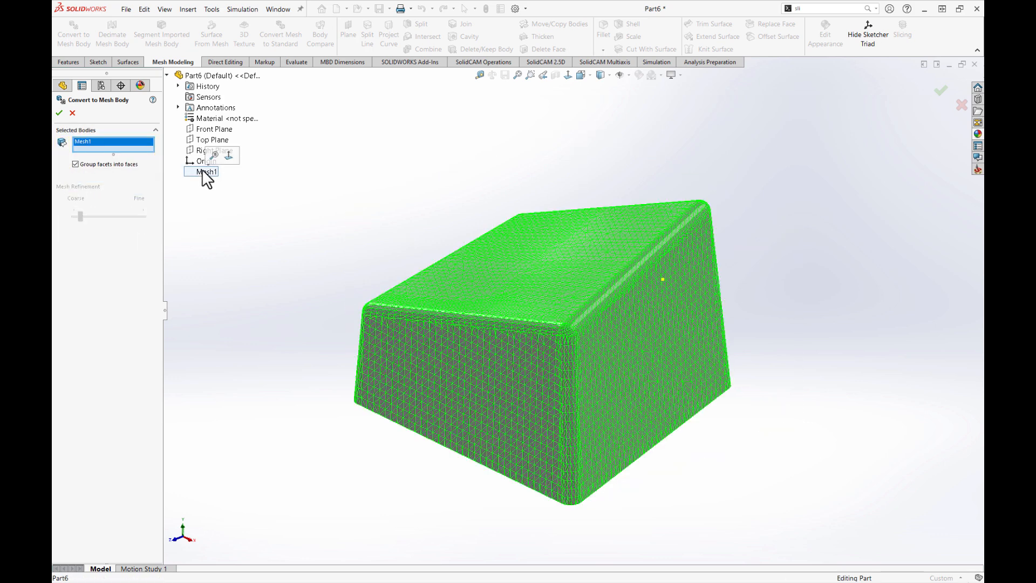
left_click(59, 114)
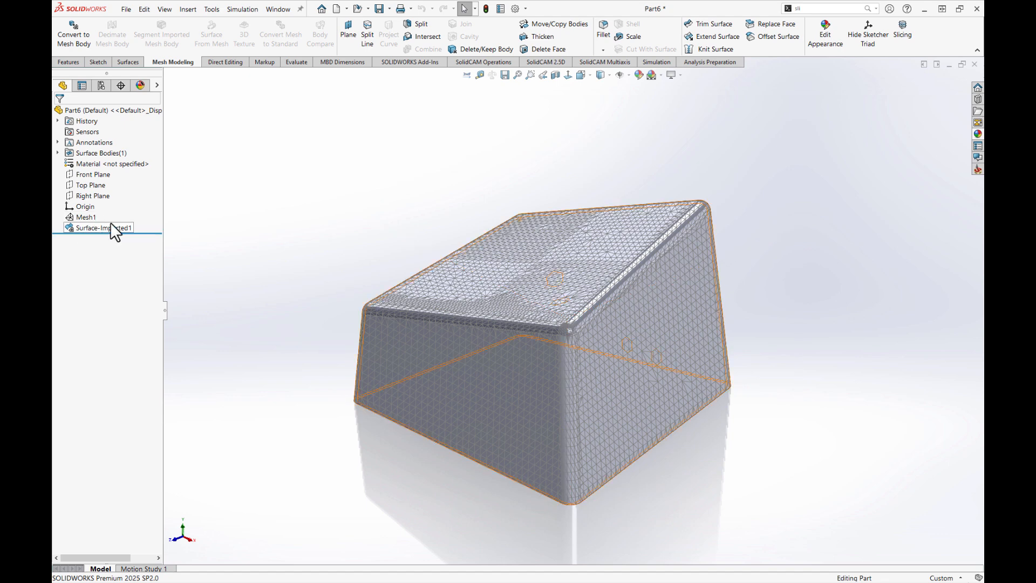
left_click(58, 153)
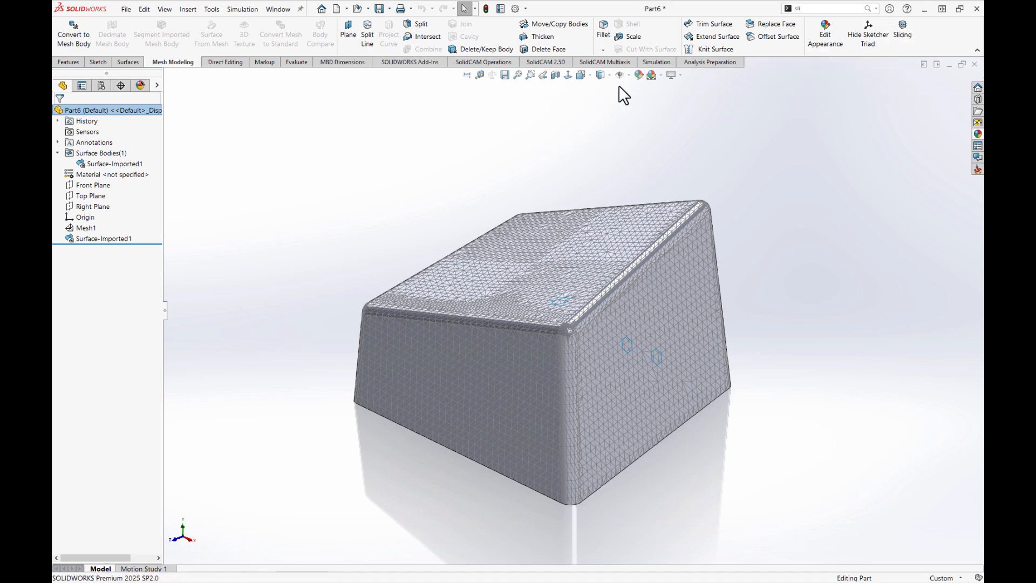
Display the Front, Top and Right reference planes around the mesh body.
left_click(628, 75)
left_click(634, 88)
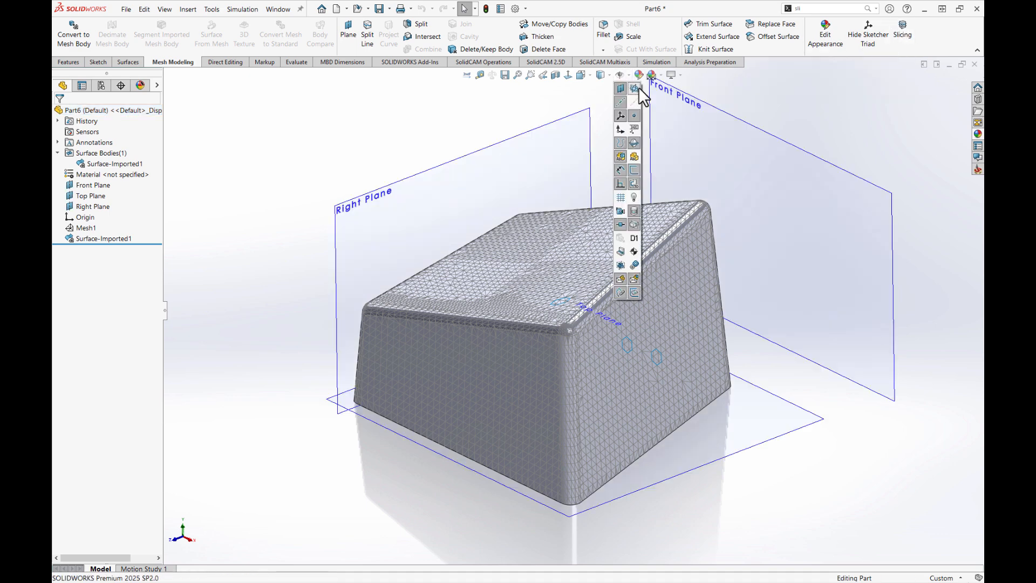
mouse_move(717, 399)
middle_mouse_down()
mouse_move(736, 366)
mouse_move(707, 363)
mouse_move(721, 383)
middle_mouse_up()
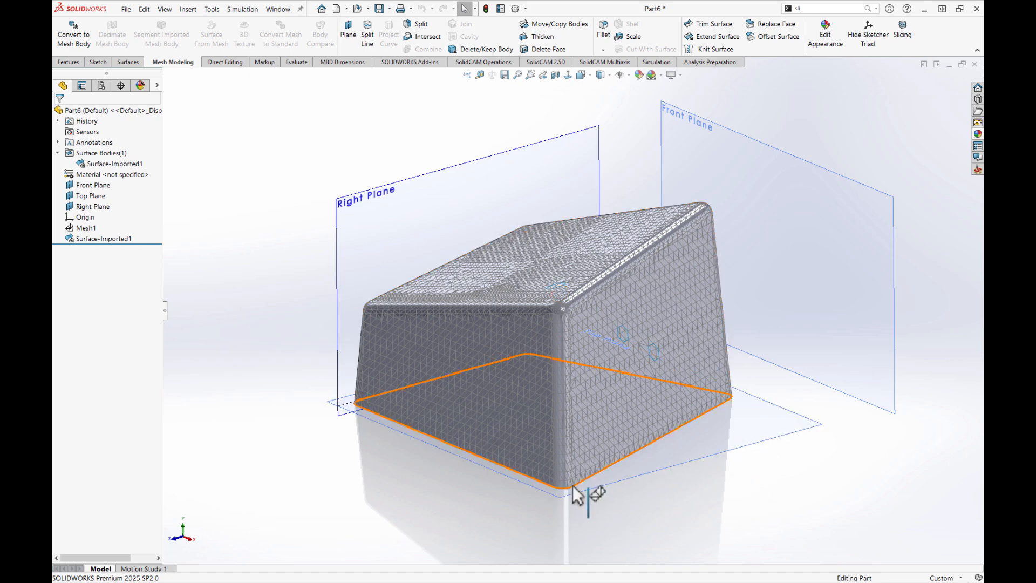
Set up Slicing of the mesh body from the Top Plane with 1 slicing plane.
left_click(904, 29)
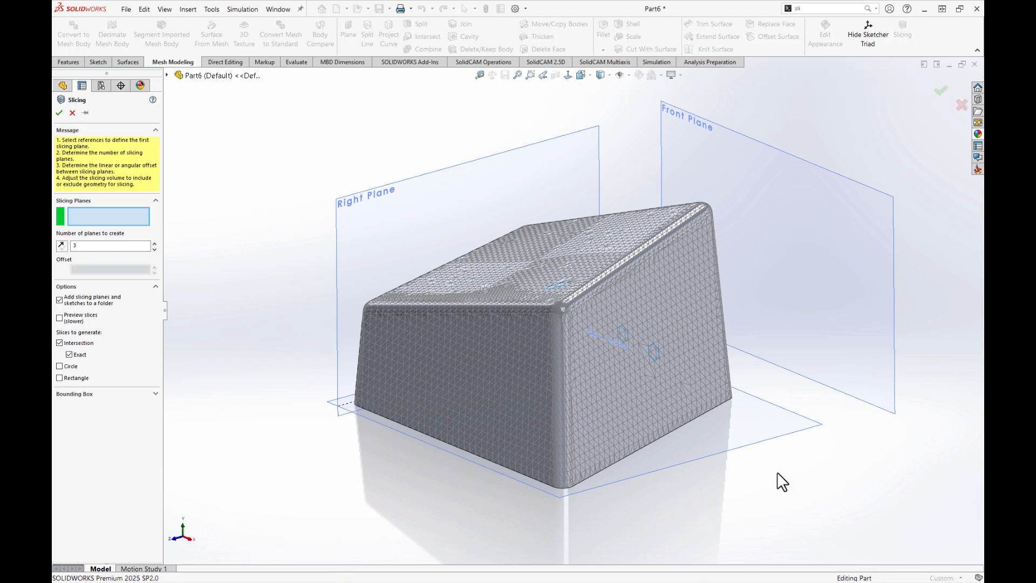
left_click(751, 442)
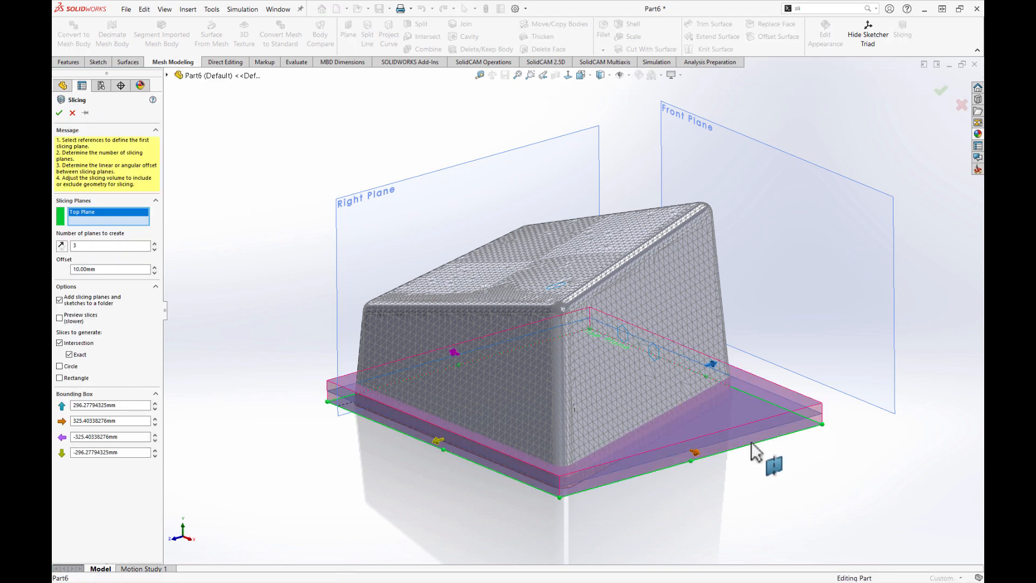
left_click(79, 246)
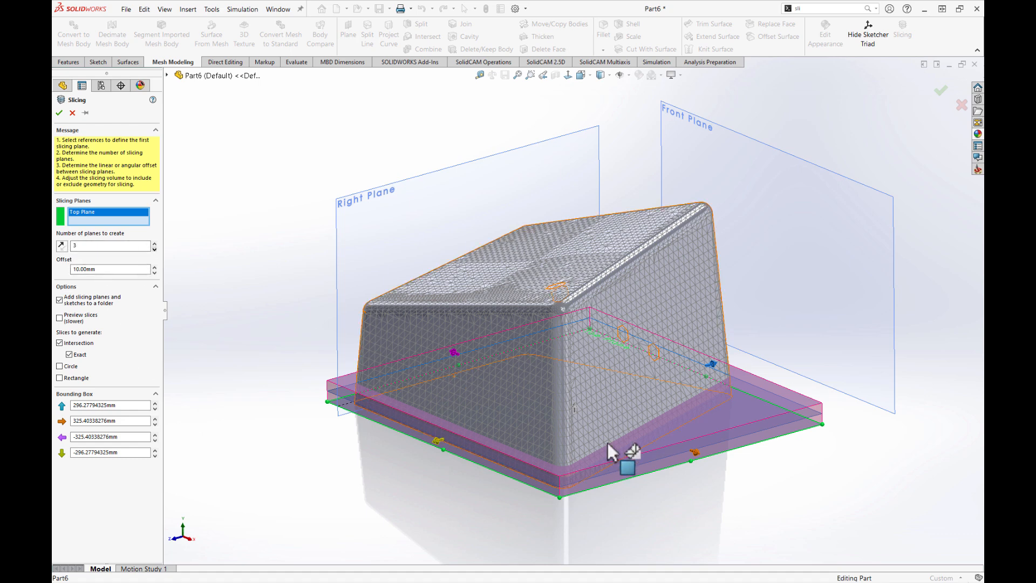
left_click(155, 249)
left_click(154, 249)
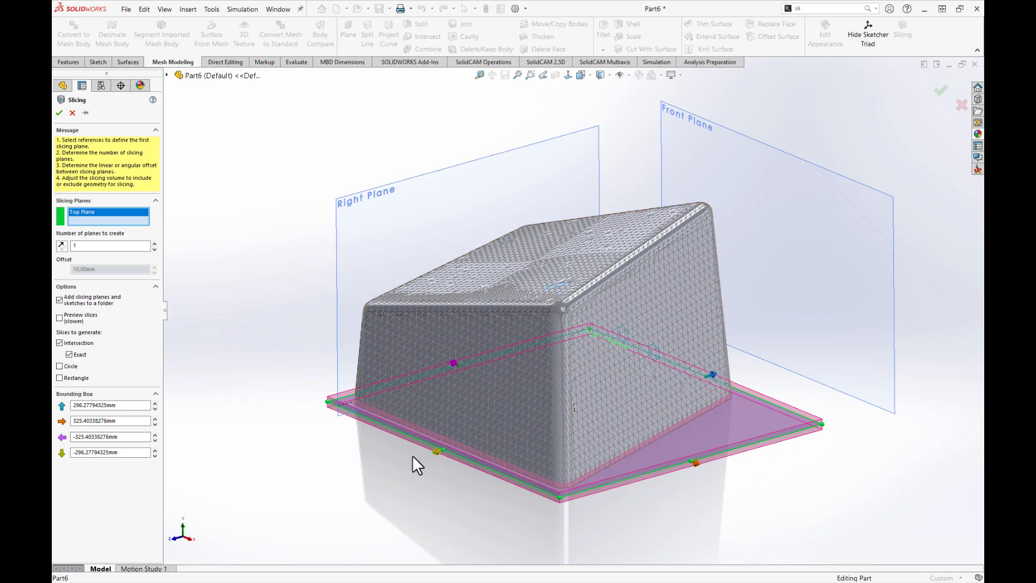
Resize the slicing bounding box along one direction to about 320 mm on each side.
middle_click_drag(412, 456, 320, 268)
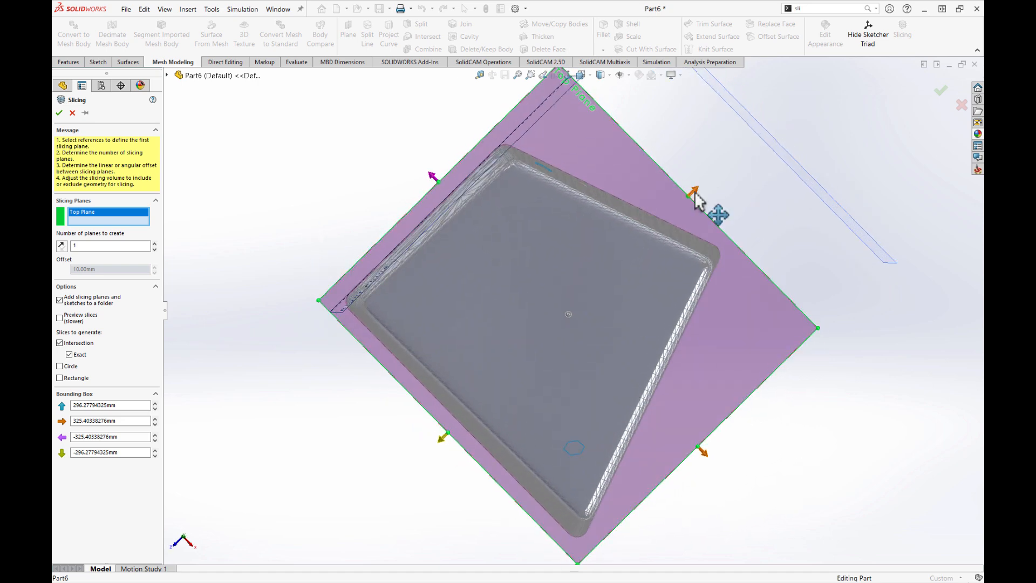
mouse_move(703, 459)
left_mouse_down()
mouse_move(740, 492)
mouse_move(698, 446)
left_mouse_up()
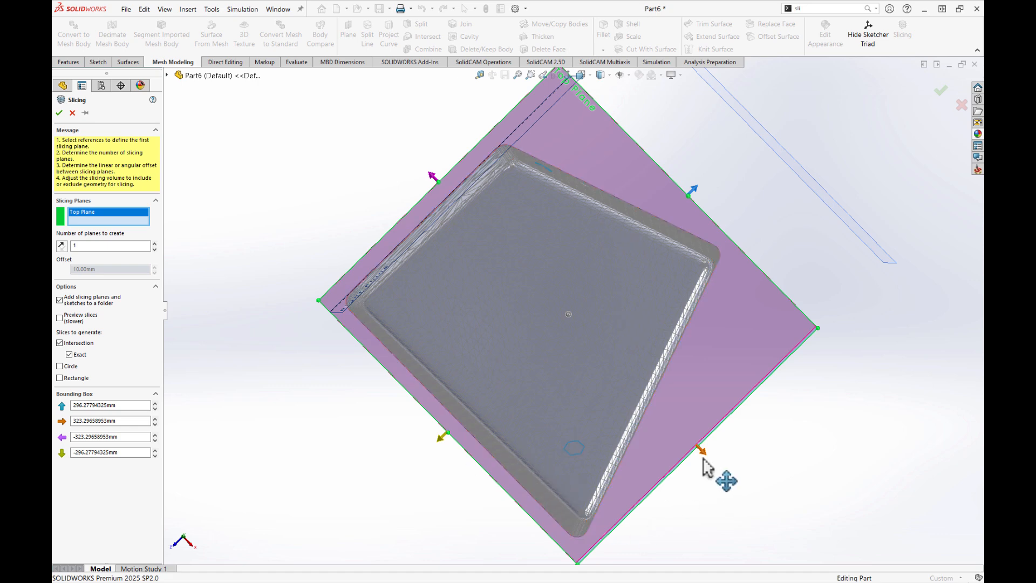
mouse_move(675, 440)
left_mouse_down()
mouse_move(666, 424)
mouse_move(619, 514)
mouse_move(671, 425)
left_mouse_up()
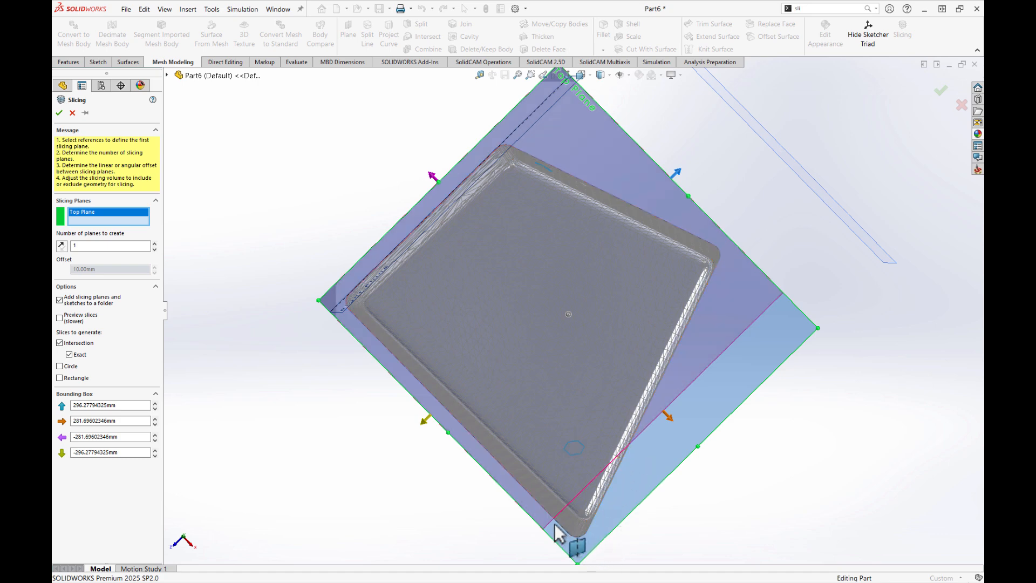
left_click_drag(669, 419, 700, 448)
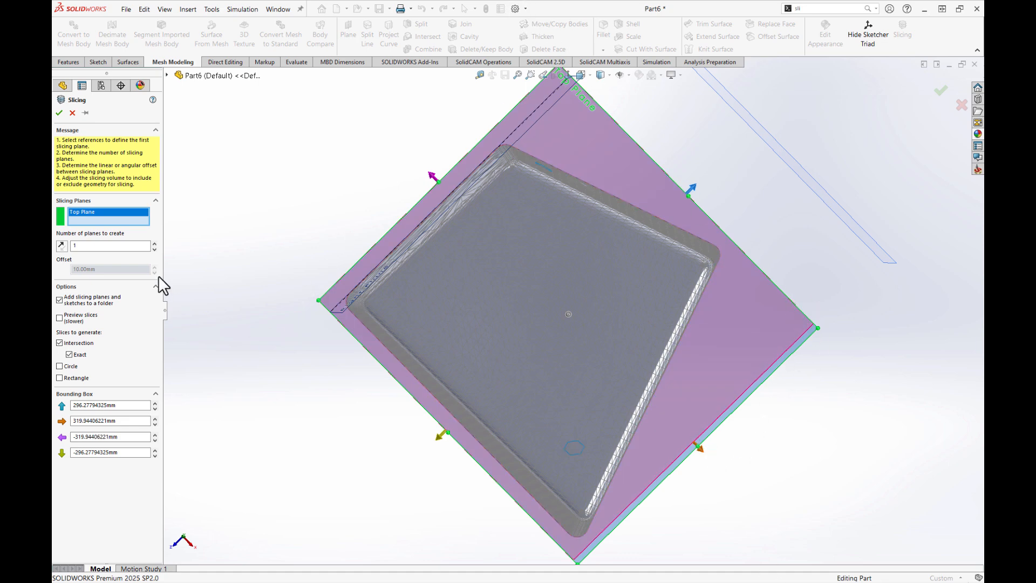
middle_click_drag(491, 405, 469, 300)
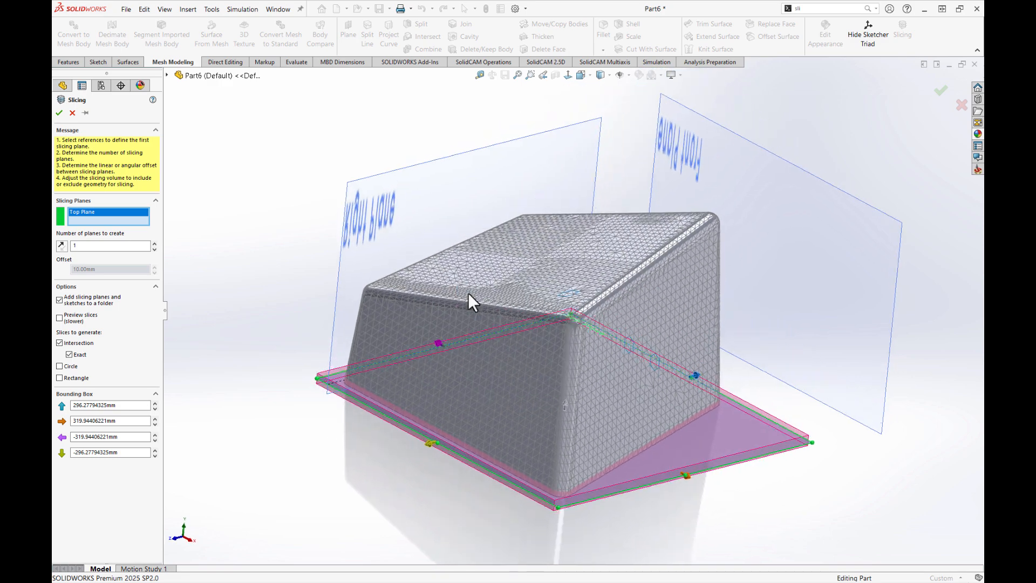
Try to preview and generate the exact intersection slice at the Top Plane, and leave Slicing.
scroll(594, 377, "up", 2)
scroll(594, 377, "down", 2)
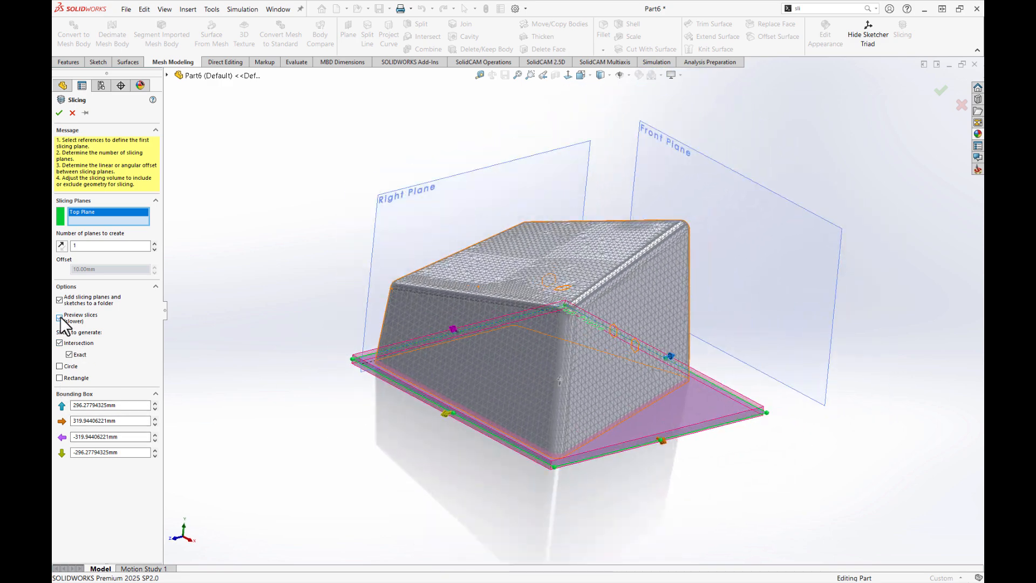
middle_click_drag(344, 441, 363, 417)
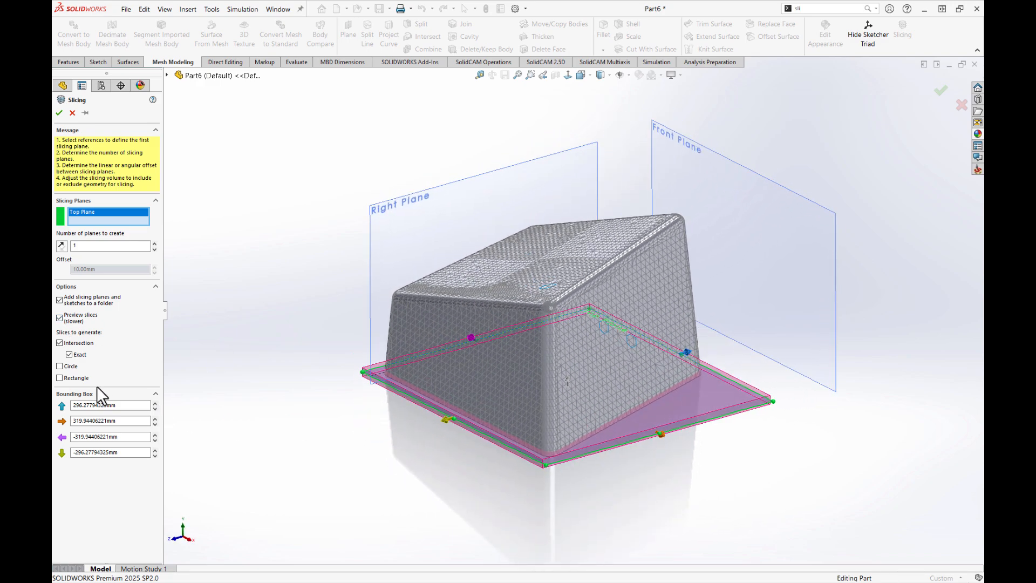
left_click(60, 318)
left_click(59, 114)
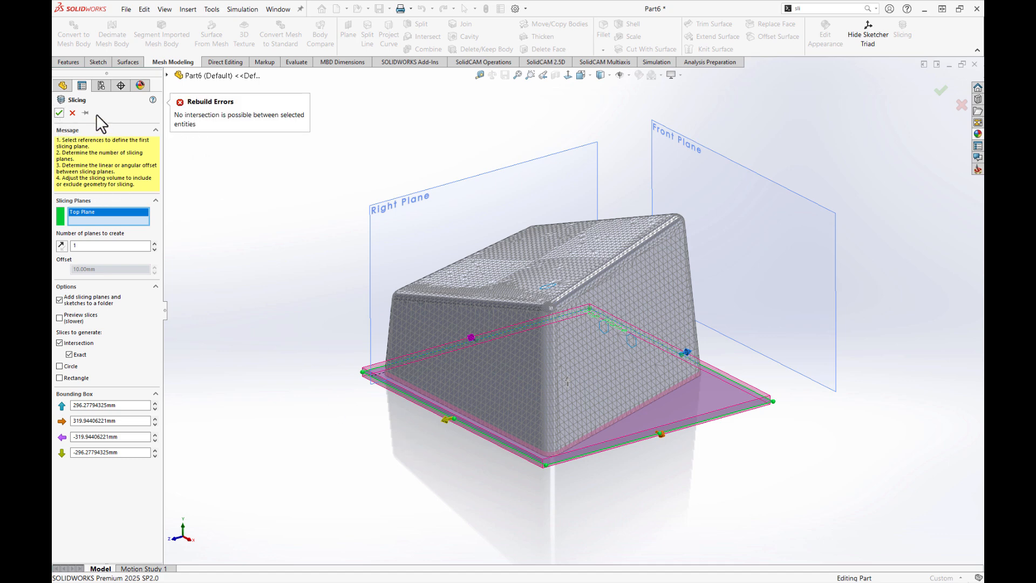
left_click(72, 113)
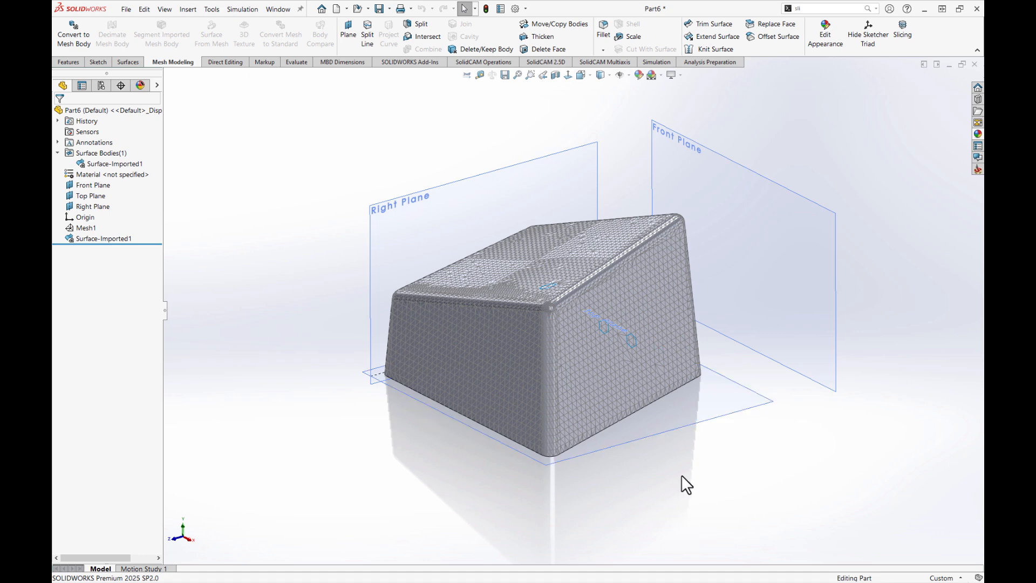
Create a reference plane offset 0.01 mm above the Top Plane.
scroll(733, 404, "down", 3)
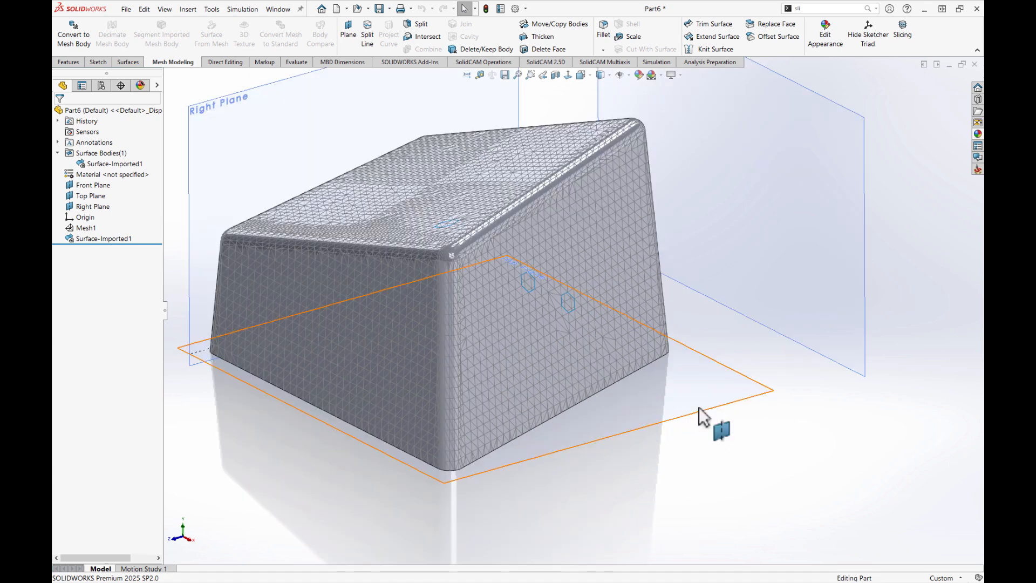
left_click(698, 407)
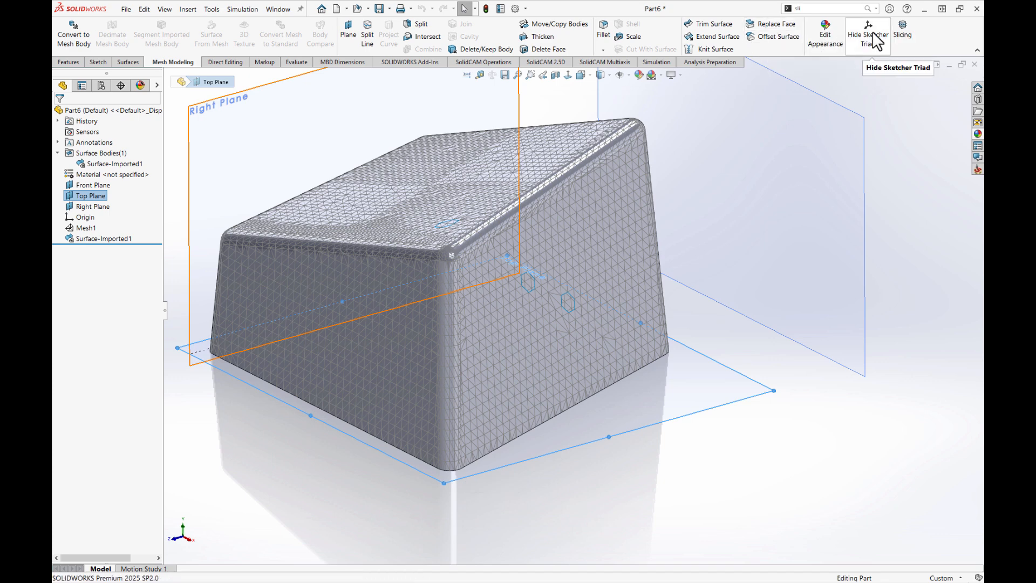
left_click(65, 61)
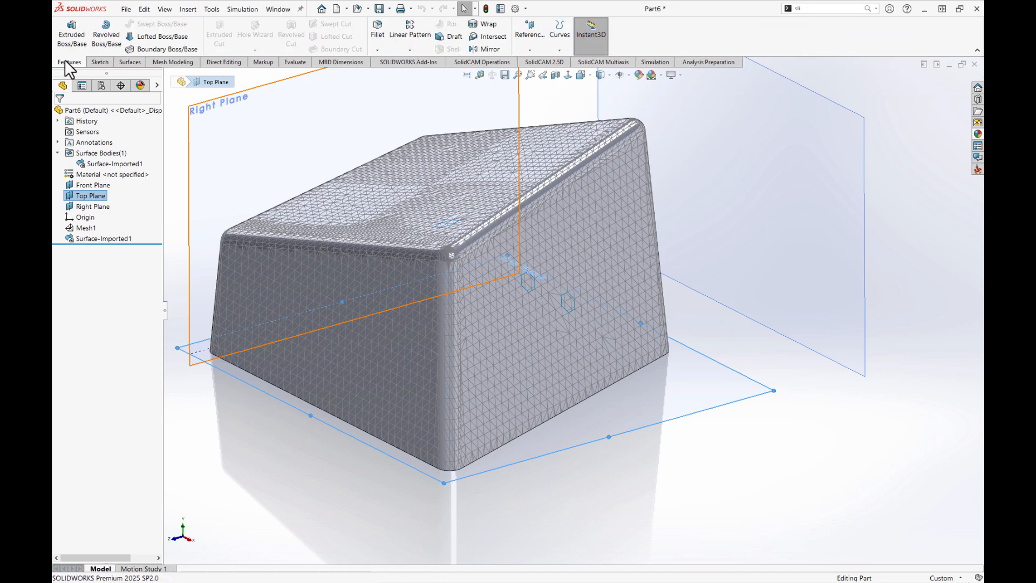
left_click(530, 32)
left_click(537, 62)
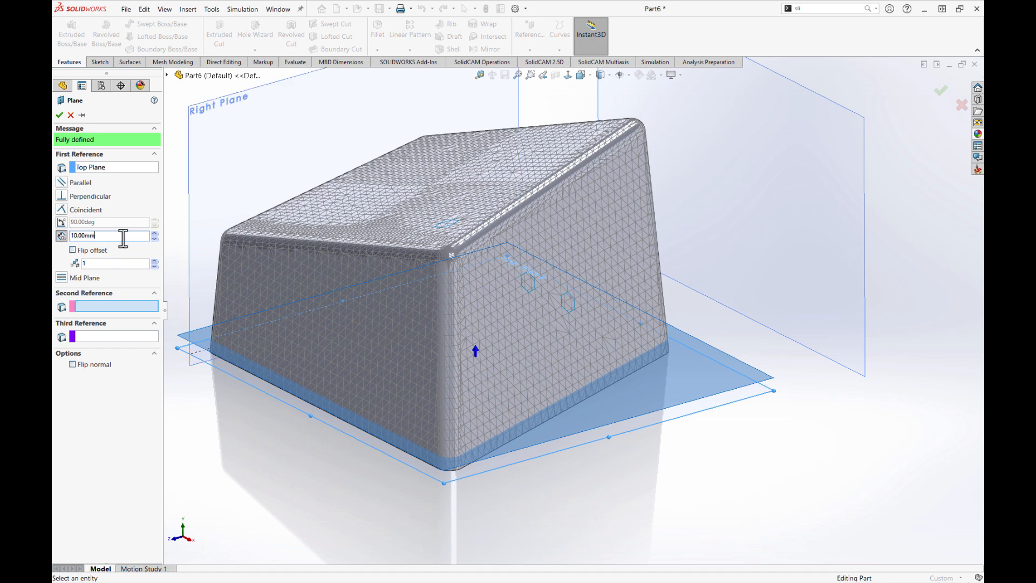
type("0.01")
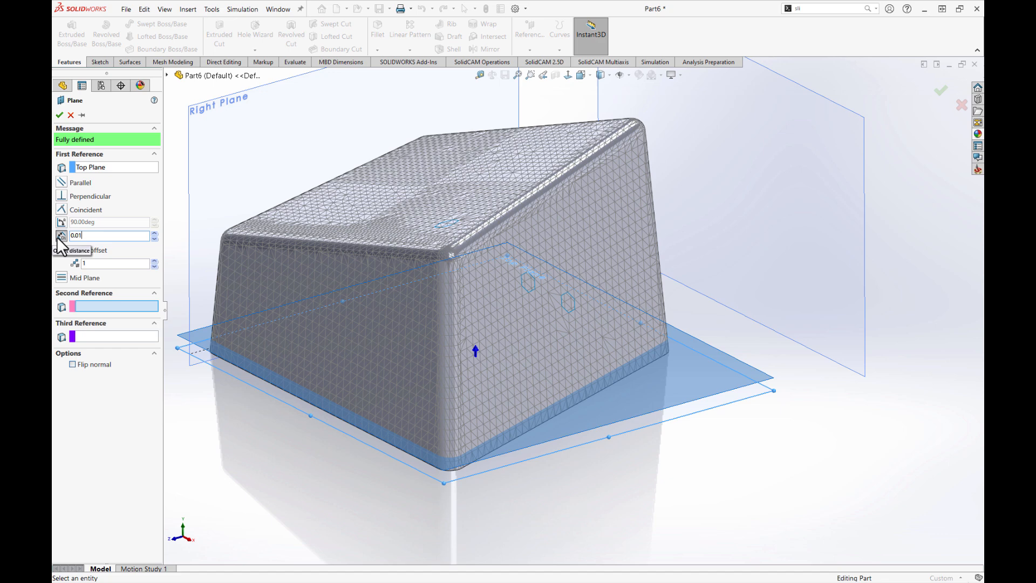
key("Return")
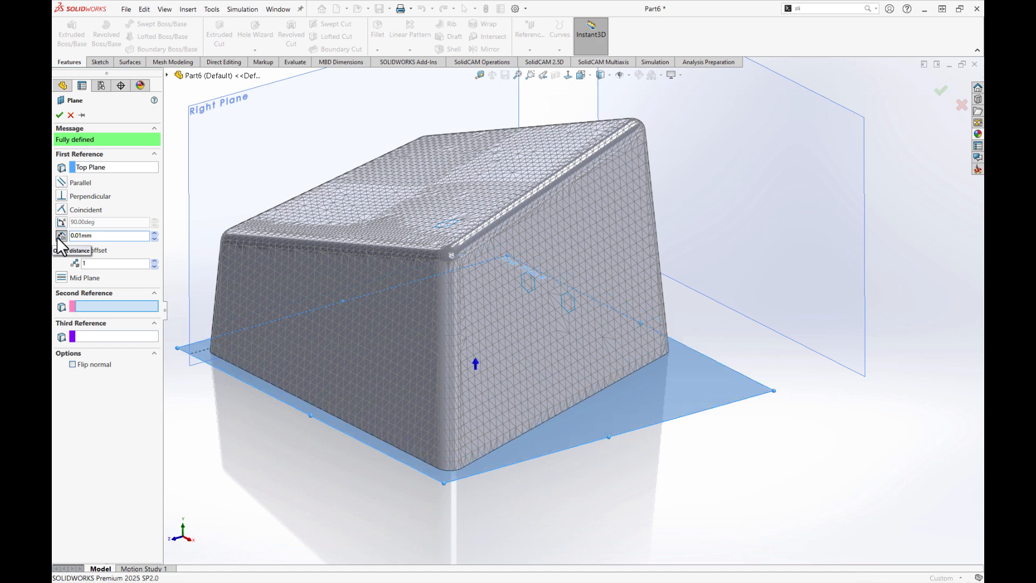
left_click(59, 115)
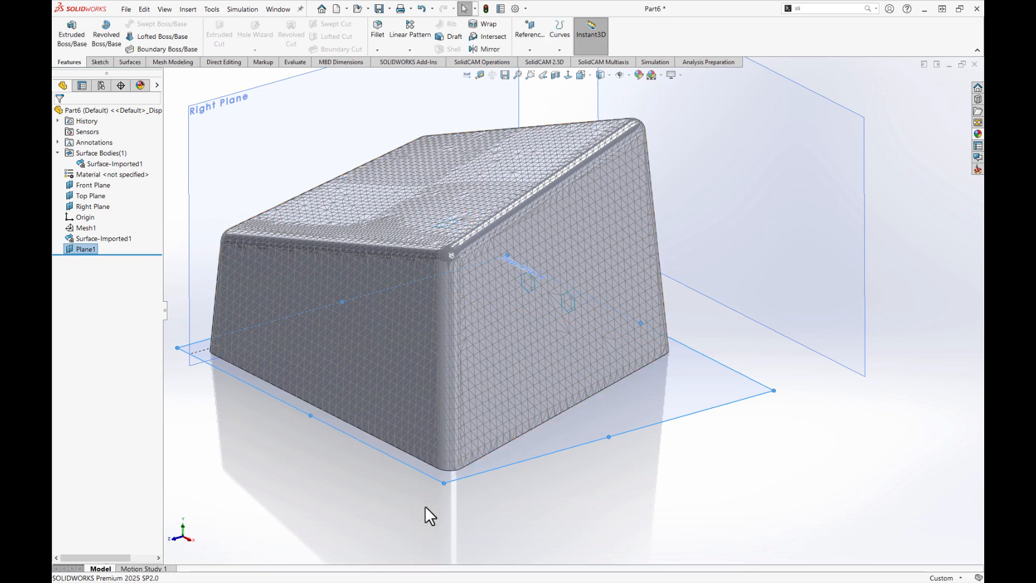
Locate the Slicing command by searching the commands for "sli" and looking through the insert commands.
left_click(168, 63)
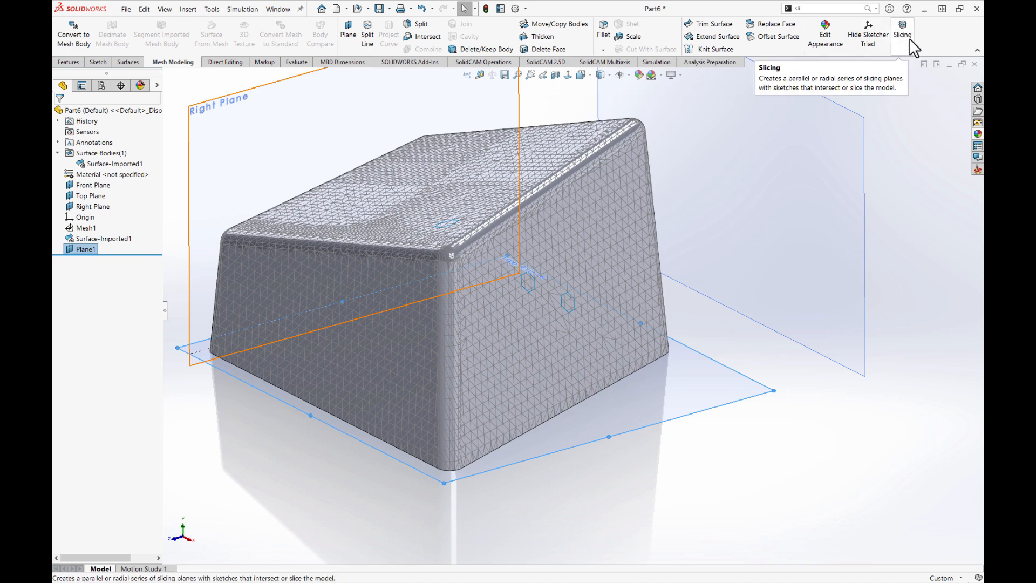
left_click(834, 9)
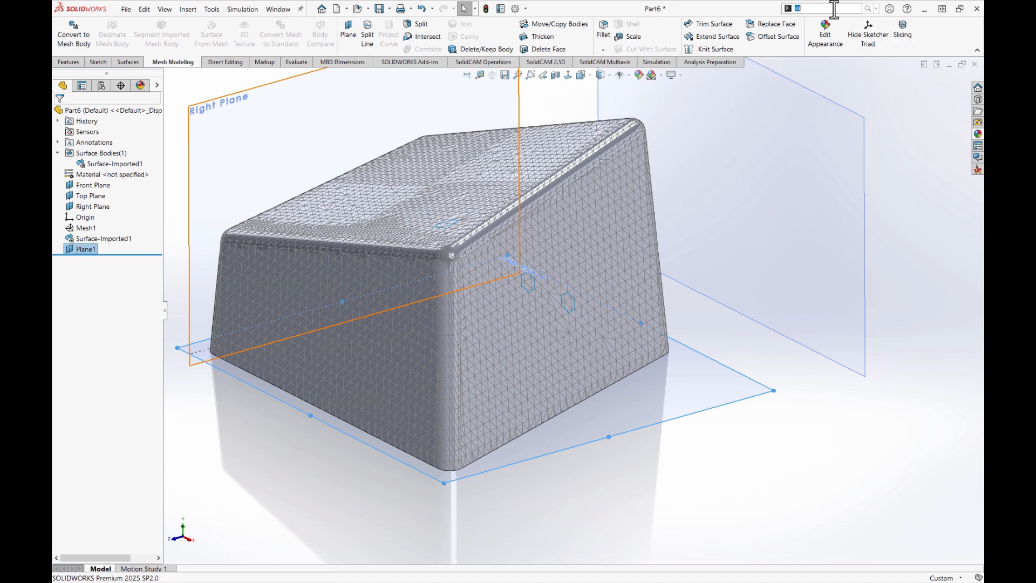
type("sli")
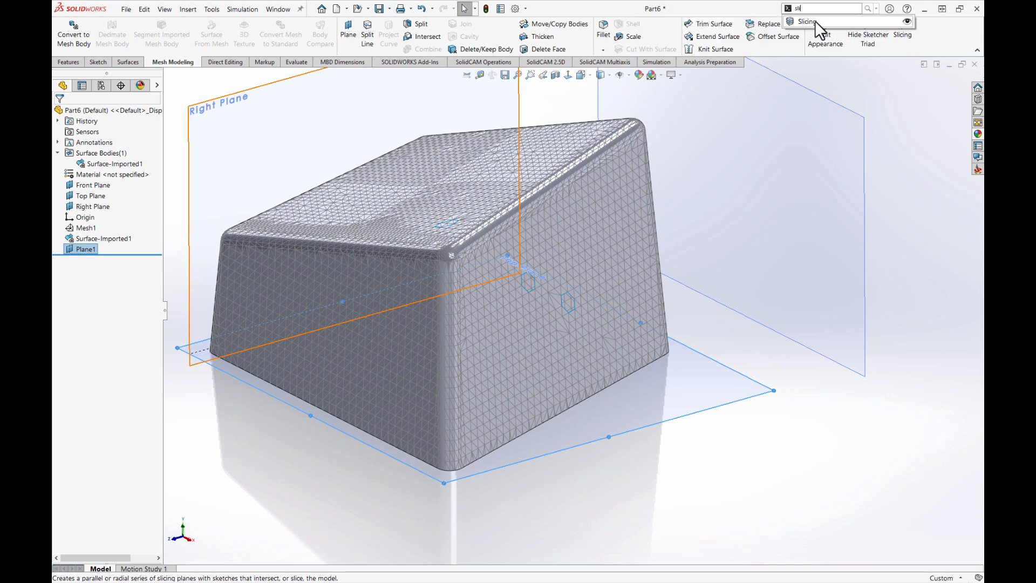
left_click(908, 22)
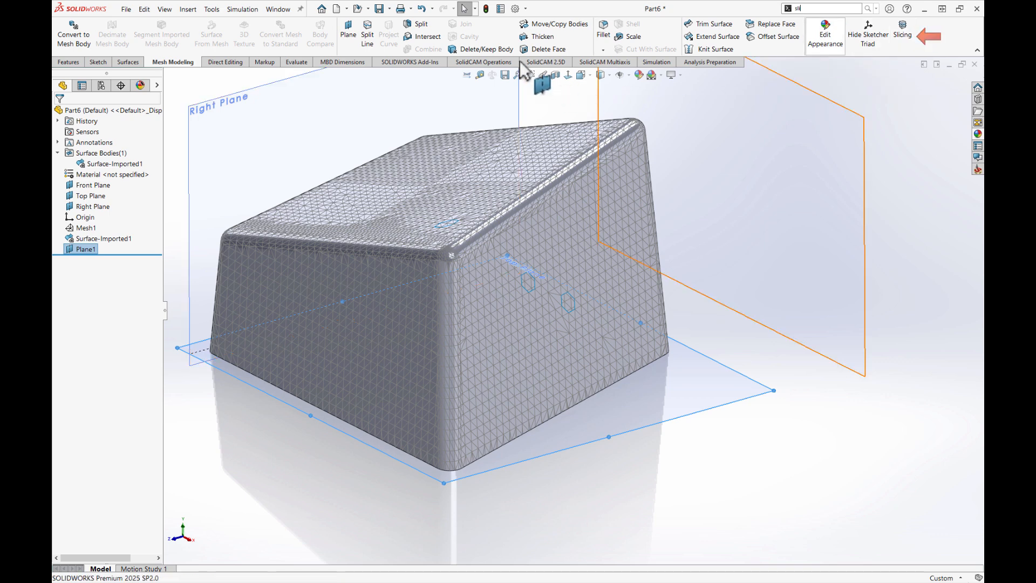
left_click(187, 10)
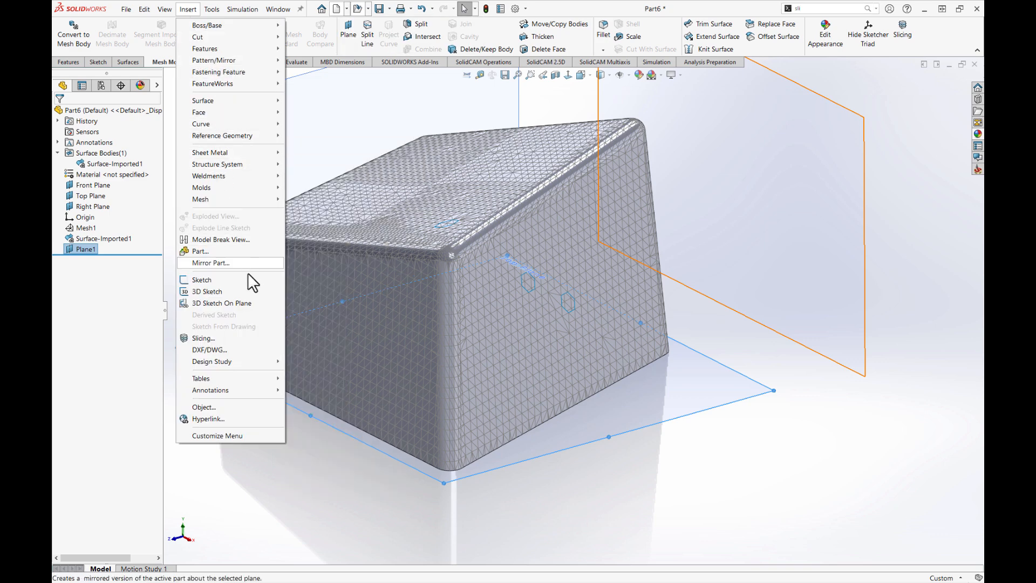
mouse_move(199, 25)
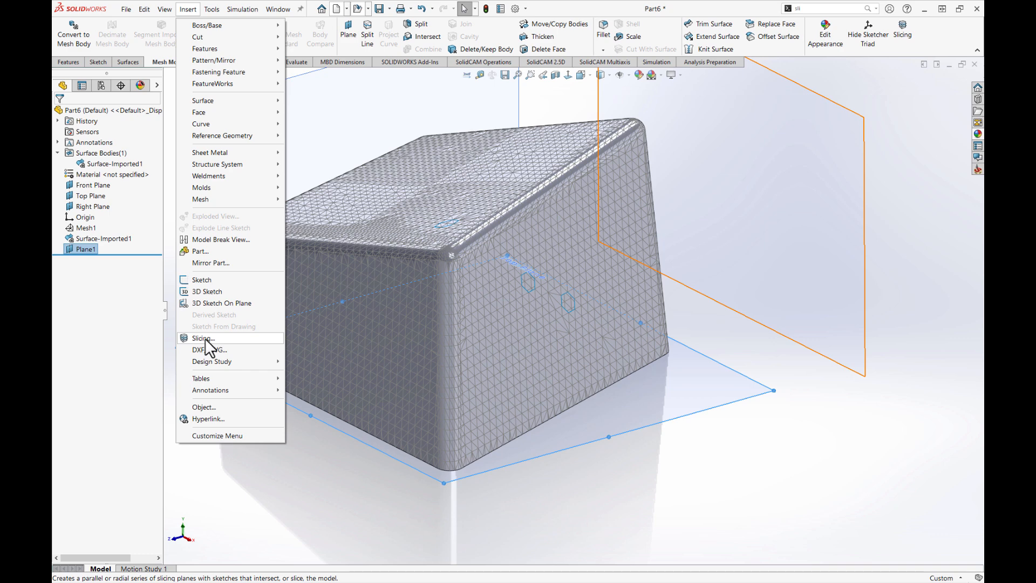
Search for the Slicing command and add it to the Mesh Modeling toolbar.
left_click(839, 8)
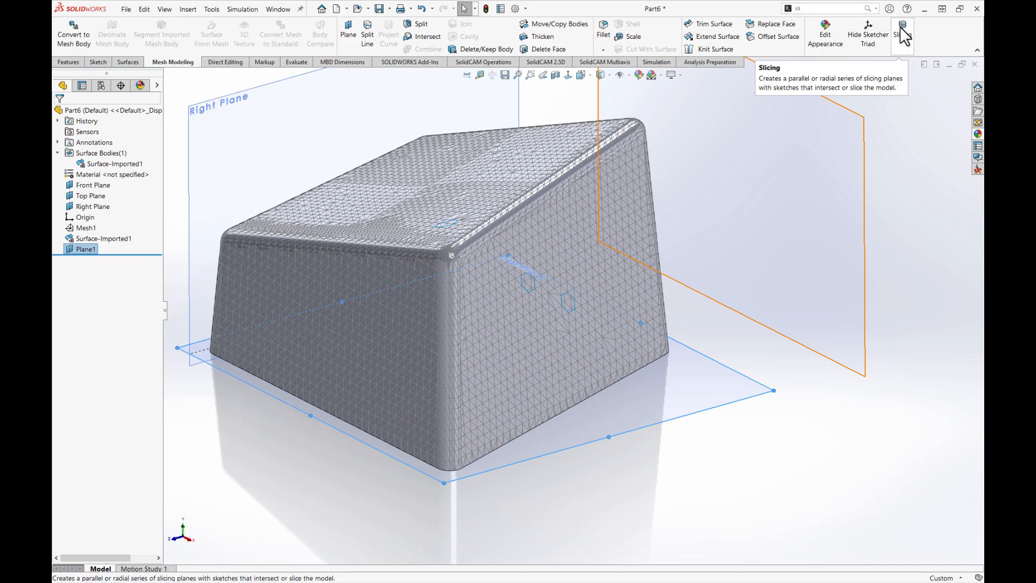
left_click(821, 9)
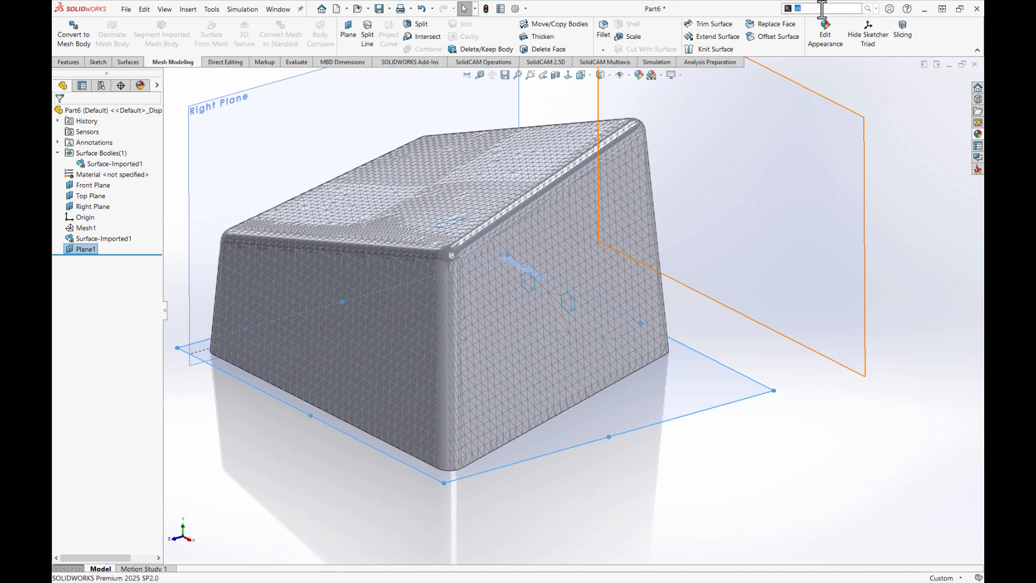
type("sli")
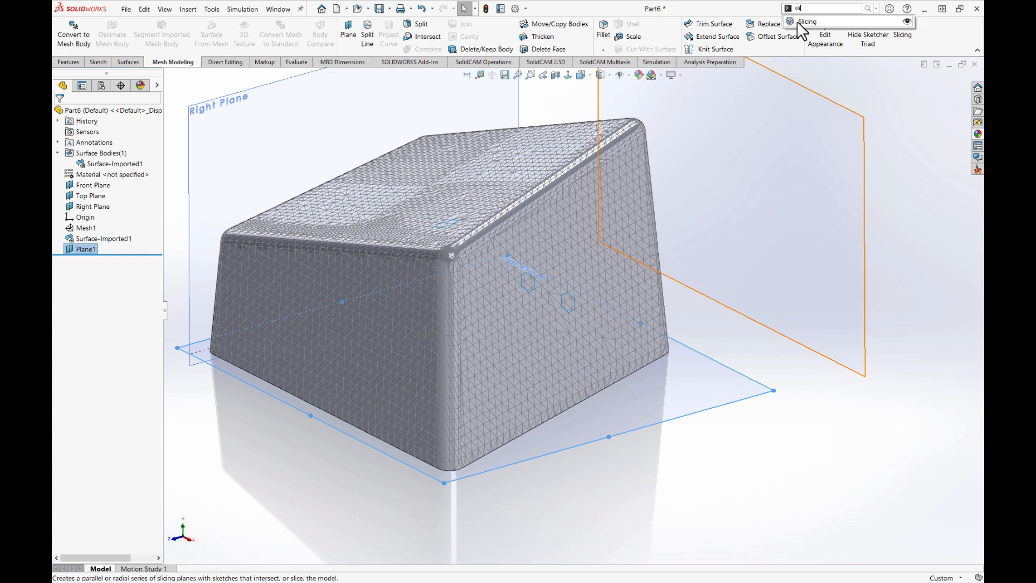
left_click_drag(803, 31, 914, 35)
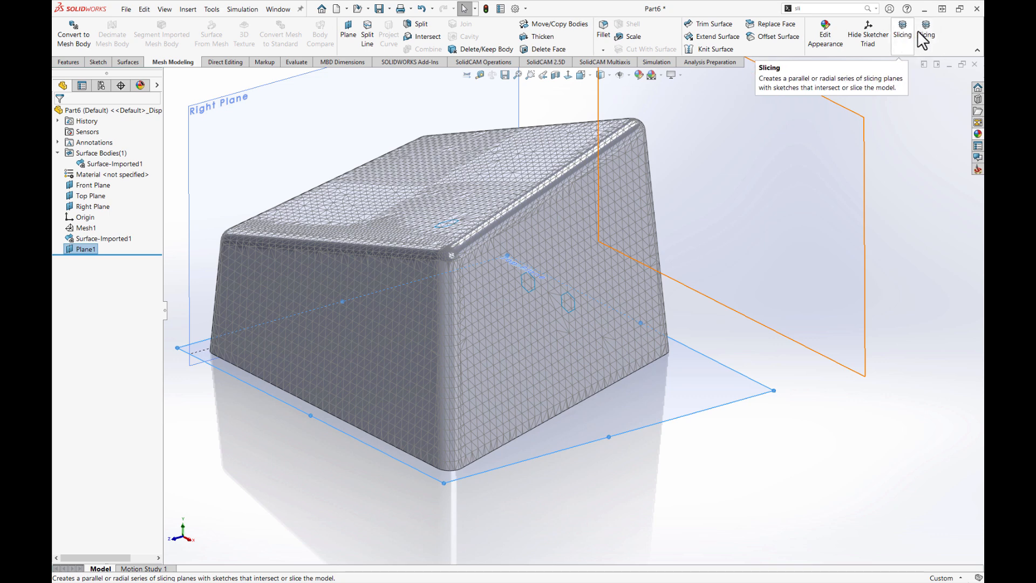
Slice the mesh body at the plane offset above the Top Plane, with 1 slicing plane, slice preview and exact intersection.
left_click(902, 29)
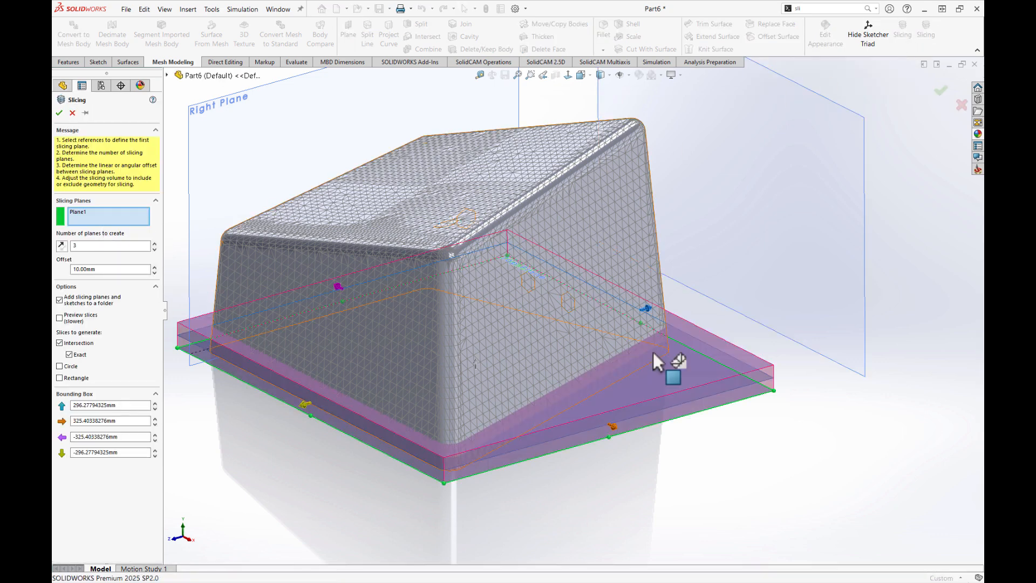
left_click(154, 251)
left_click(155, 251)
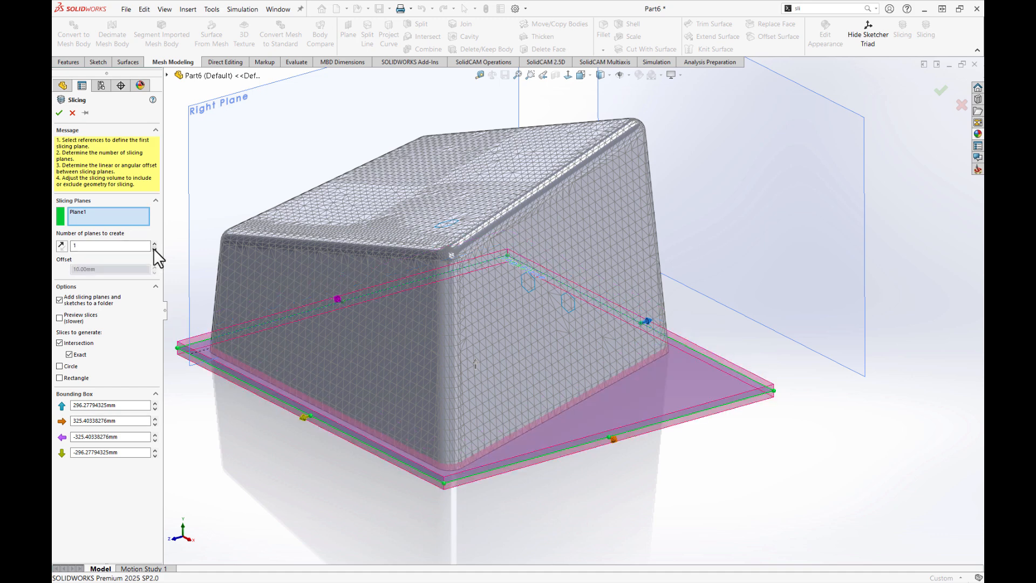
left_click(60, 318)
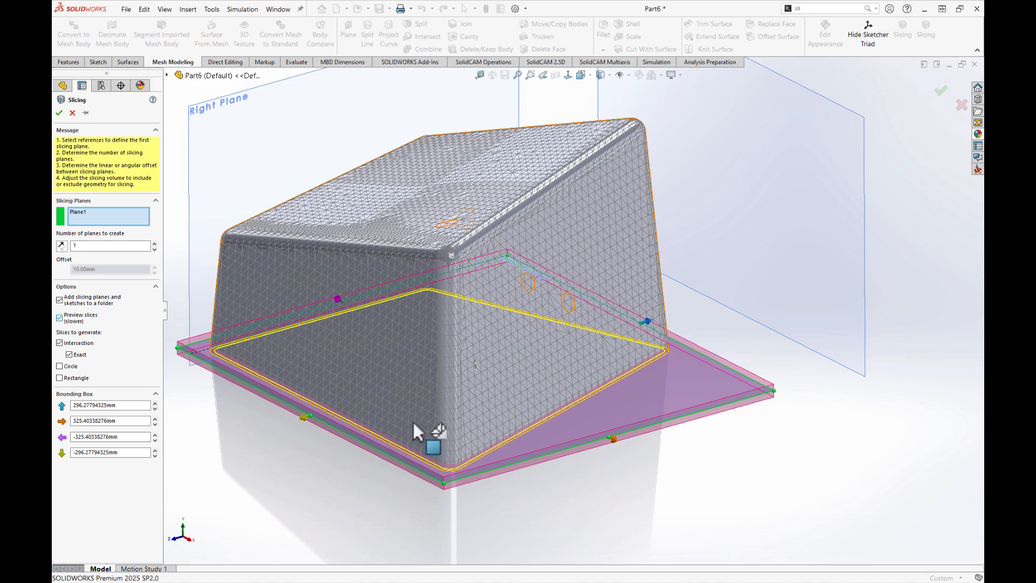
middle_click_drag(413, 420, 432, 412)
scroll(441, 469, "down", 5)
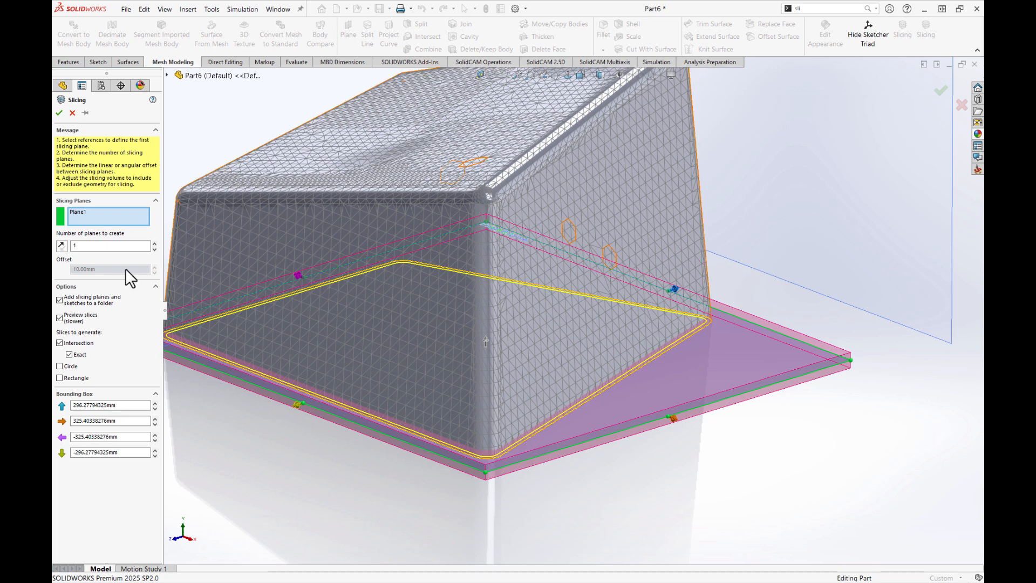
left_click(63, 115)
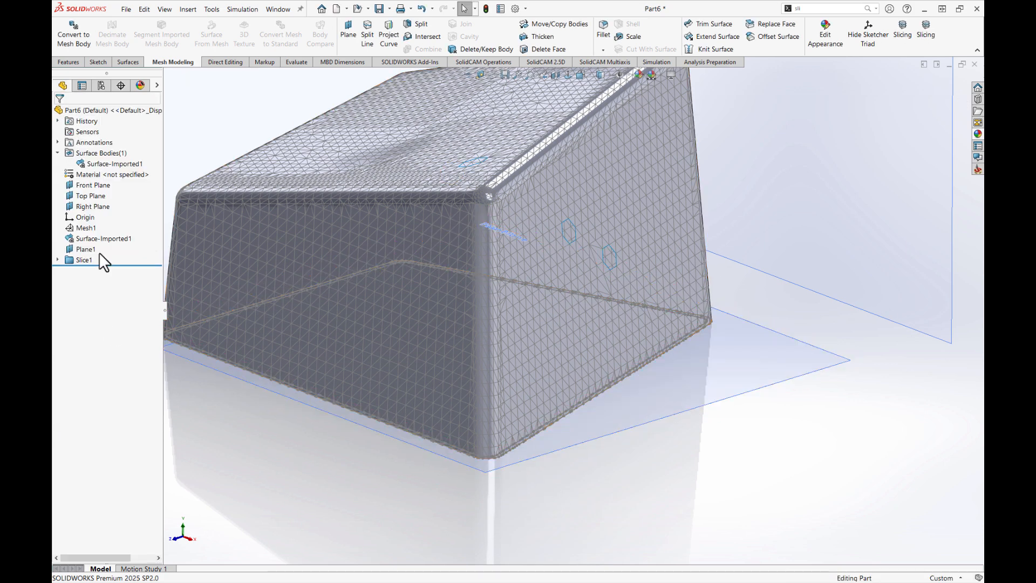
Inspect the offset plane's dimension and the slice sketch along the box's lower edge and corner.
left_click(83, 250)
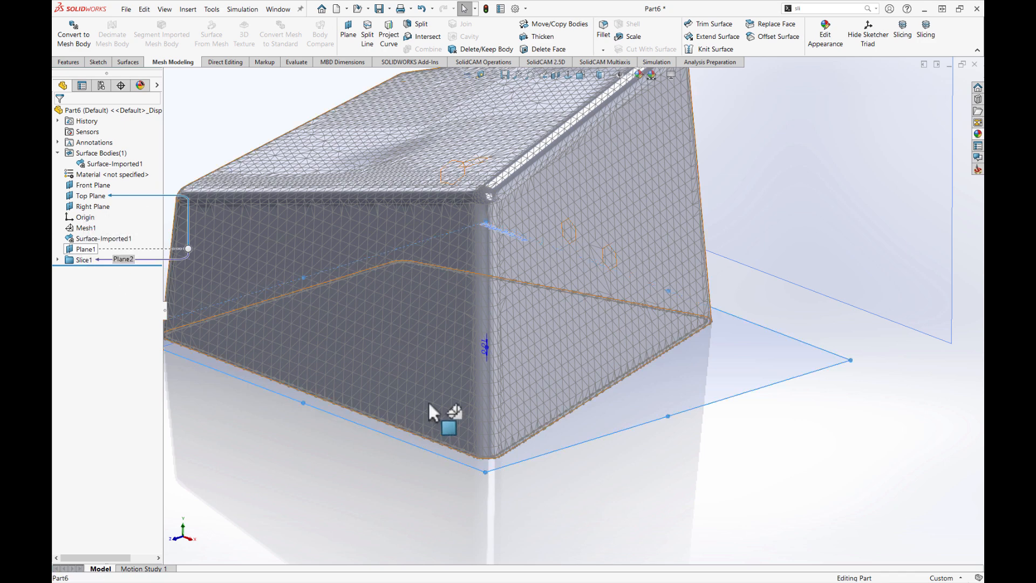
left_click(487, 356)
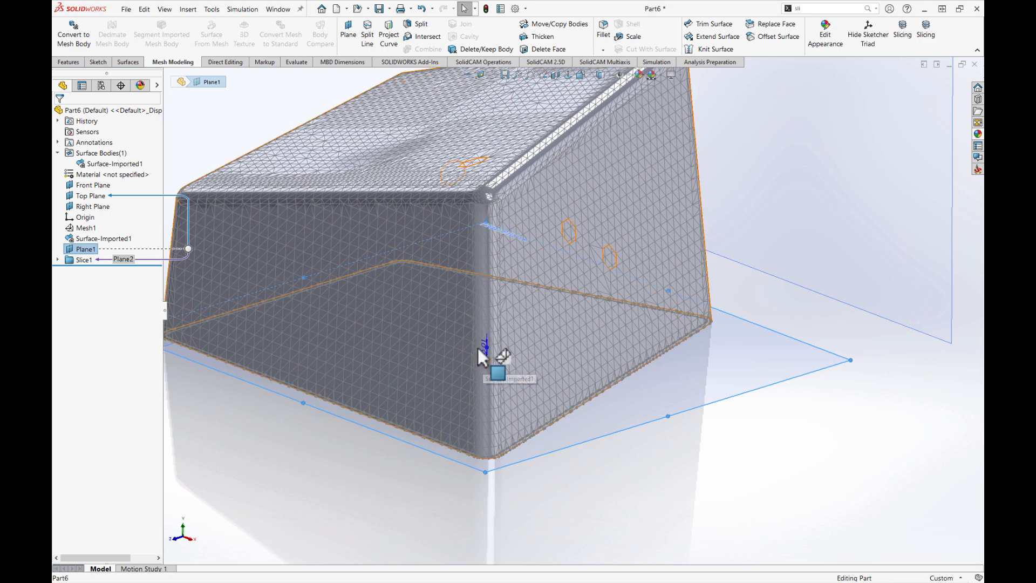
left_click(359, 523)
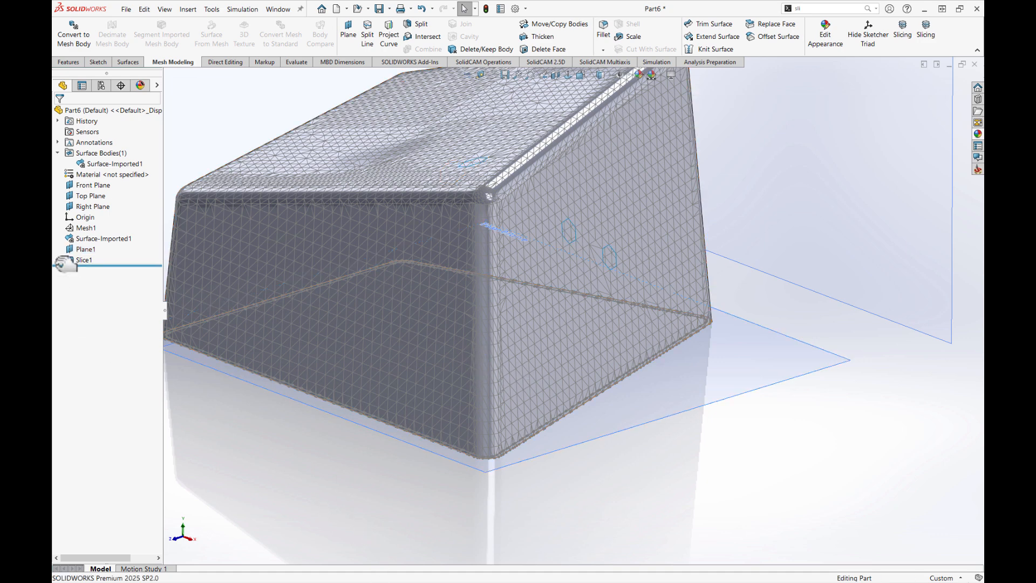
scroll(322, 370, "up", 3)
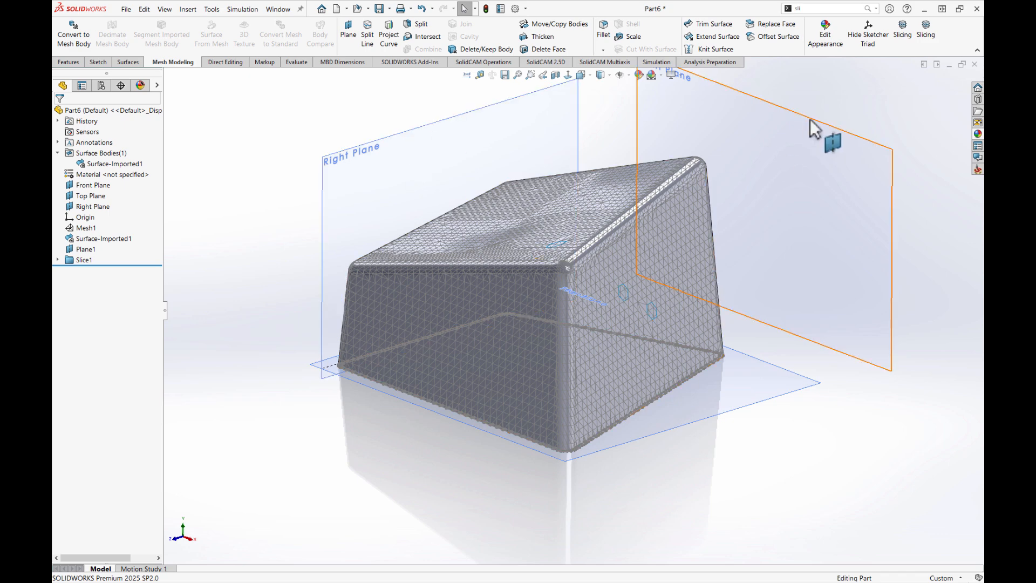
scroll(791, 123, "up", 2)
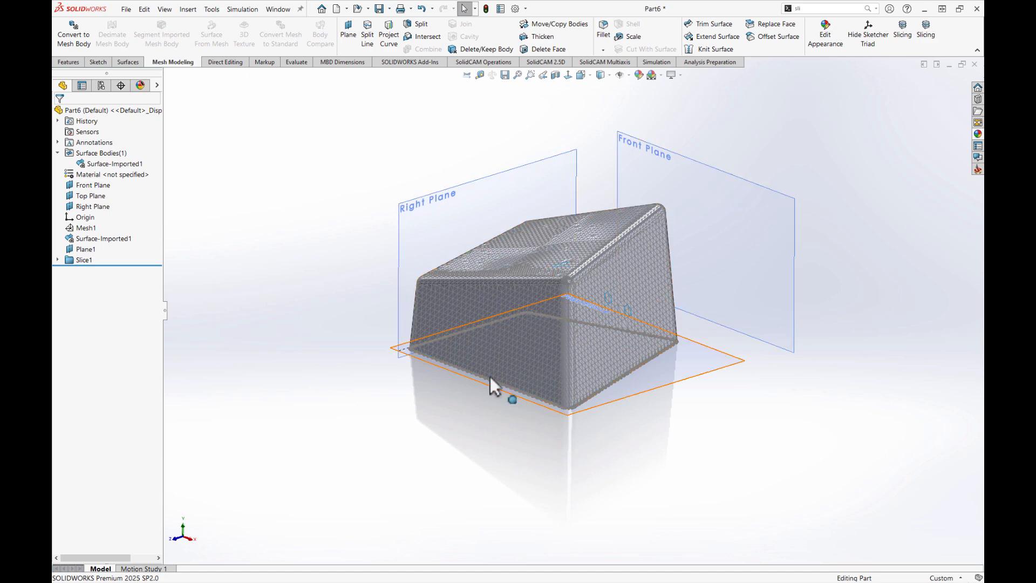
scroll(615, 390, "down", 10)
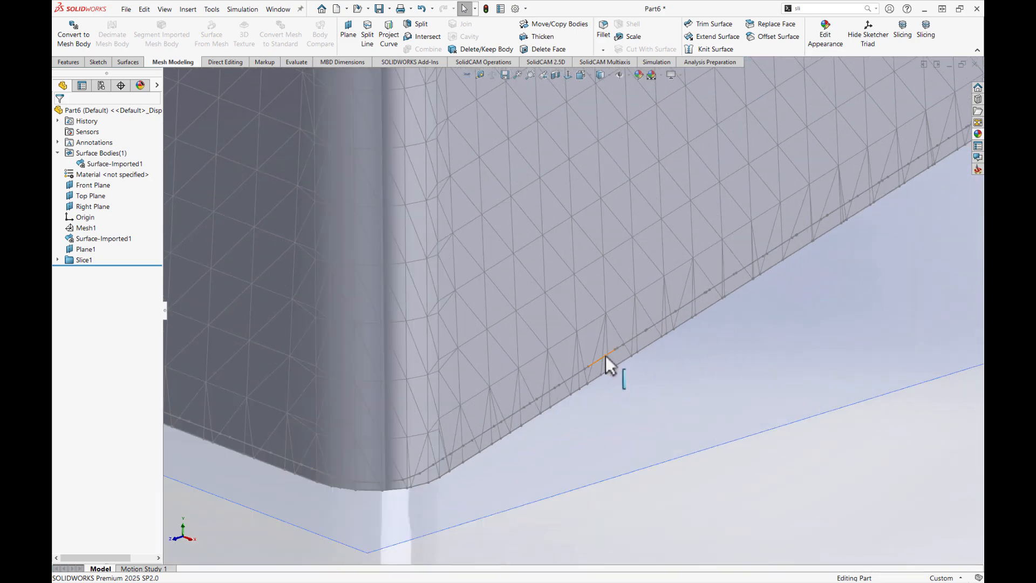
scroll(475, 478, "up", 3)
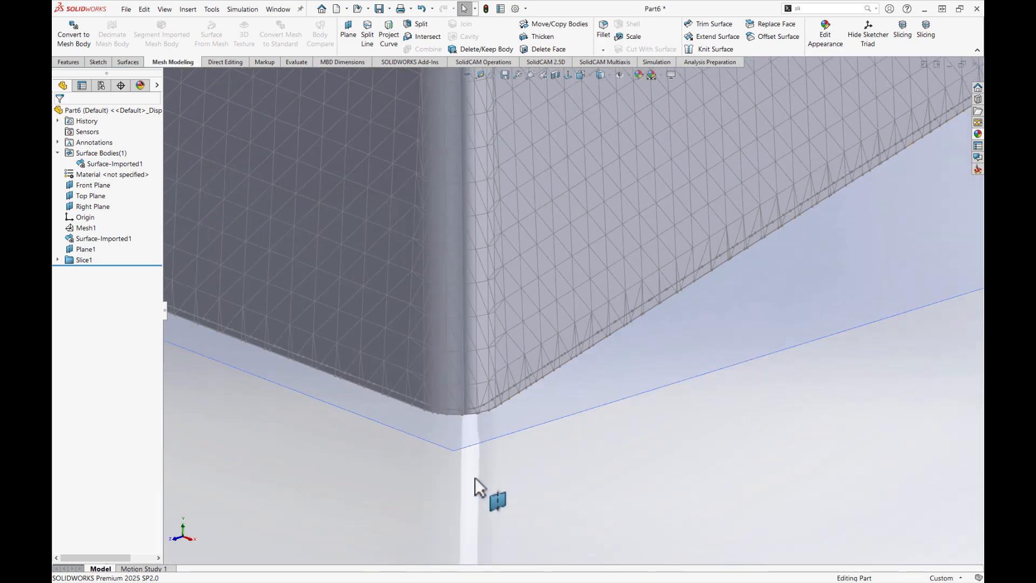
scroll(478, 468, "up", 8)
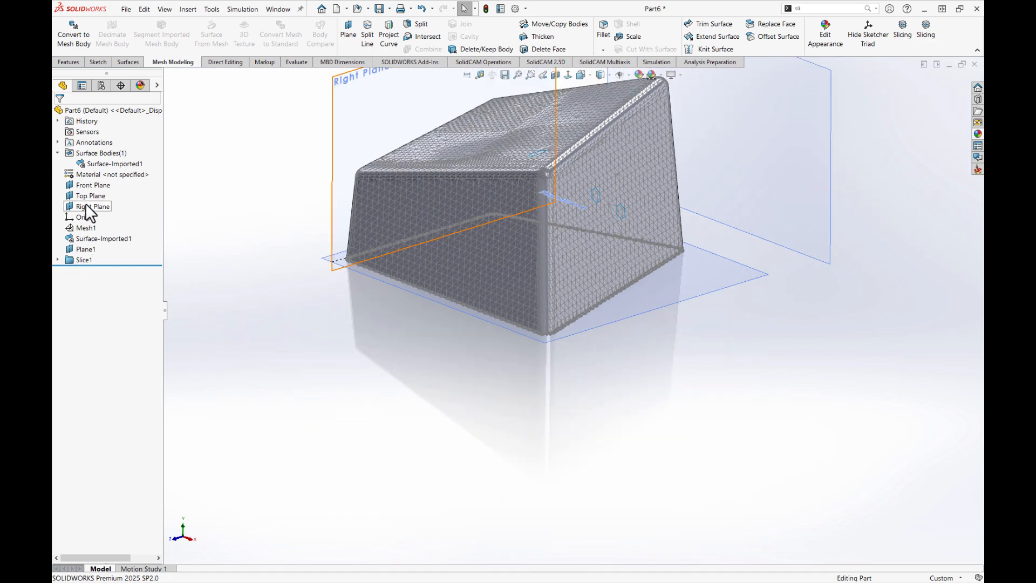
Try a sketch on the Top Plane with the imported mesh body hidden, and discard it.
left_click(87, 194)
left_click(101, 179)
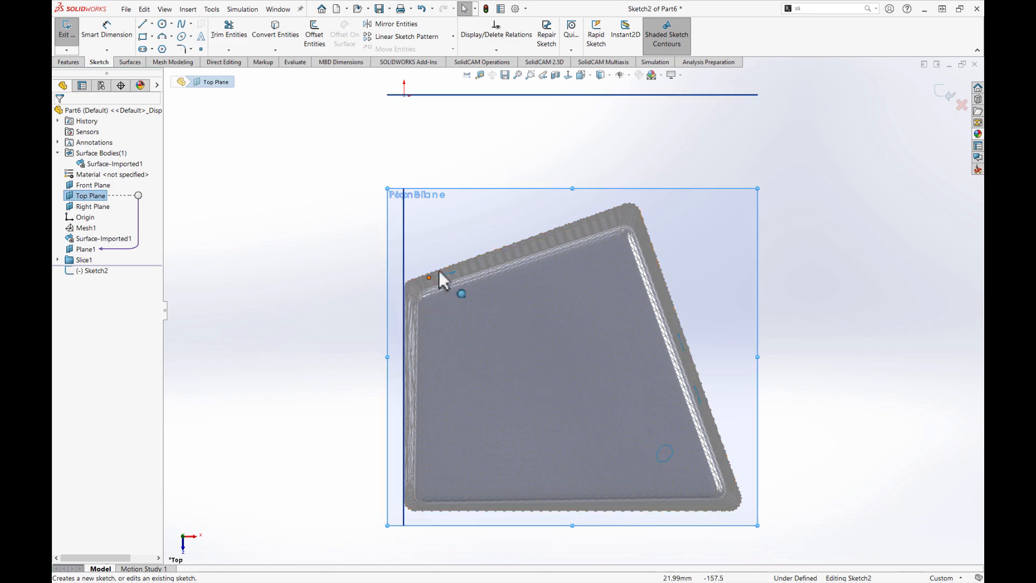
right_click(103, 165)
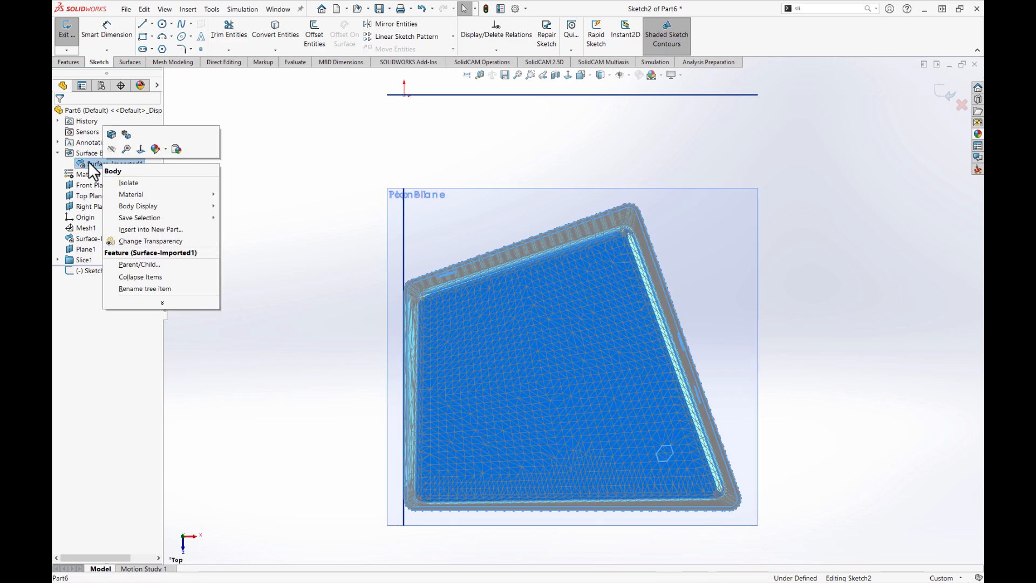
left_click(111, 150)
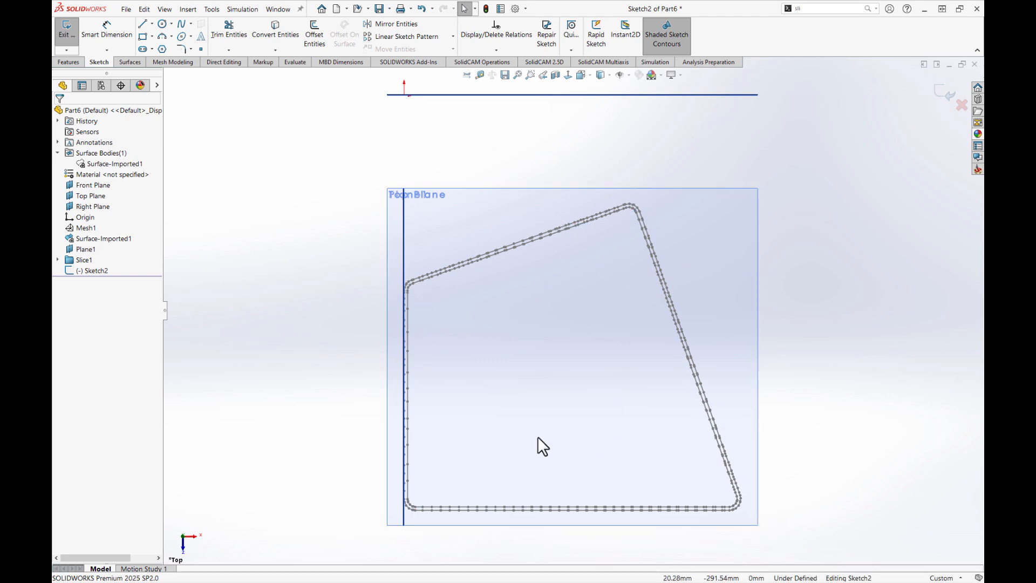
left_click(961, 105)
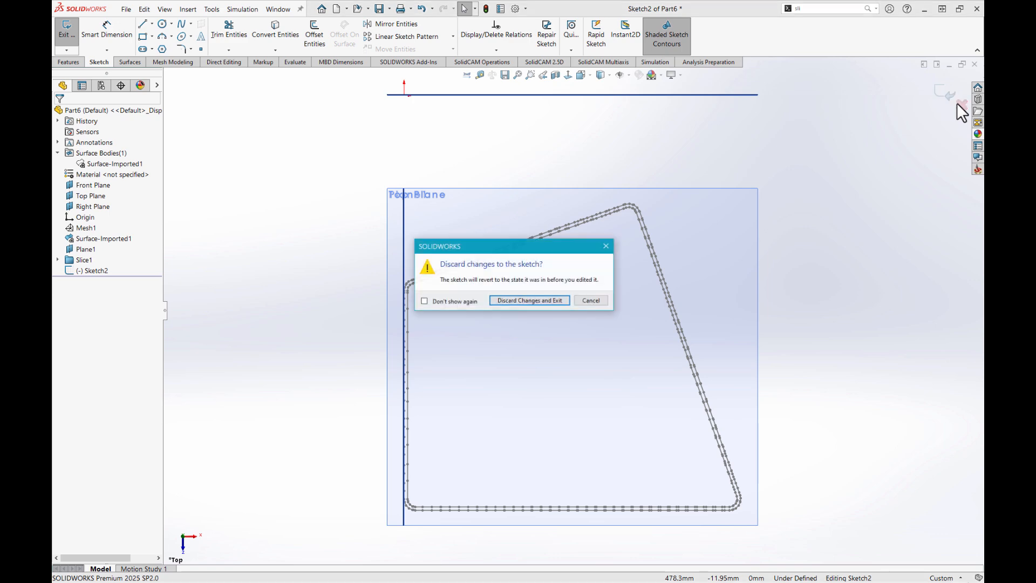
left_click(533, 297)
Examine the mesh faces and the base slice of the box from several sides.
scroll(588, 344, "up", 4)
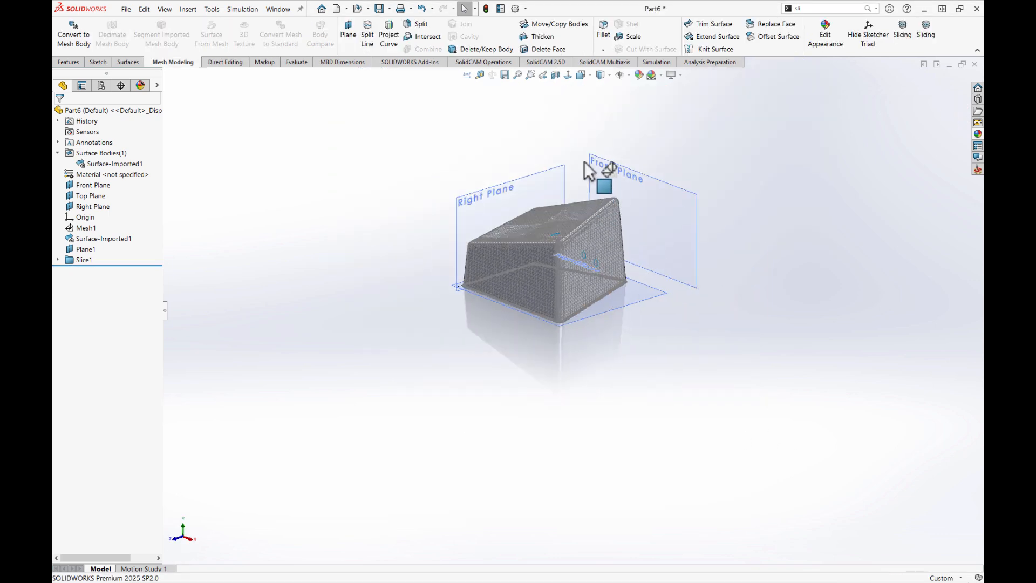
scroll(584, 161, "down", 3)
scroll(565, 362, "down", 1)
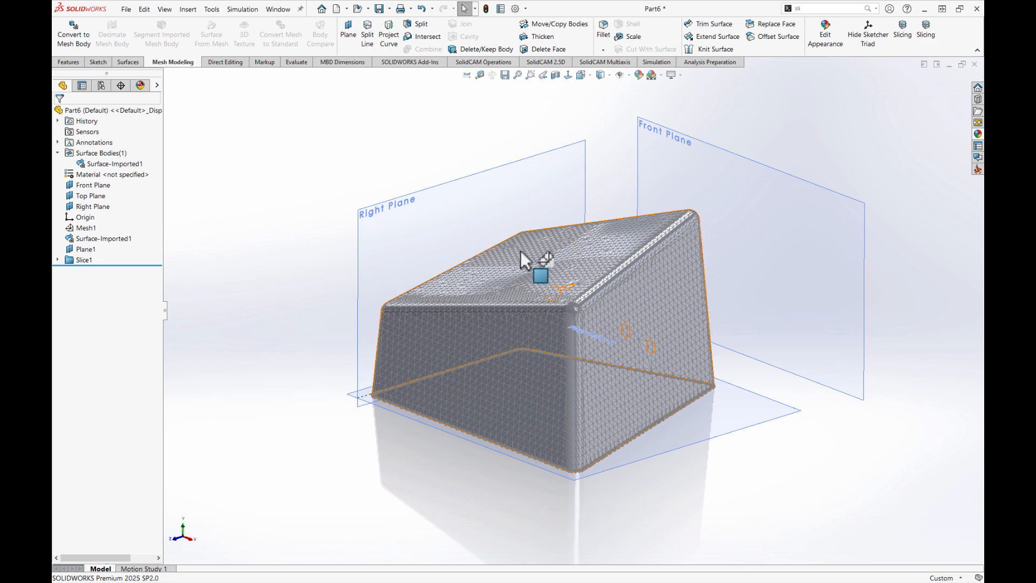
middle_click_drag(606, 347, 702, 356)
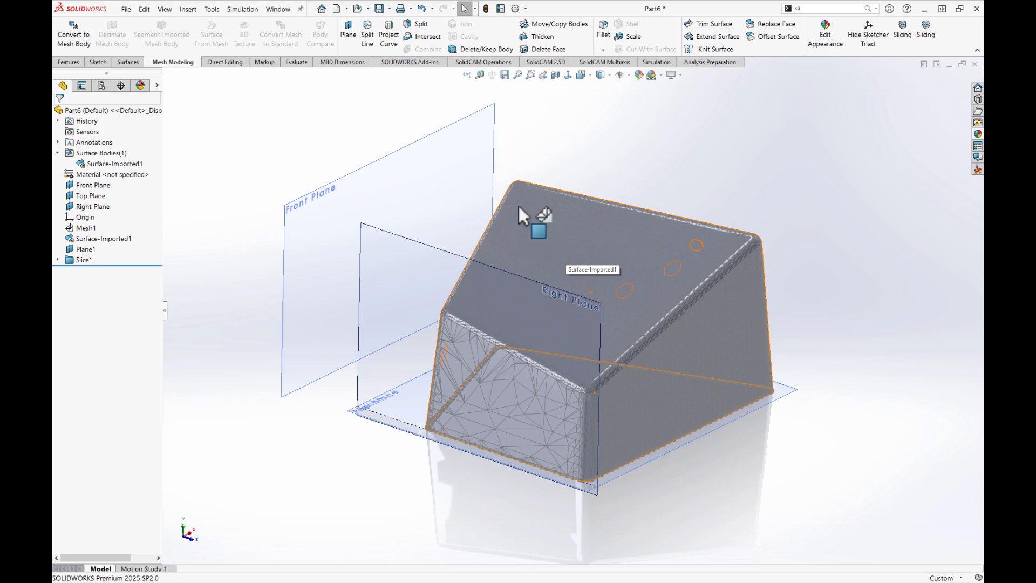
middle_click_drag(544, 315, 450, 263)
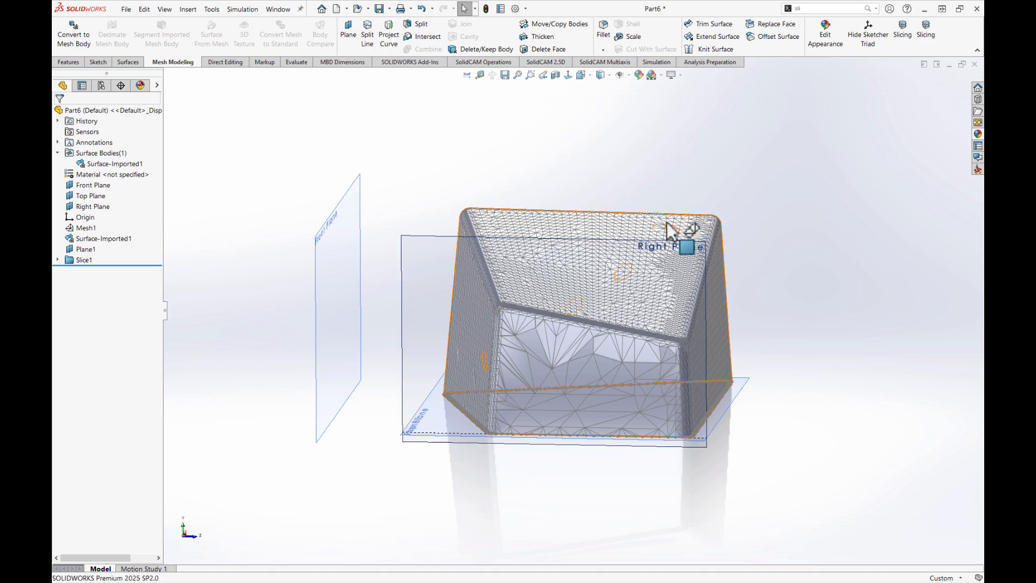
middle_click_drag(758, 364, 707, 344)
mouse_move(581, 275)
middle_mouse_down()
mouse_move(576, 300)
mouse_move(588, 274)
mouse_move(580, 284)
middle_mouse_up()
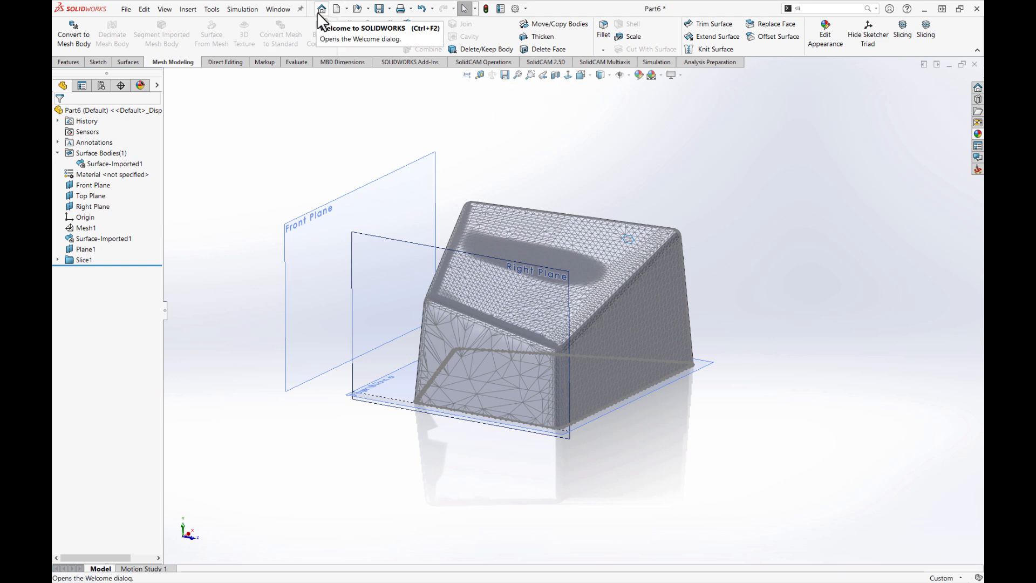
Save the part in the W05 folder as a SOLIDWORKS part named Angle box test.
left_click(381, 9)
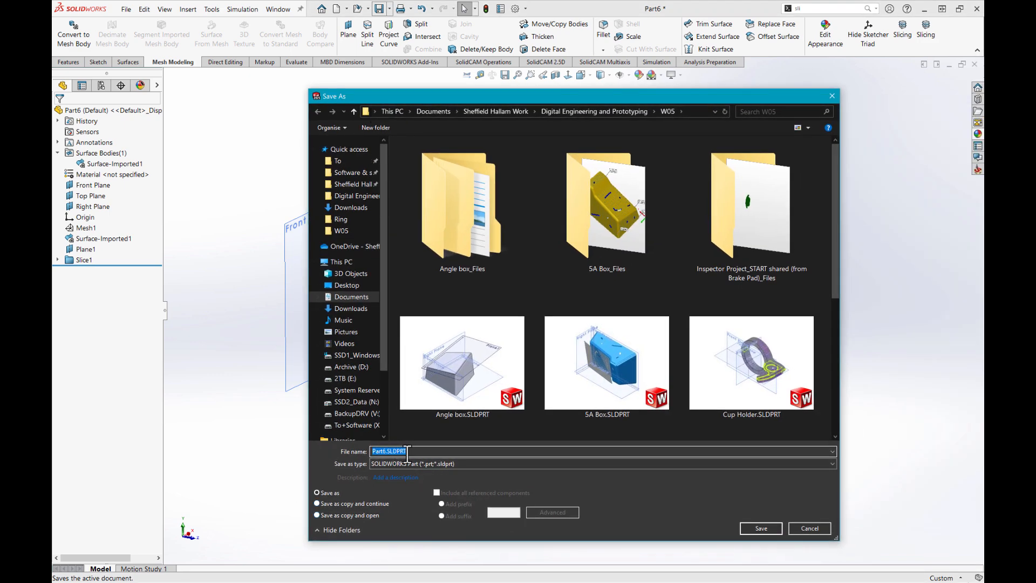
left_click(407, 453)
left_click_drag(412, 451, 348, 450)
type("Angle b")
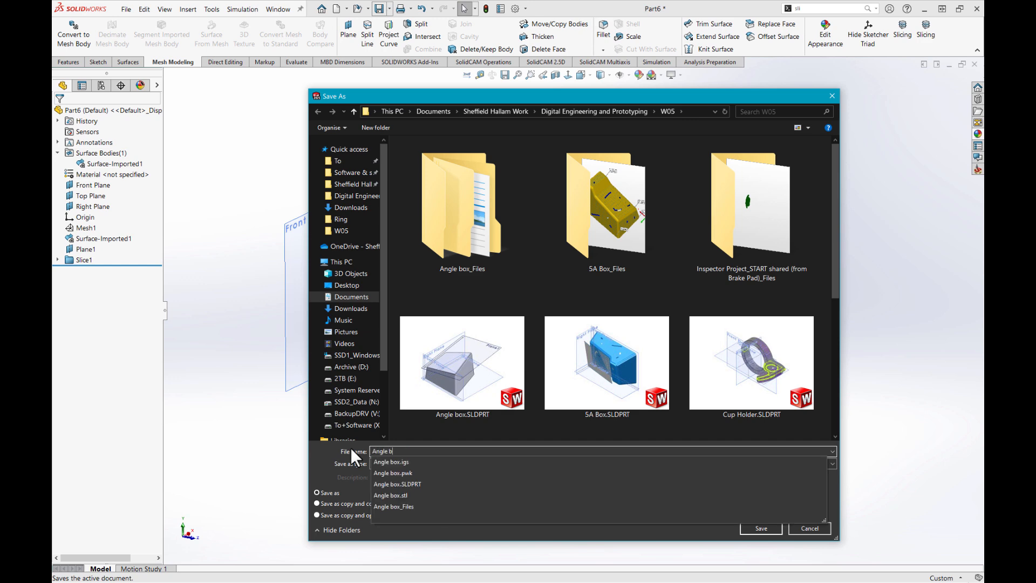
type("ox test")
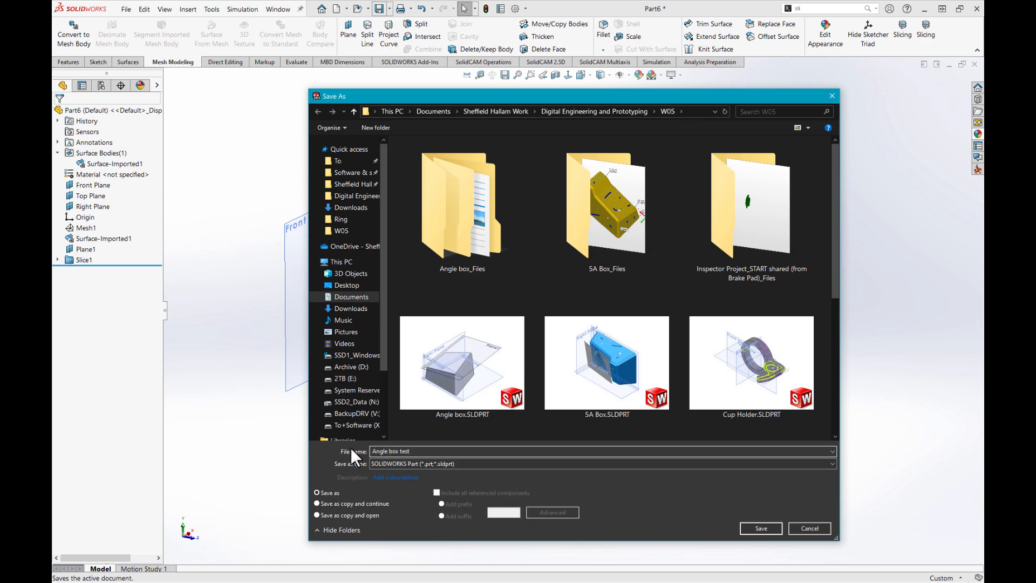
left_click(758, 527)
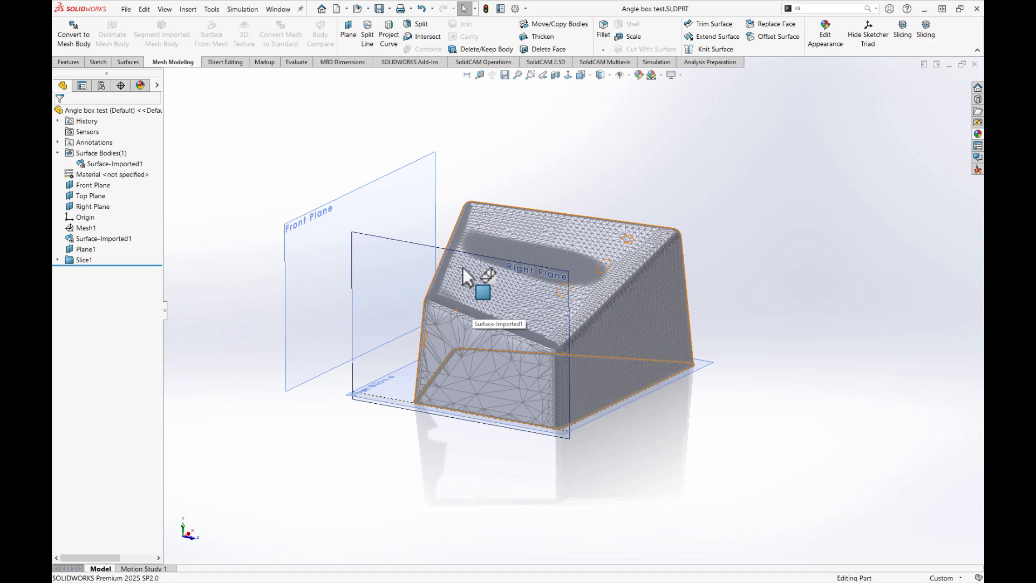
Insert the IGES file Angle box.igs from the W05 folder into the current part.
middle_click_drag(585, 119, 586, 180)
left_click(184, 9)
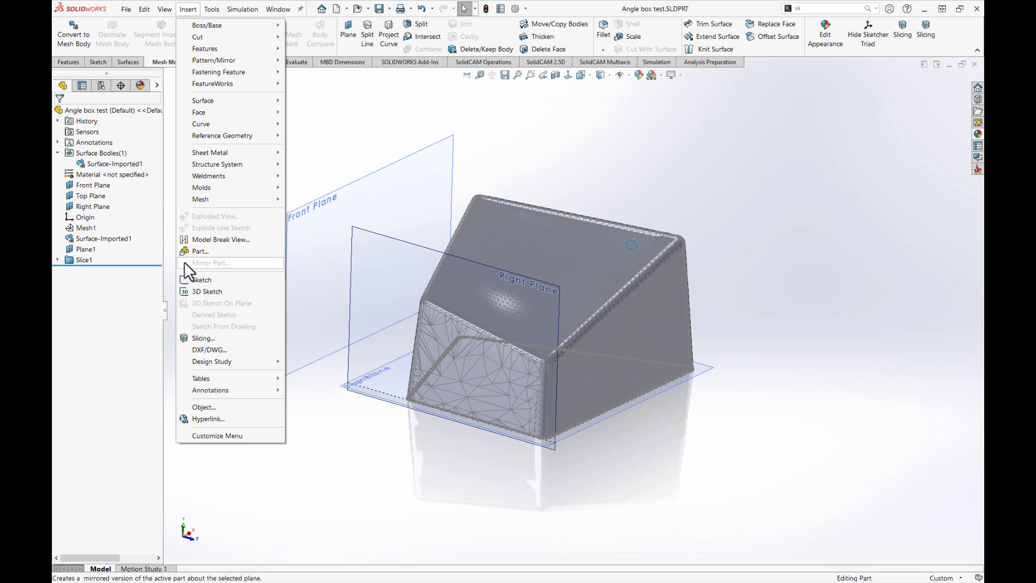
left_click(194, 251)
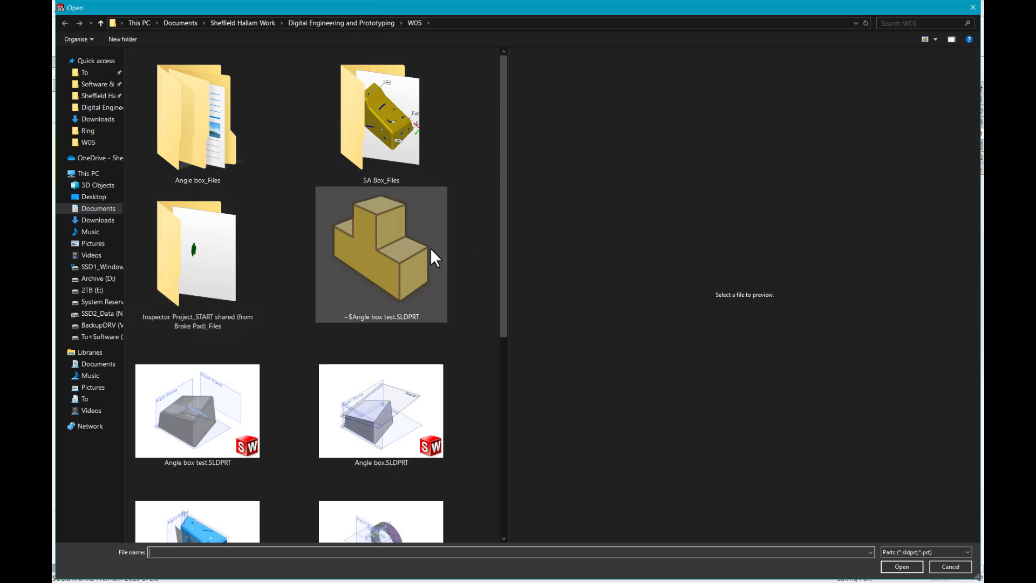
left_click(902, 549)
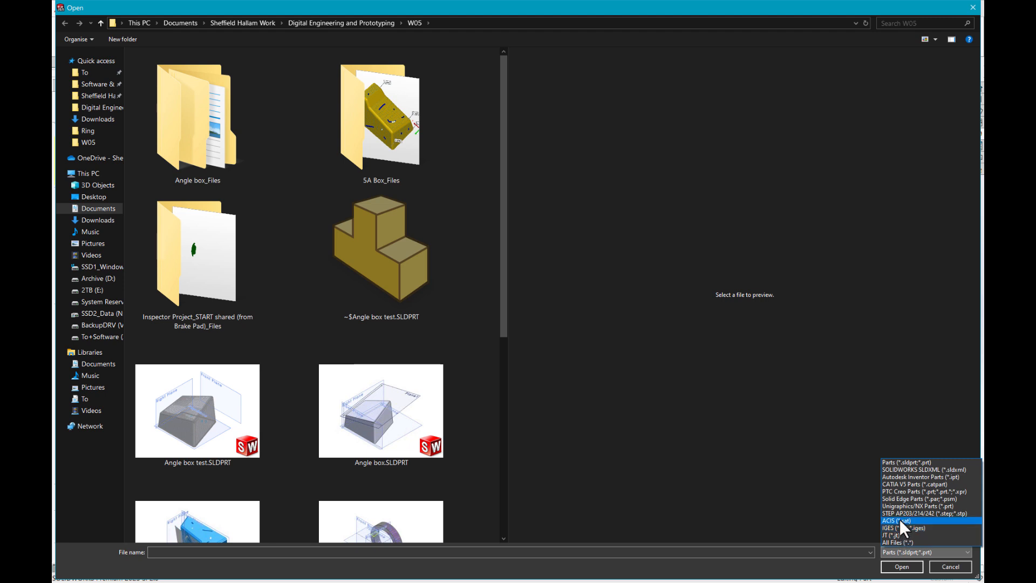
left_click(905, 526)
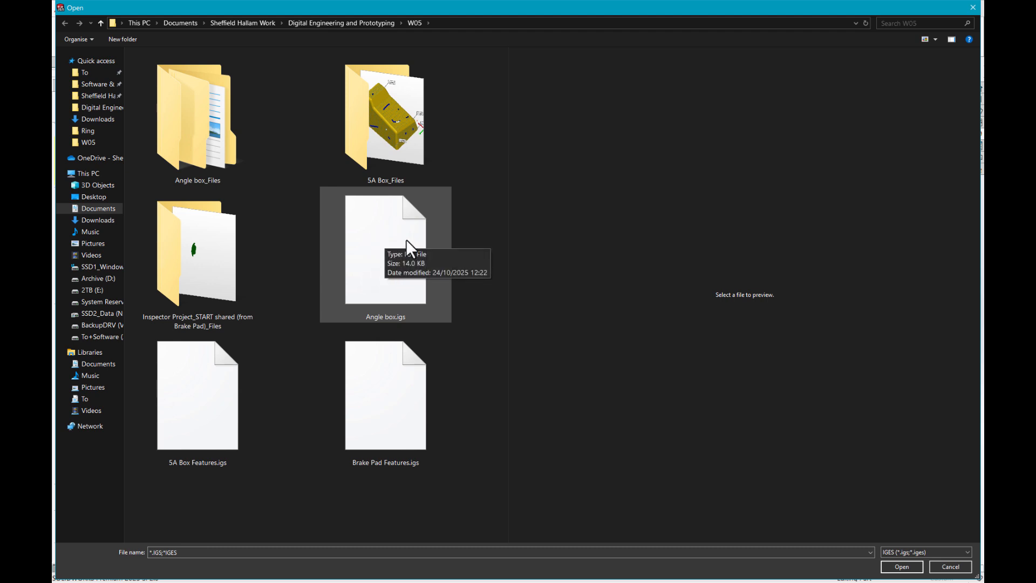
left_click(384, 238)
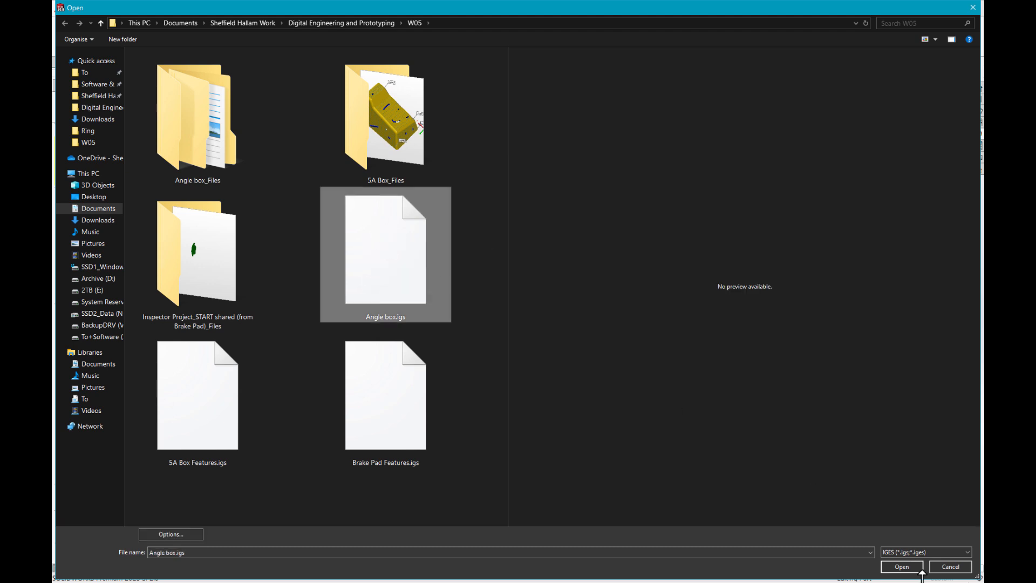
left_click(903, 567)
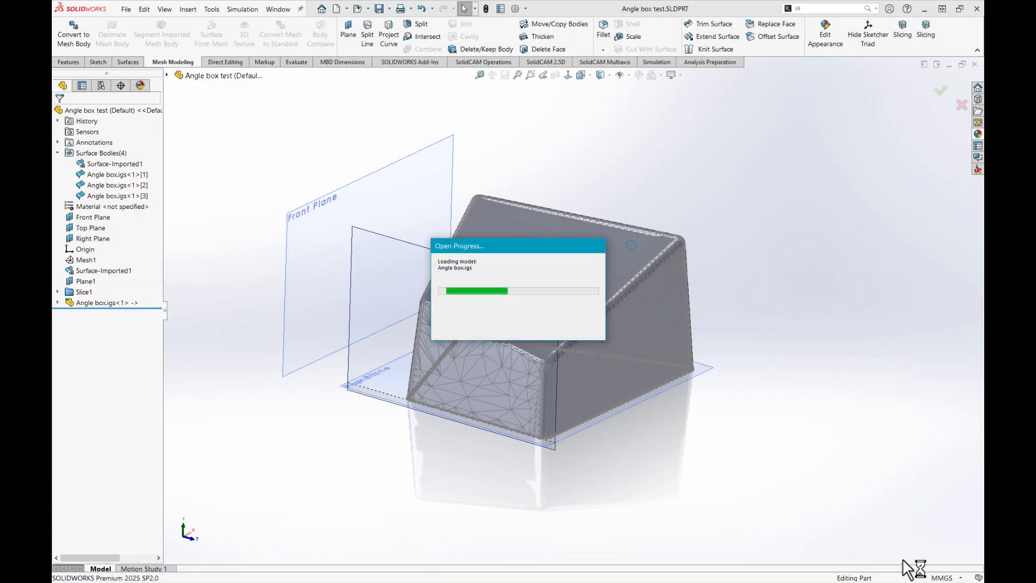
mouse_move(696, 465)
middle_mouse_down()
mouse_move(701, 456)
mouse_move(673, 446)
mouse_move(514, 440)
mouse_move(465, 463)
mouse_move(495, 452)
mouse_move(472, 455)
middle_mouse_up()
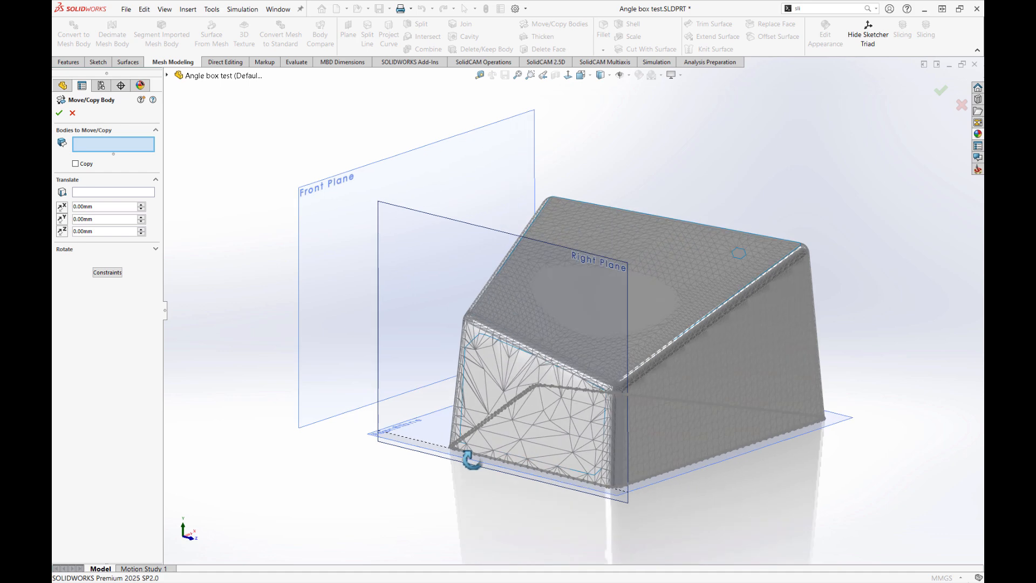
scroll(783, 410, "up", 1)
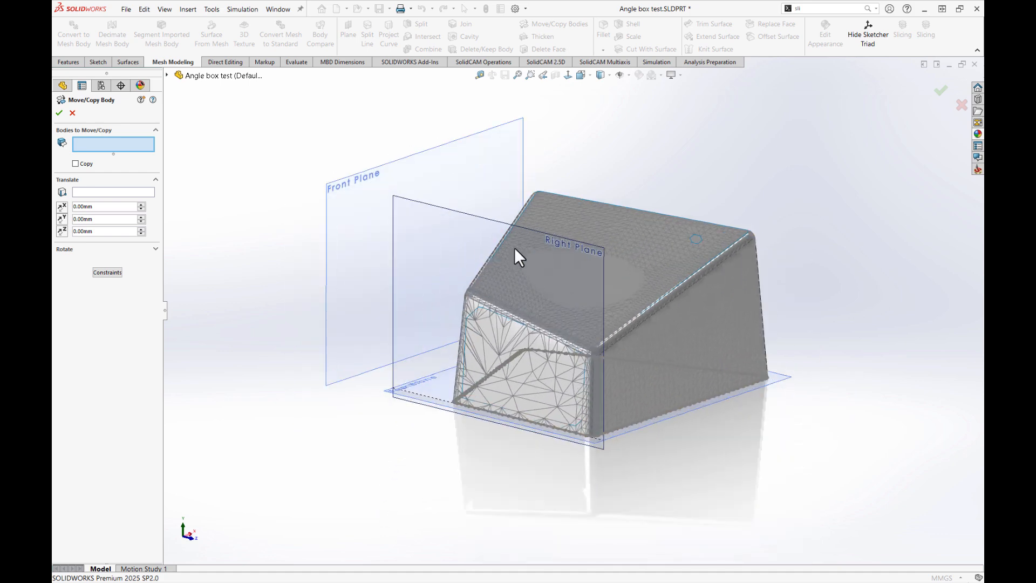
scroll(583, 258, "down", 1)
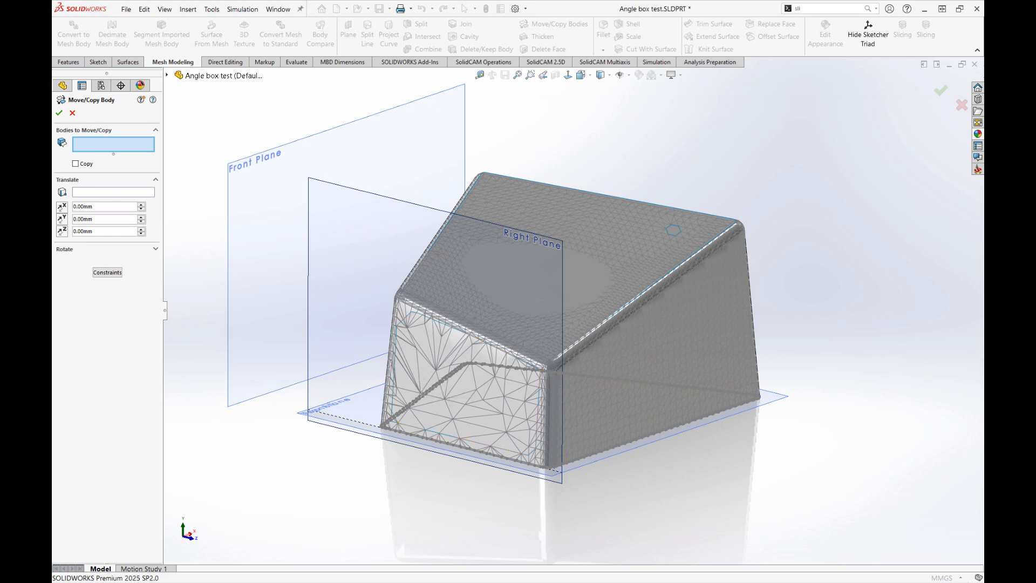
Switch to PolyWorks|Inspector, leave element selection, examine the plane features on the scanned angle box, and return to SOLIDWORKS.
key("super")
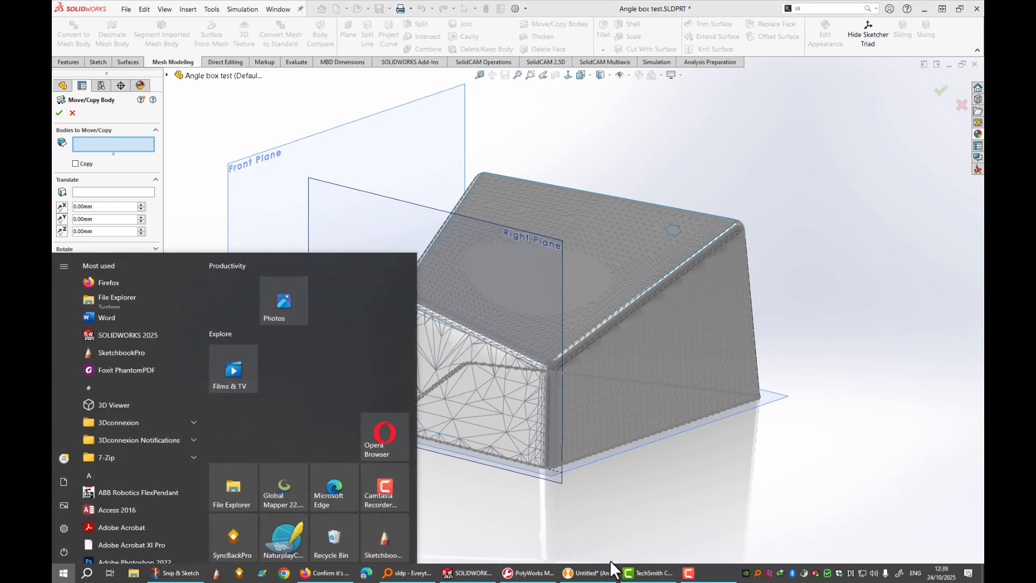
left_click(591, 573)
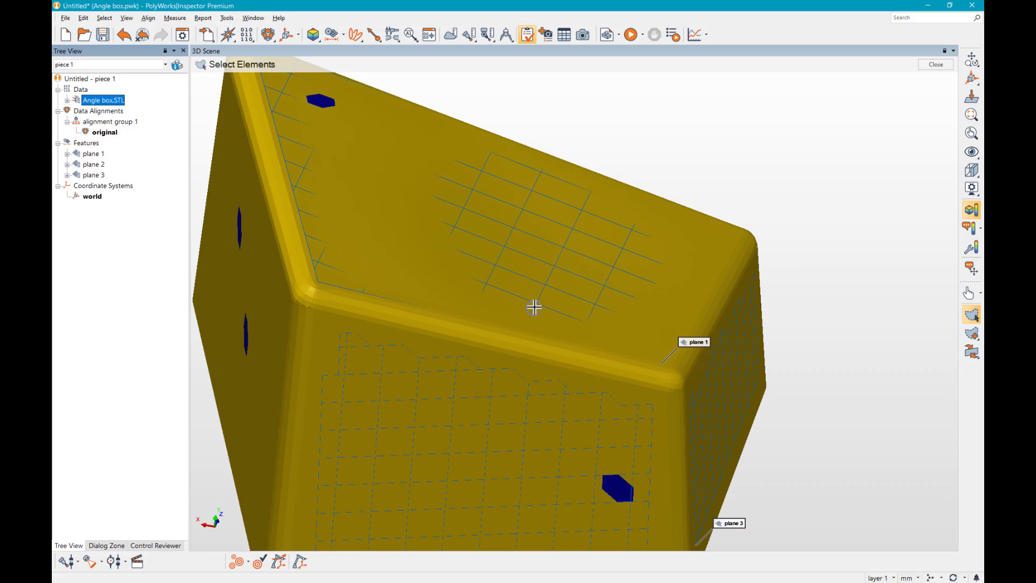
key("Escape")
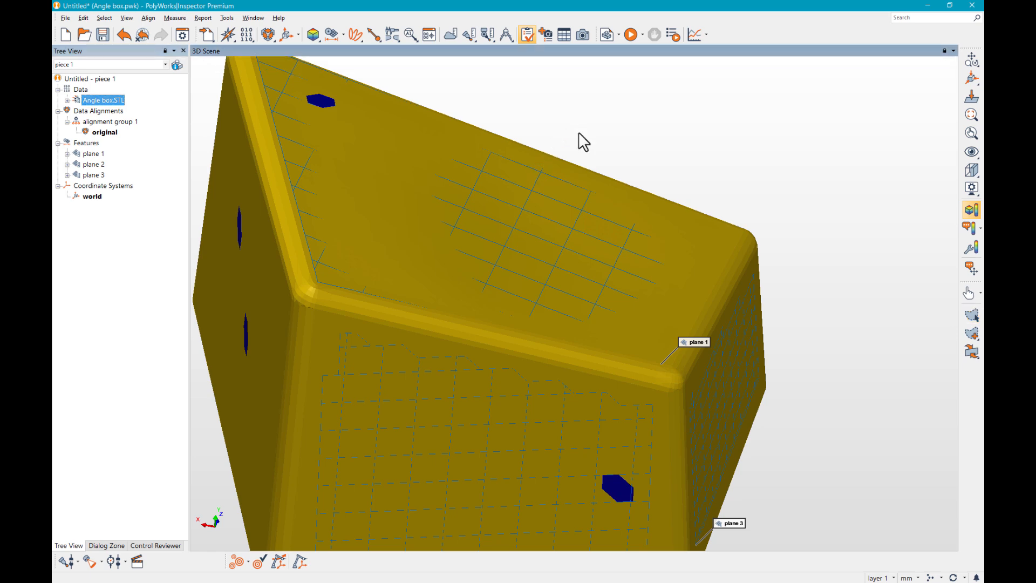
scroll(575, 274, "up", 5)
scroll(574, 275, "down", 8)
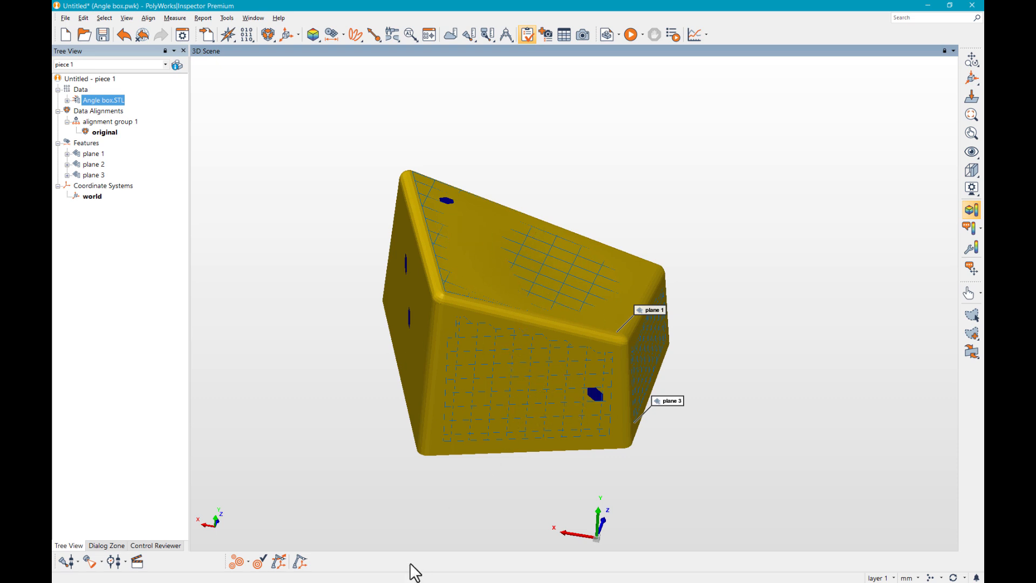
key("super")
left_click(474, 573)
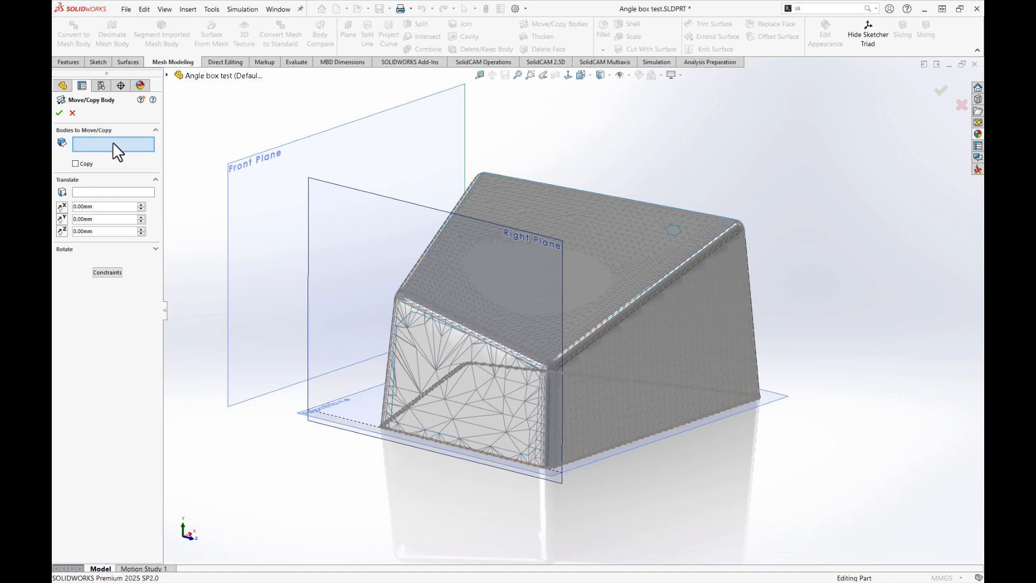
Try selecting the three Angle box.igs surface bodies for Move/Copy Body, and cancel the move.
left_click(167, 75)
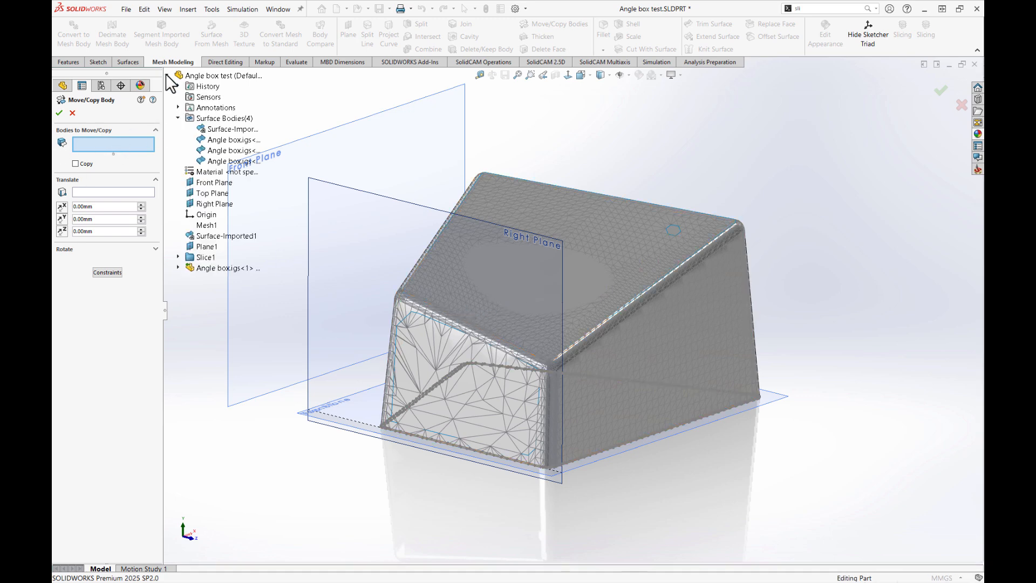
left_click(232, 141)
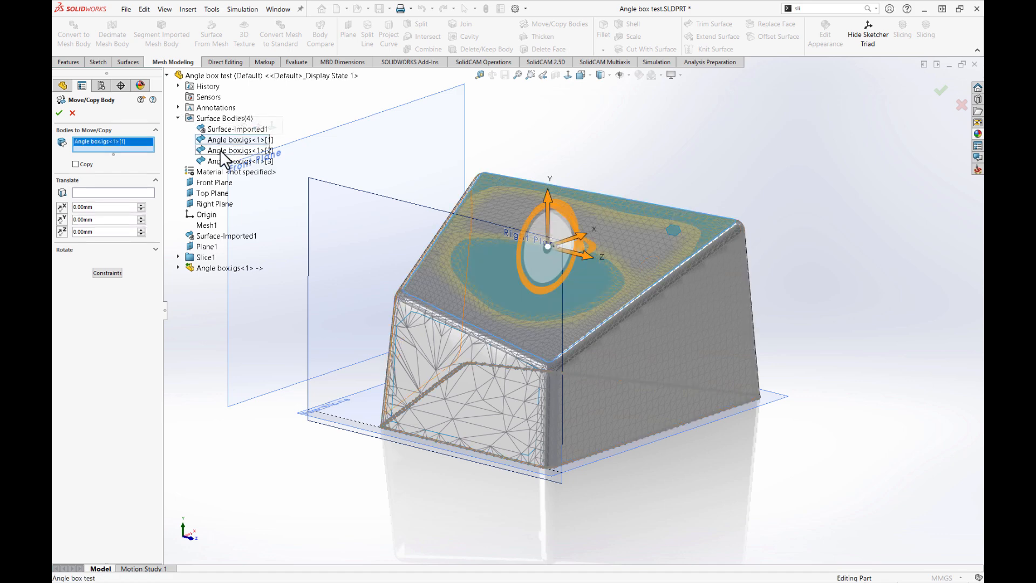
left_click(221, 150)
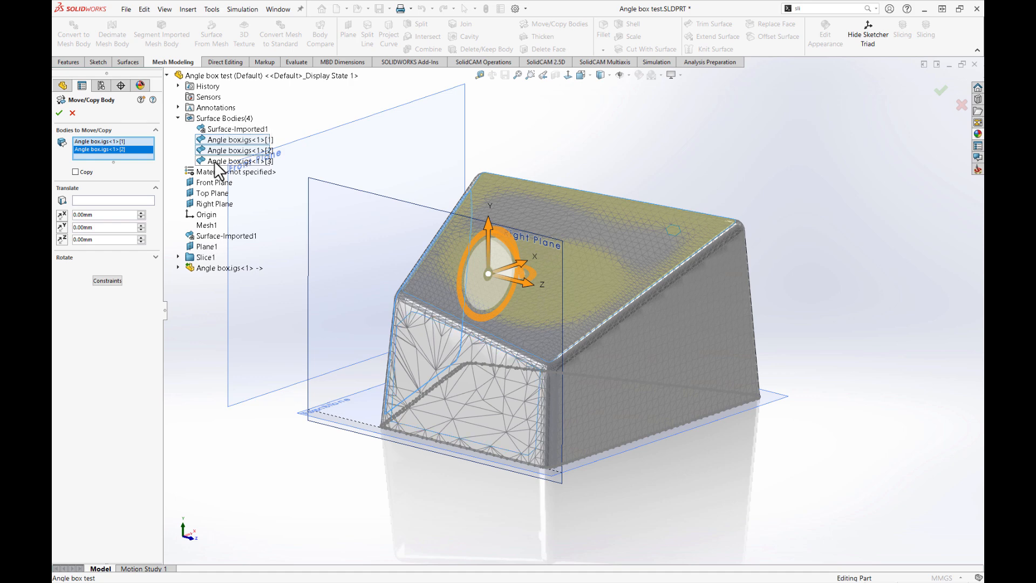
left_click(218, 161)
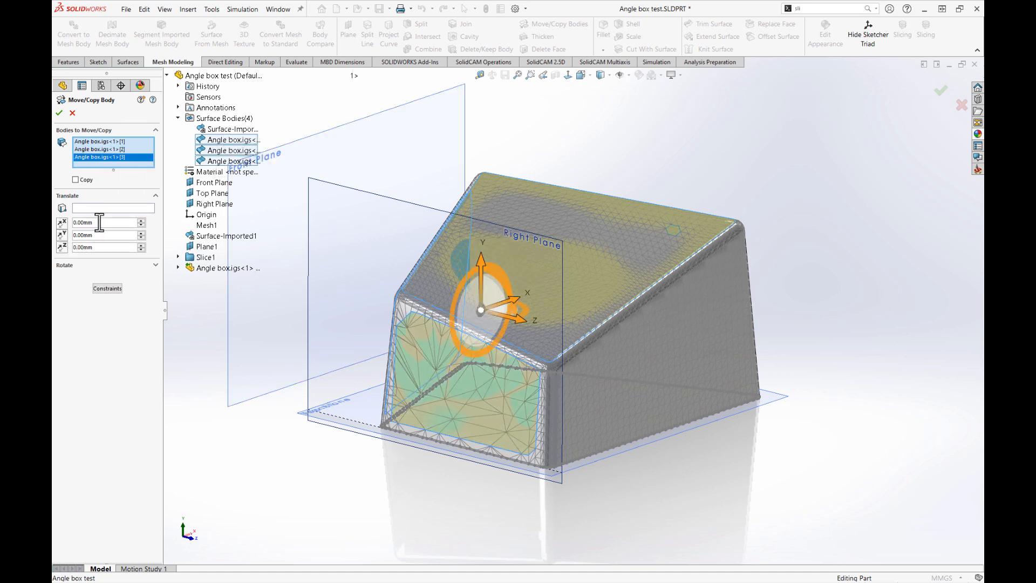
left_click(73, 112)
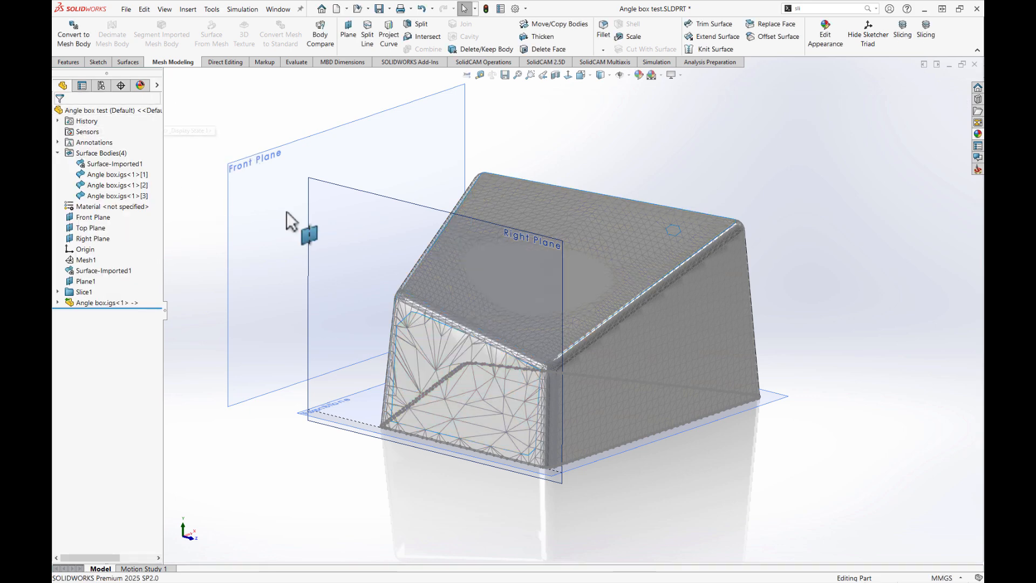
Hide the imported mesh body Surface-Imported1, leaving the Angle box.igs surfaces and the base slice displayed.
scroll(378, 308, "up", 1)
scroll(378, 308, "down", 1)
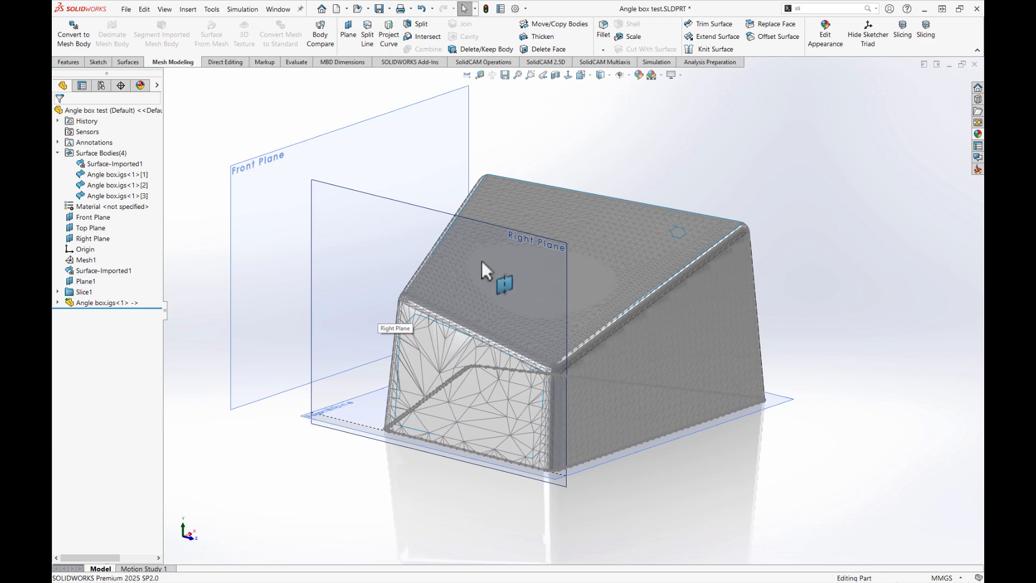
left_click(117, 163)
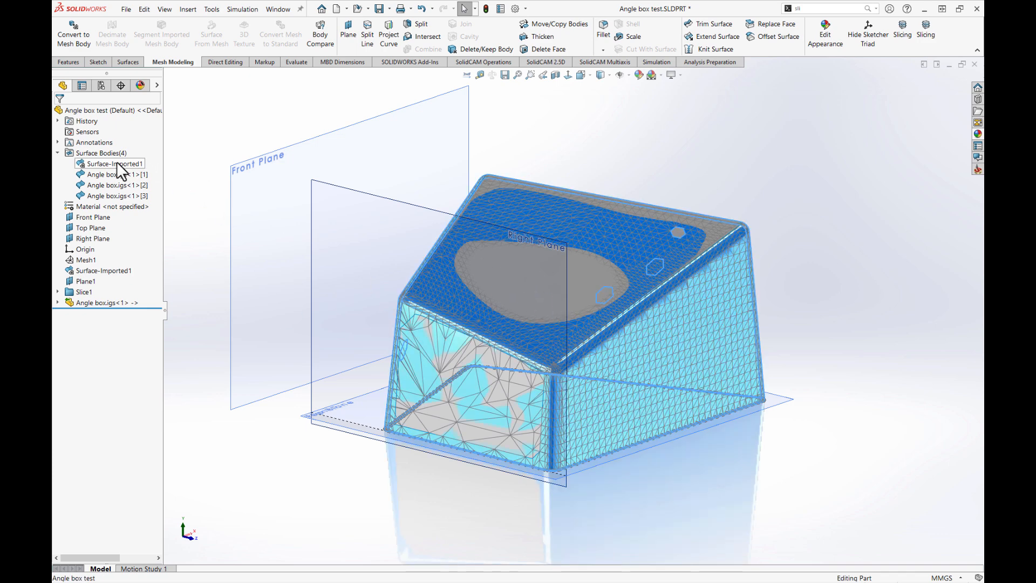
left_click(130, 146)
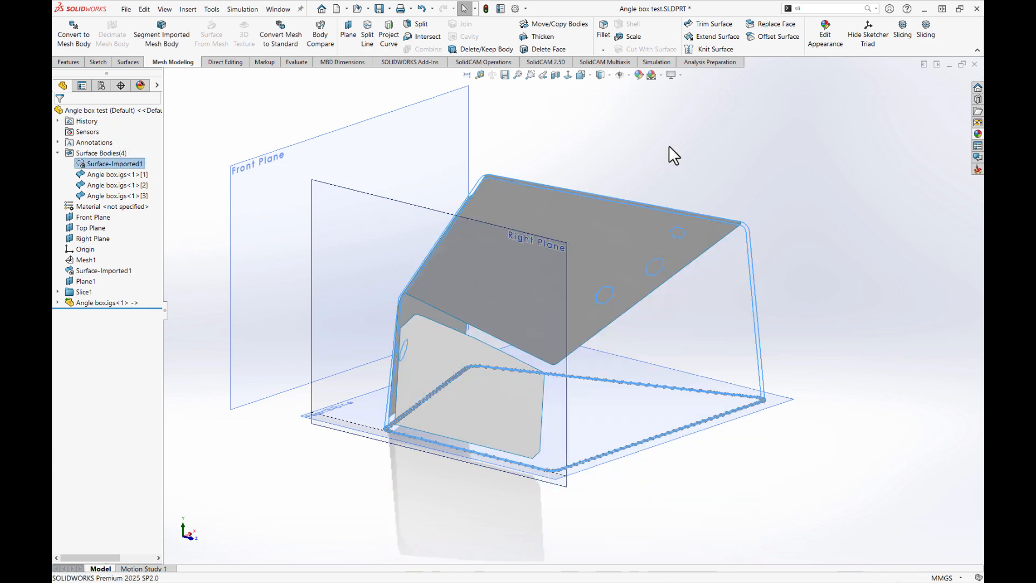
middle_click_drag(705, 144, 775, 152)
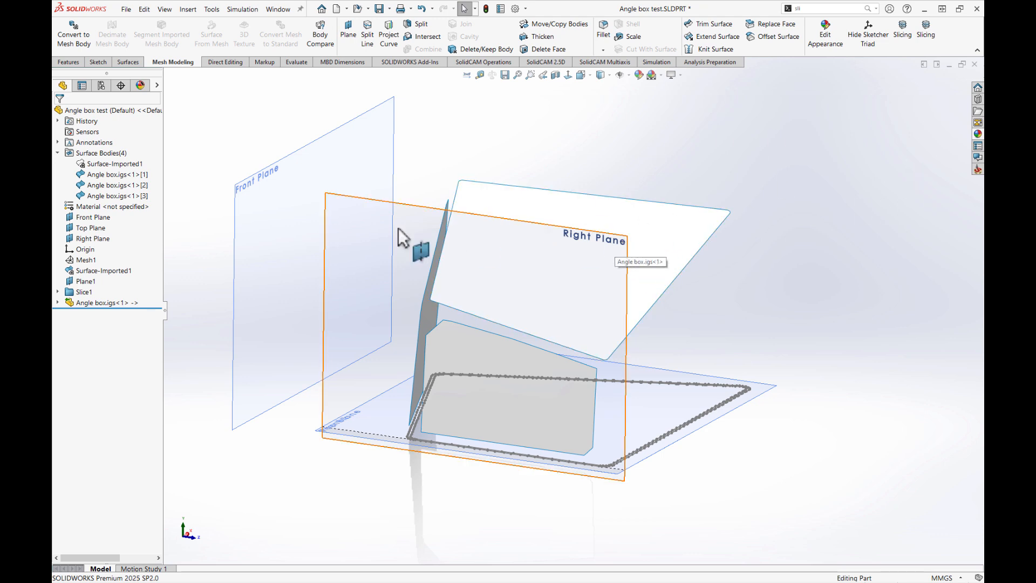
Examine how the three imported planar surfaces and the base slice lie relative to the Right Plane and Front Plane.
left_click(412, 205)
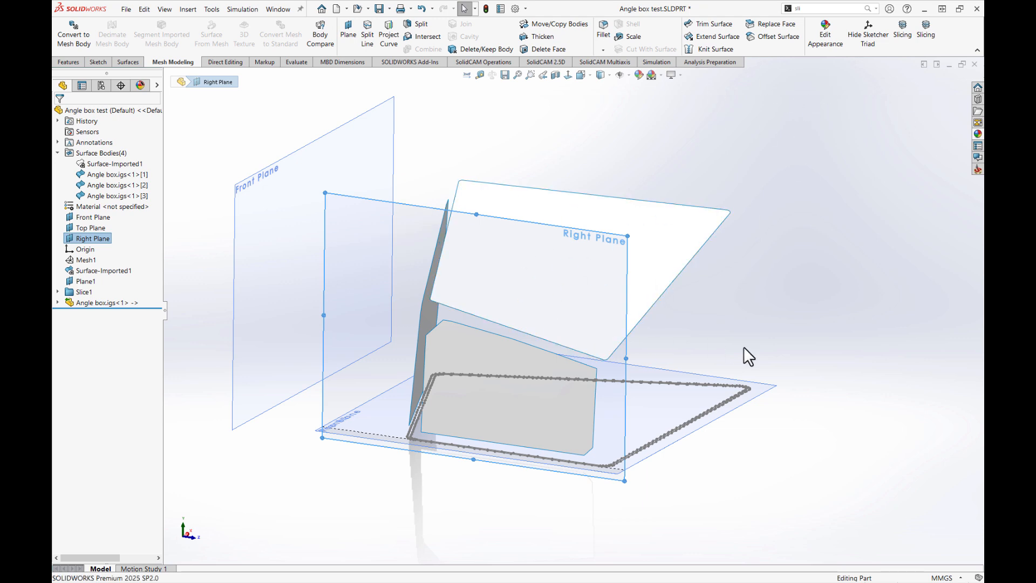
middle_click_drag(744, 348, 740, 284)
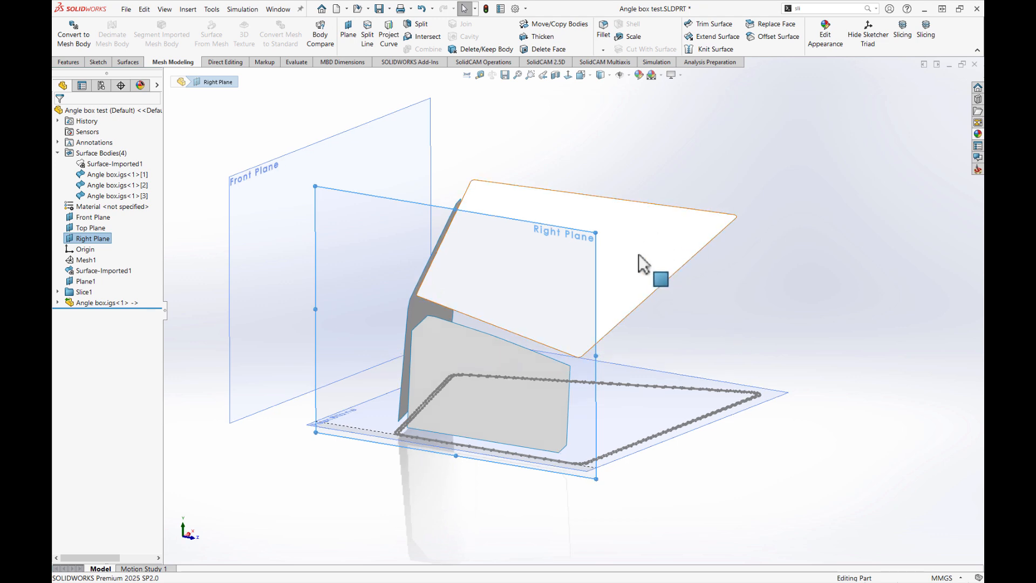
left_click(767, 310)
middle_click_drag(724, 348, 562, 316)
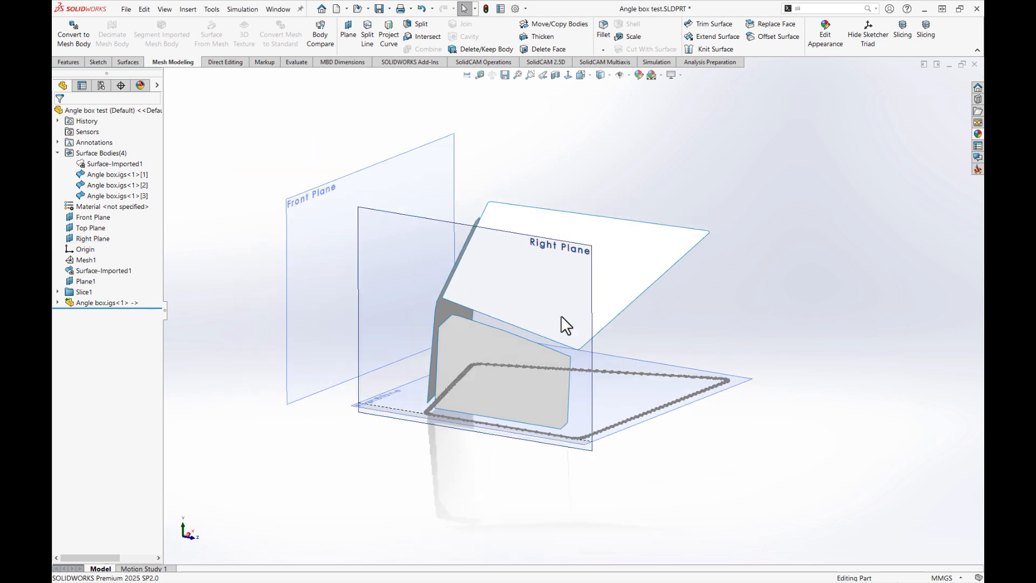
left_click(638, 250)
middle_click_drag(710, 305, 752, 330)
left_click(807, 312)
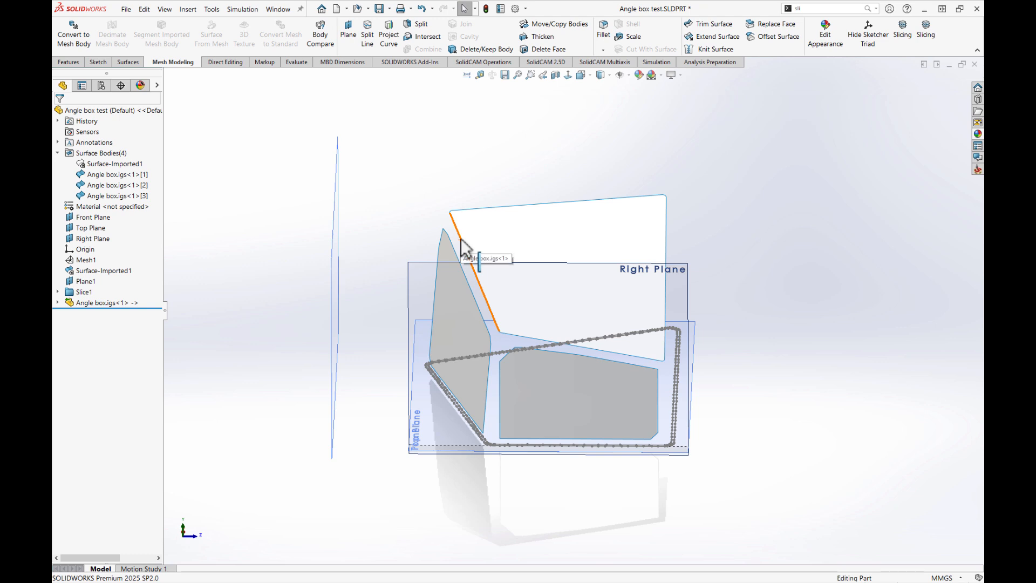
middle_click_drag(342, 283, 320, 243)
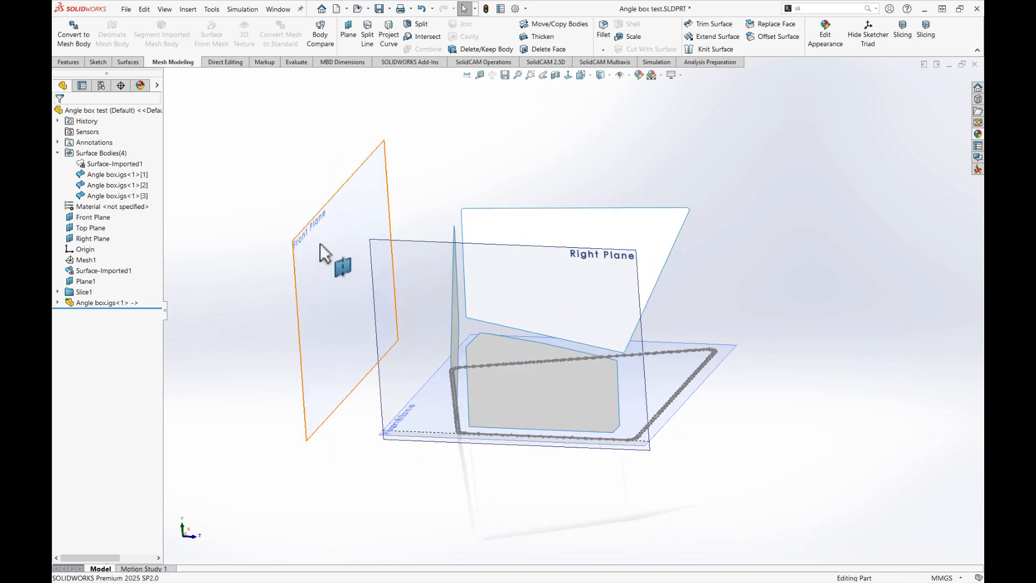
left_click(319, 244)
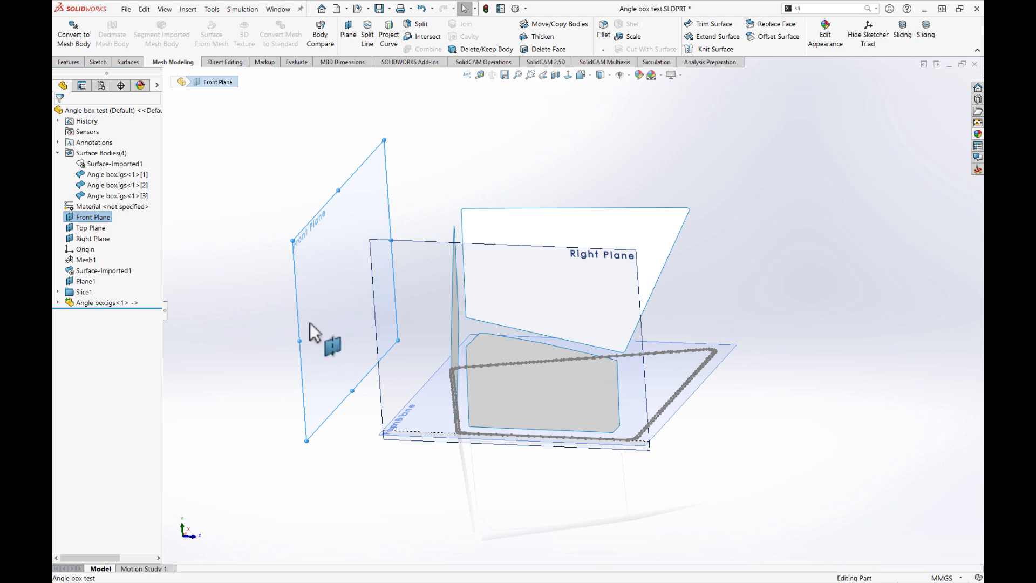
middle_click_drag(310, 322, 294, 371)
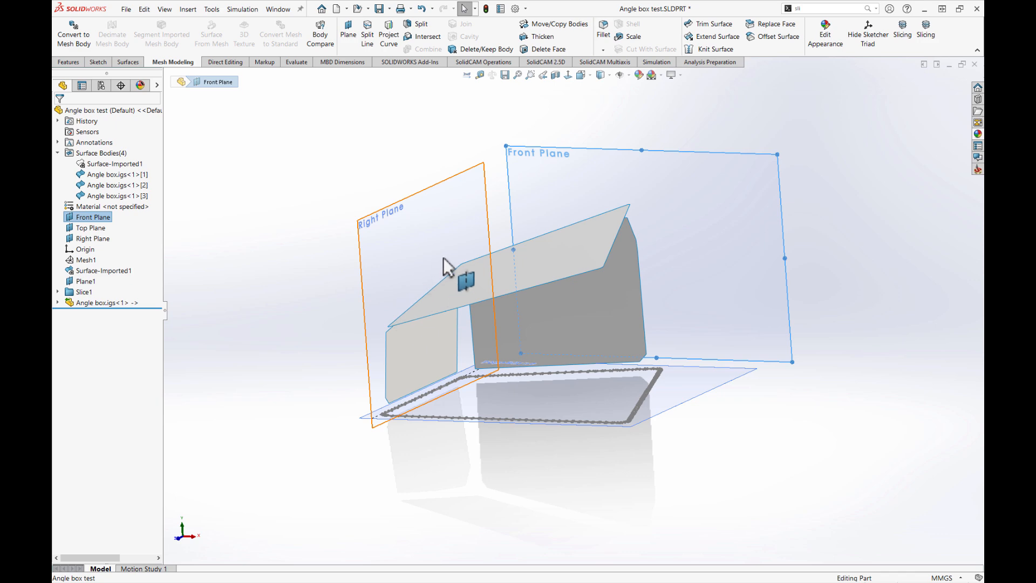
middle_click_drag(380, 273, 636, 423)
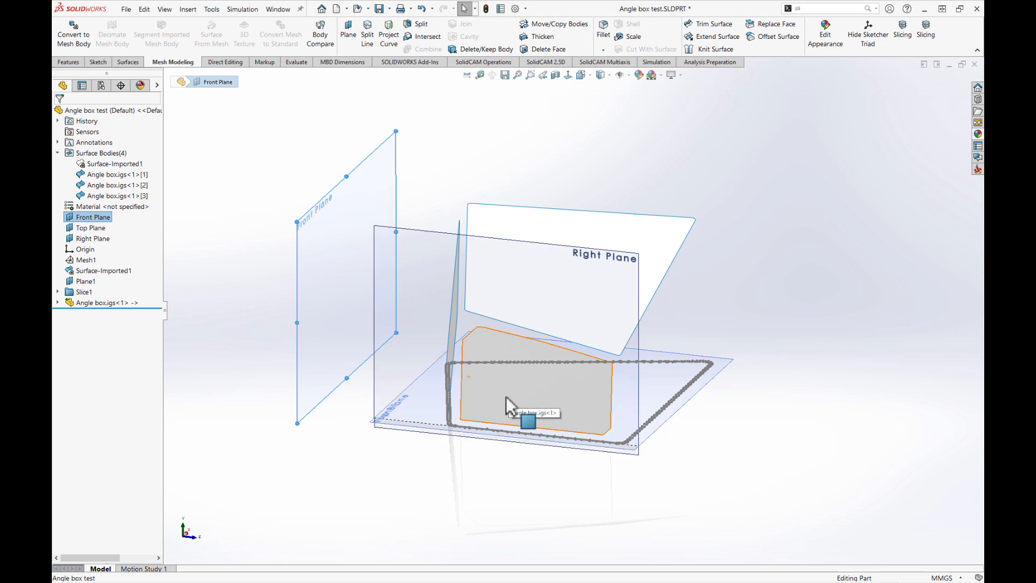
Hide the surface bodies Angle box.igs<1>[3] and Angle box.igs<1>[2], leaving Angle box.igs<1>[1] displayed.
left_click(108, 195)
right_click(108, 195)
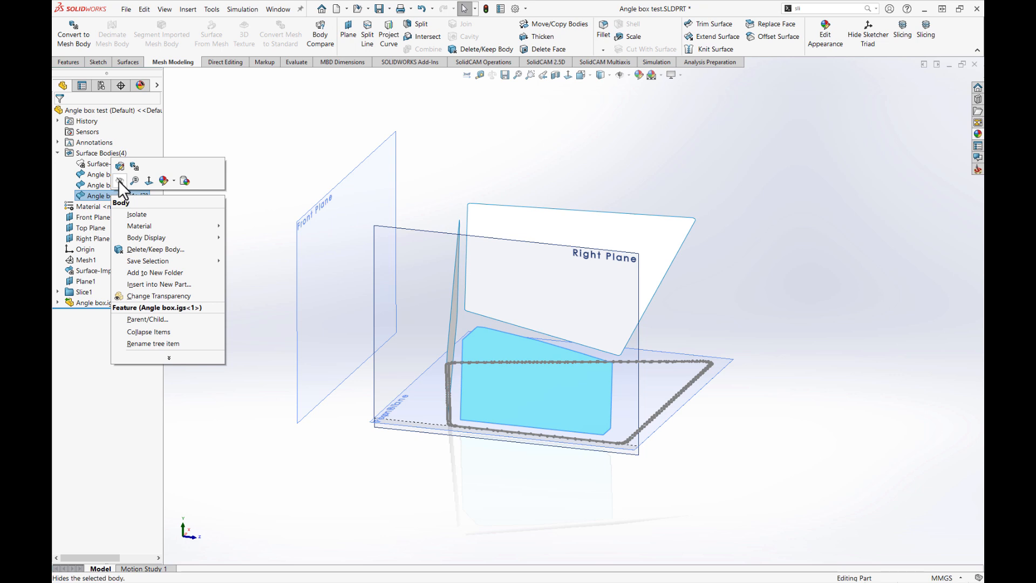
left_click(120, 180)
left_click(111, 184)
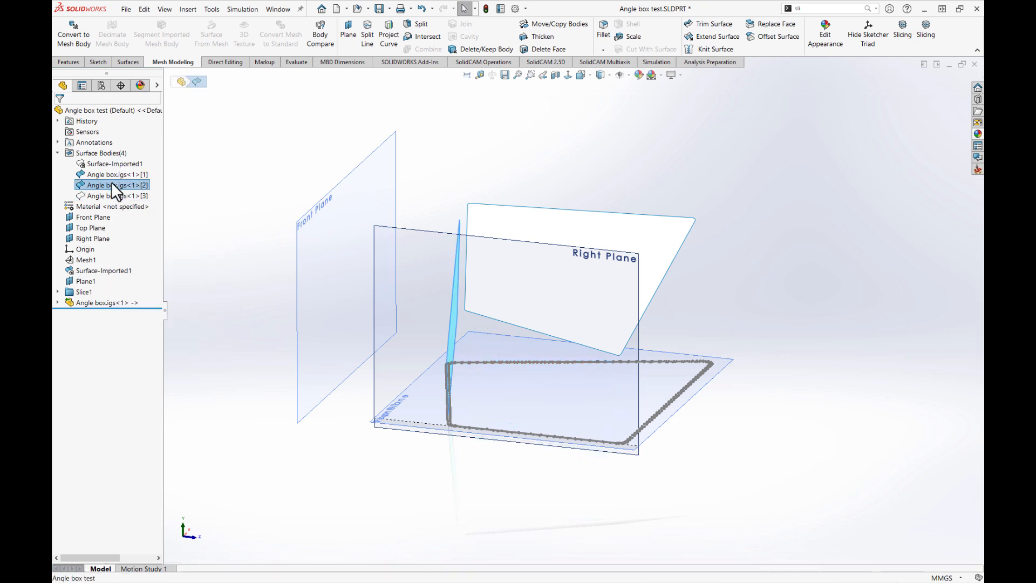
right_click(111, 182)
key("Escape")
left_click(181, 180)
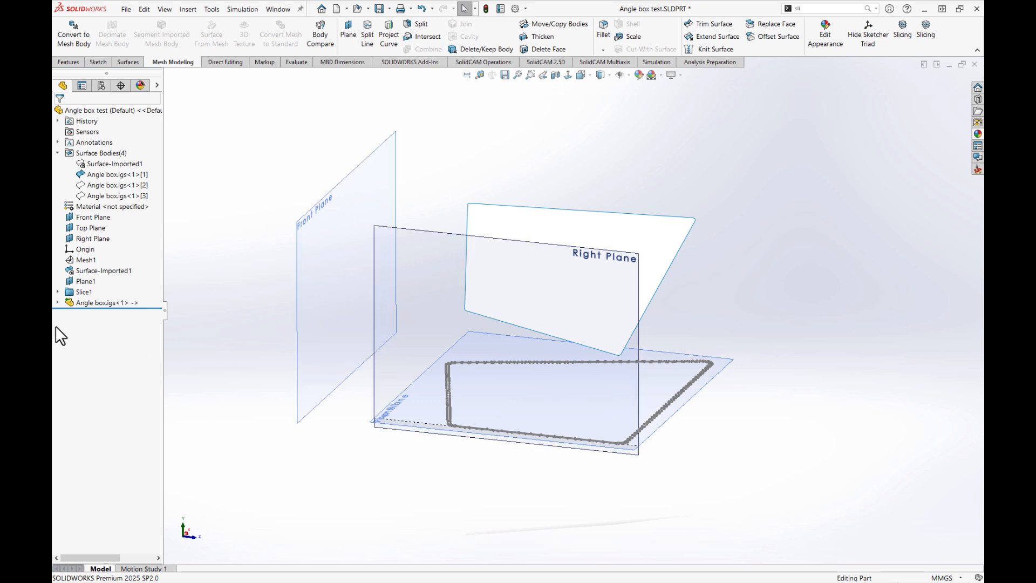
Hide Sketch1, the base outline contained in Slice1.
left_click(58, 292)
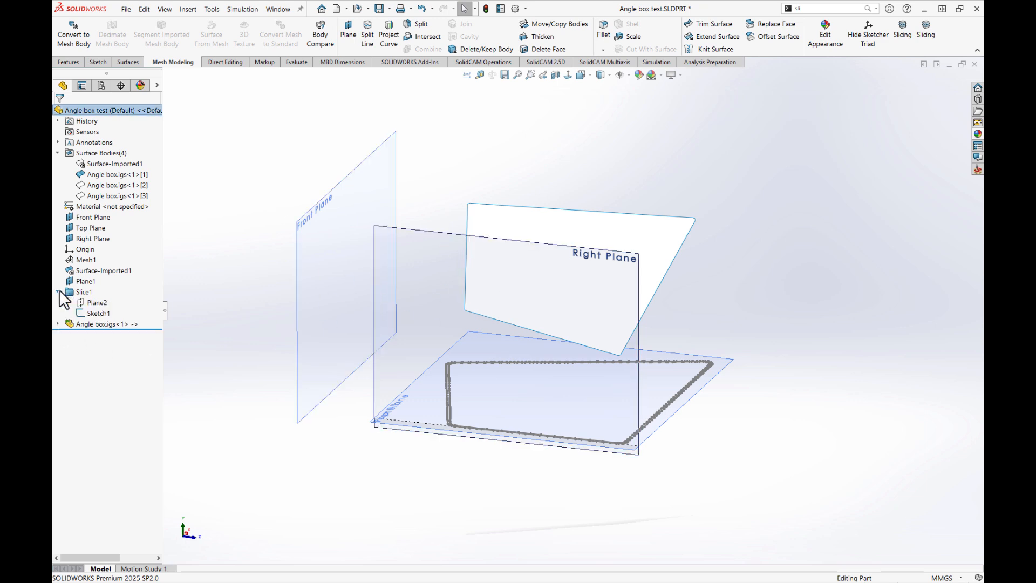
right_click(89, 313)
left_click(106, 293)
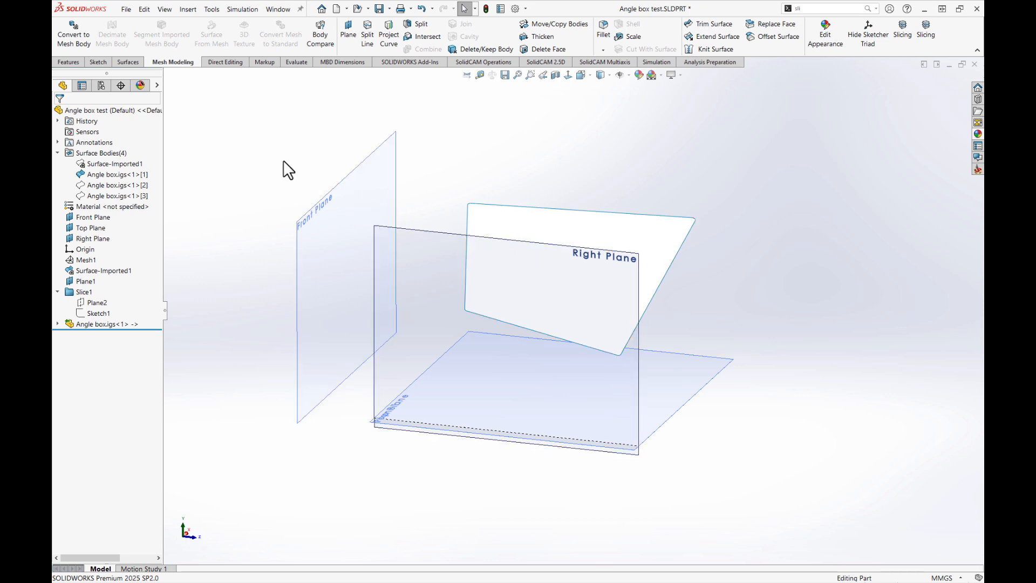
Bring up the Surfaces command set and check that it is enabled in the list of available command sets.
left_click(128, 60)
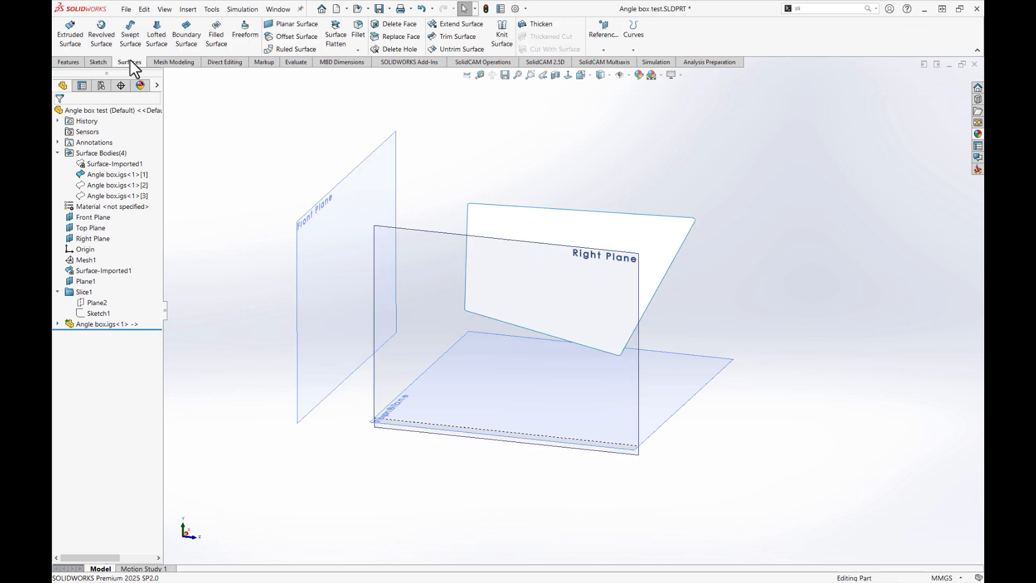
right_click(128, 61)
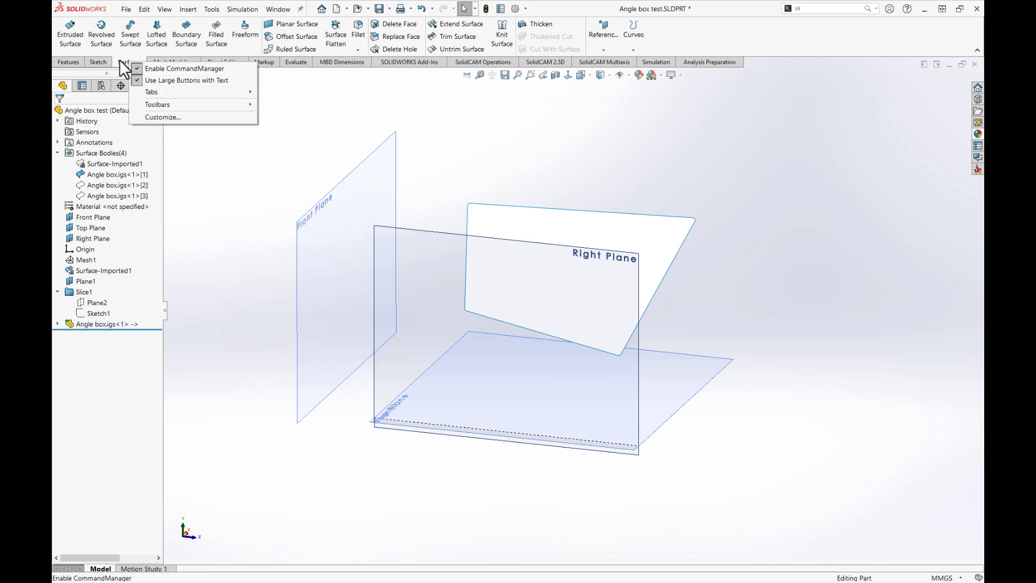
right_click(121, 61)
mouse_move(156, 89)
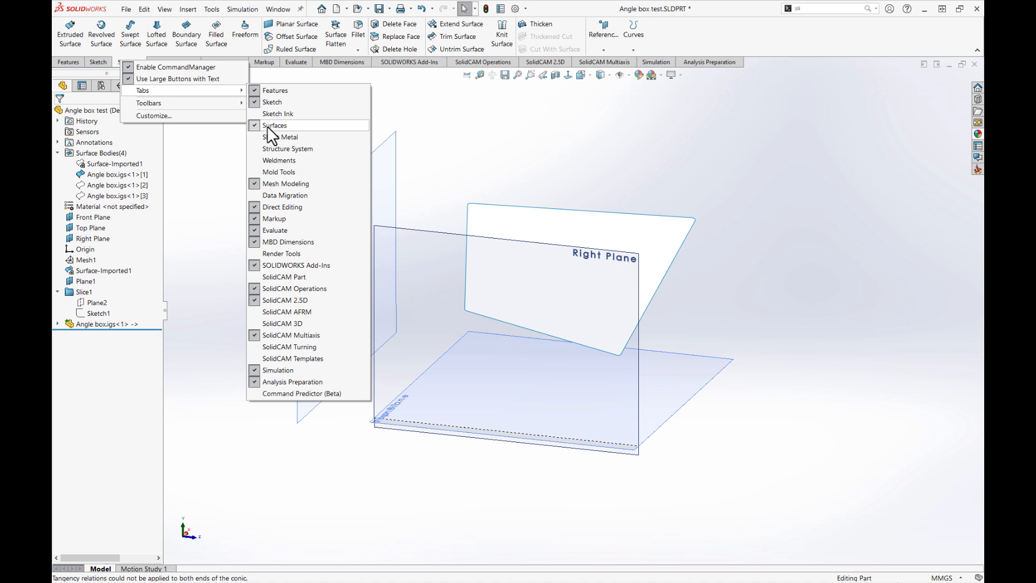
key("Escape")
key("Escape")
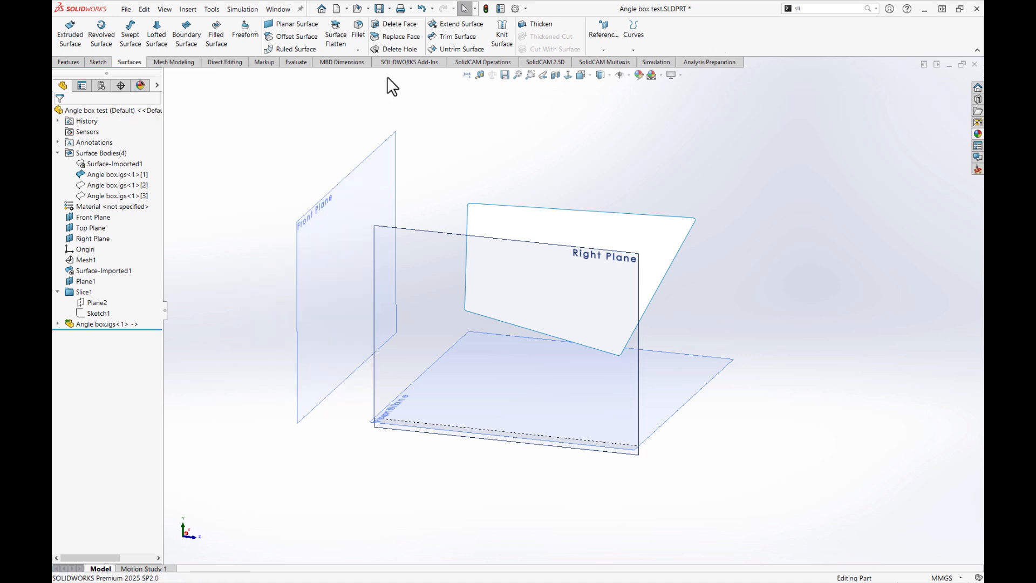
Start Extend Surface and select the slanted surface's two adjoining straight edges plus the five small edge segments rounding the corner between them.
left_click(459, 25)
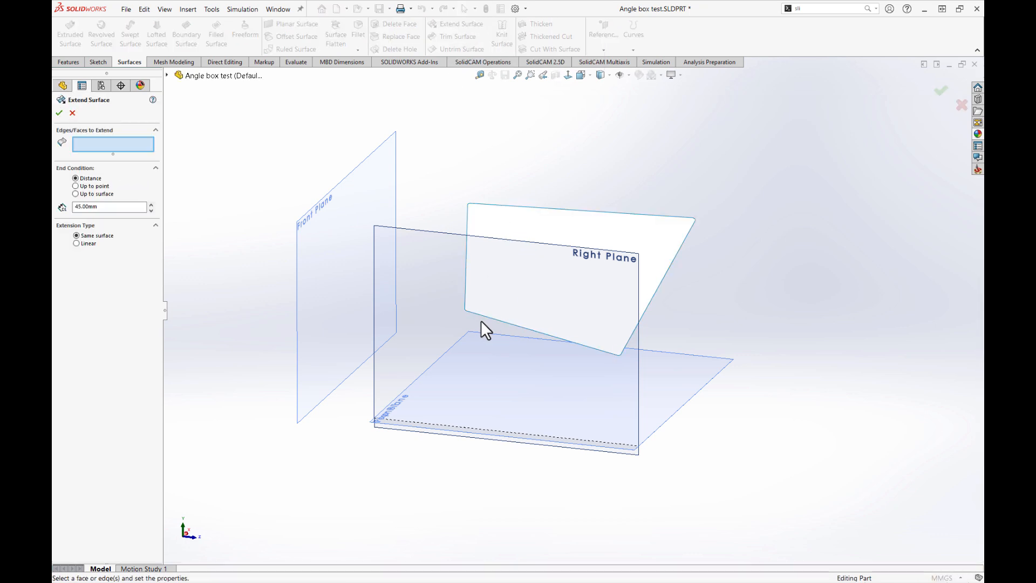
left_click(496, 319)
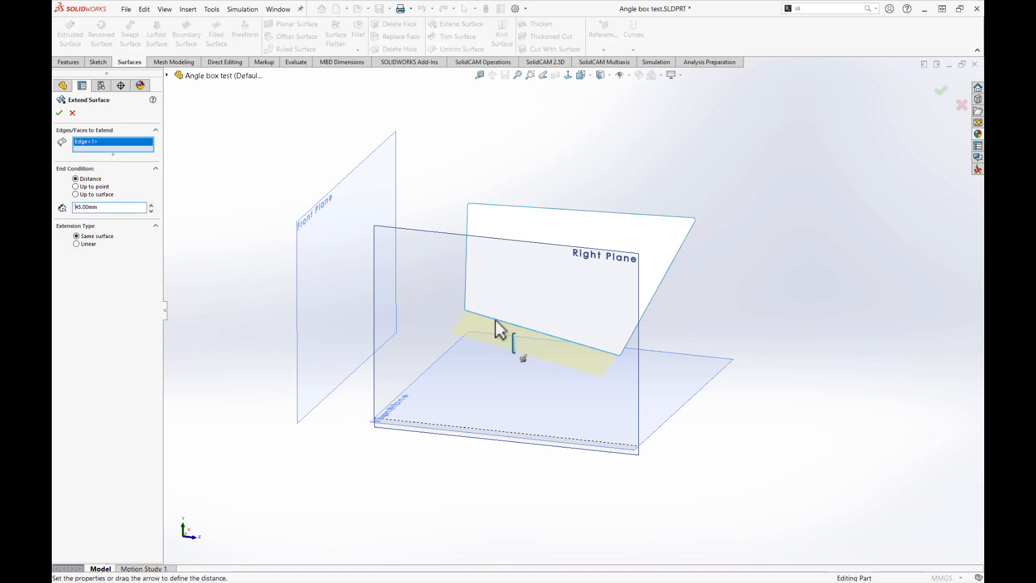
left_click(466, 300)
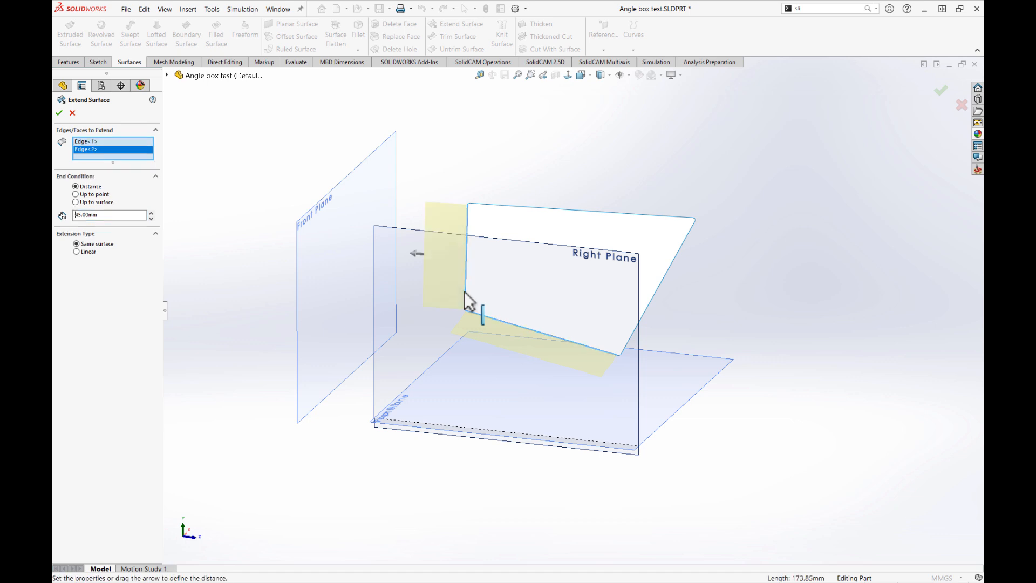
scroll(468, 300, "down", 5)
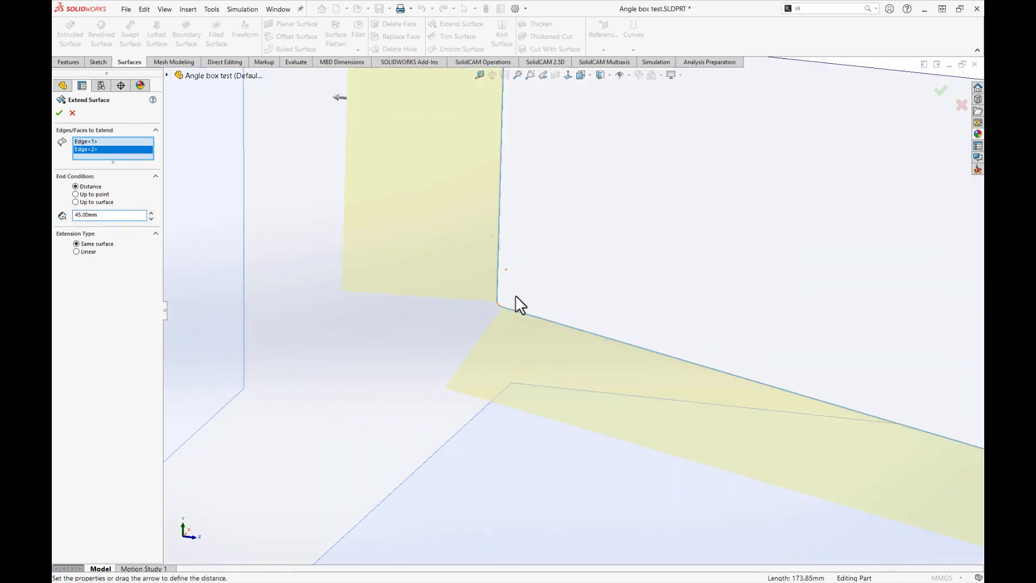
scroll(505, 318, "down", 2)
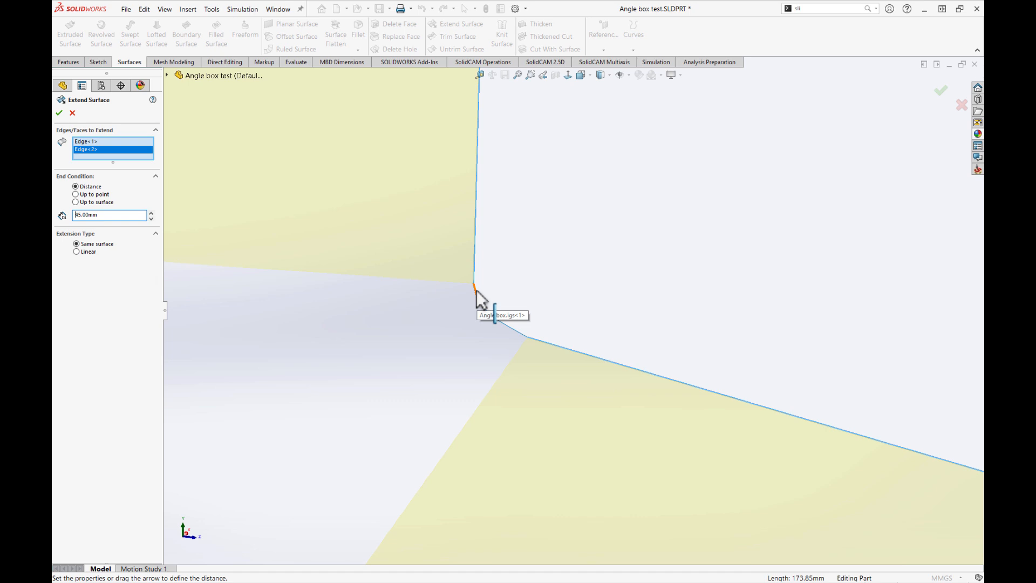
left_click(478, 296)
left_click(490, 317)
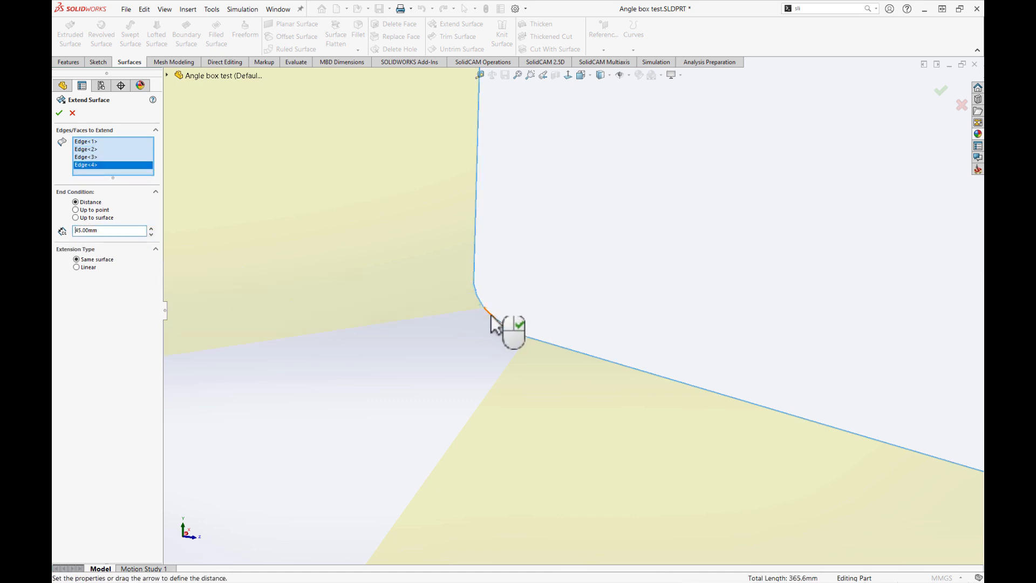
left_click(494, 318)
left_click(516, 332)
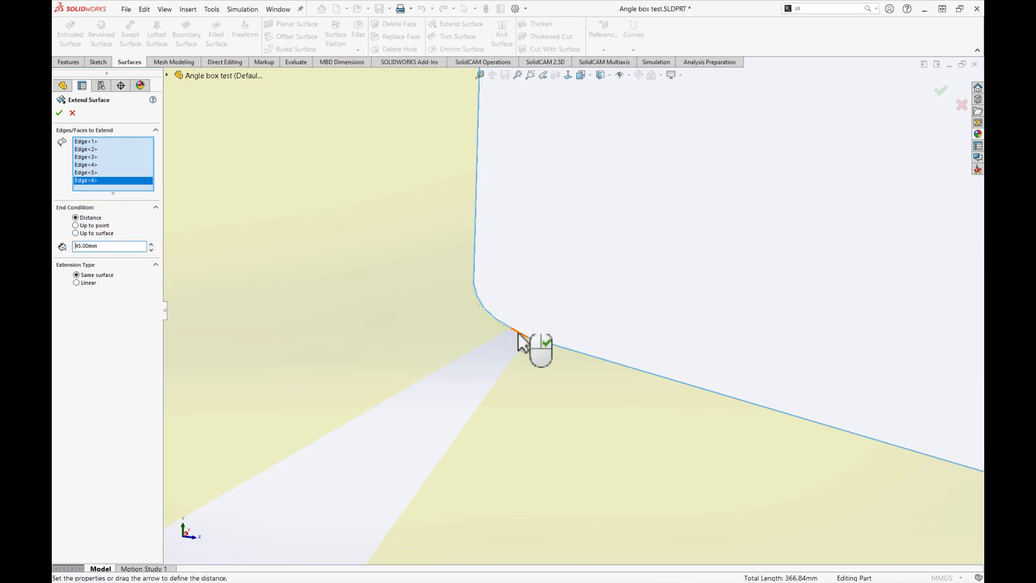
left_click(518, 332)
Extend the selected edges of the slanted surface by a distance of 185 mm, using the Same surface extension type.
scroll(516, 332, "up", 3)
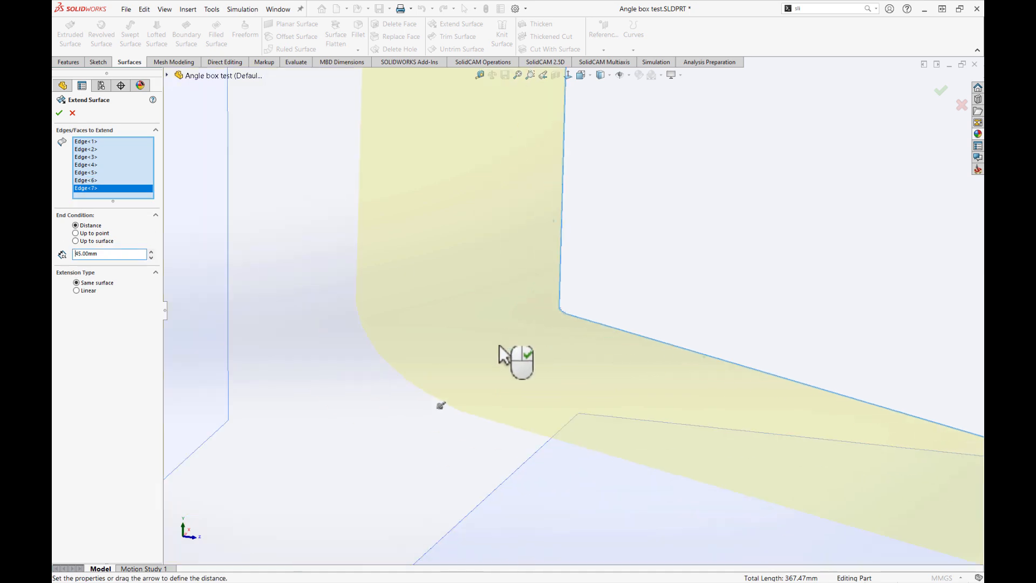
scroll(500, 345, "up", 5)
middle_click_drag(527, 338, 504, 414)
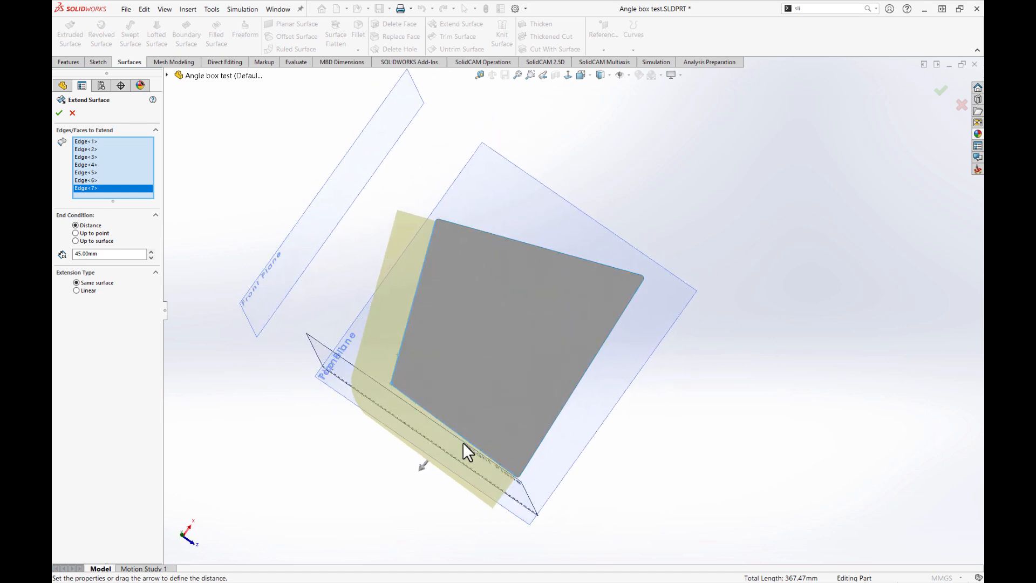
middle_click_drag(248, 357, 492, 421)
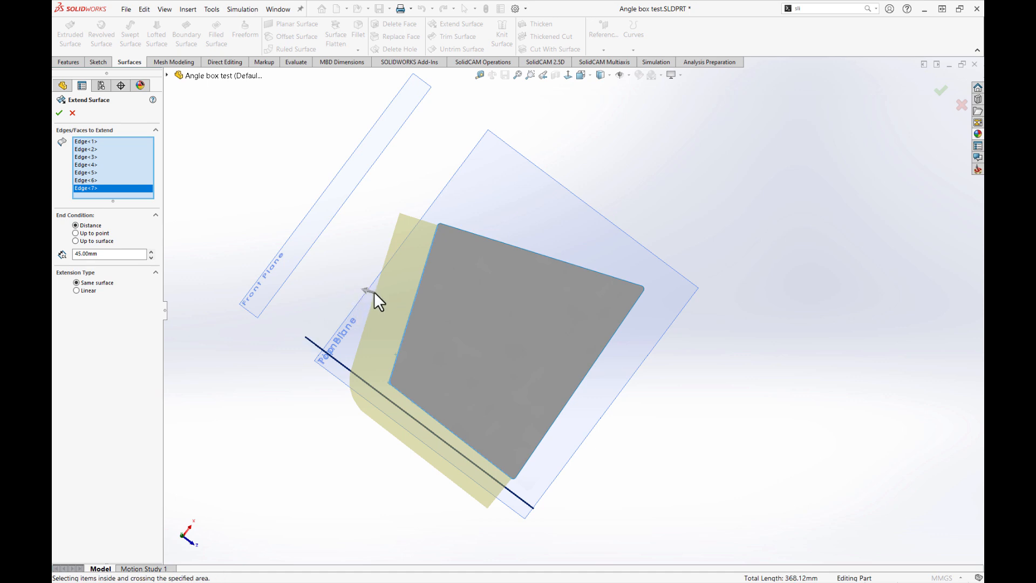
left_click(150, 251)
left_click(151, 251)
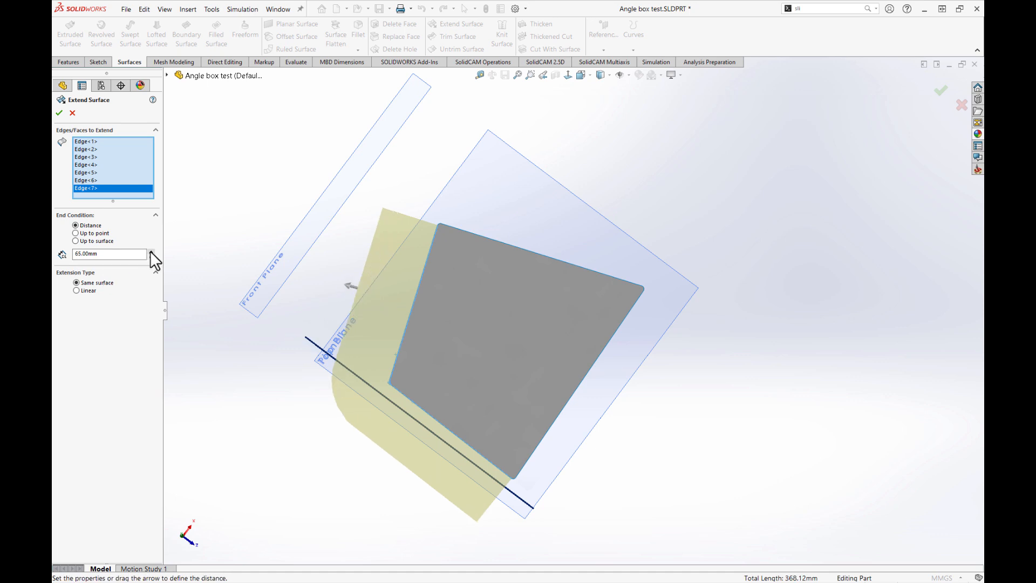
left_click(151, 251)
left_click(150, 251)
left_click(151, 251)
left_click(150, 251)
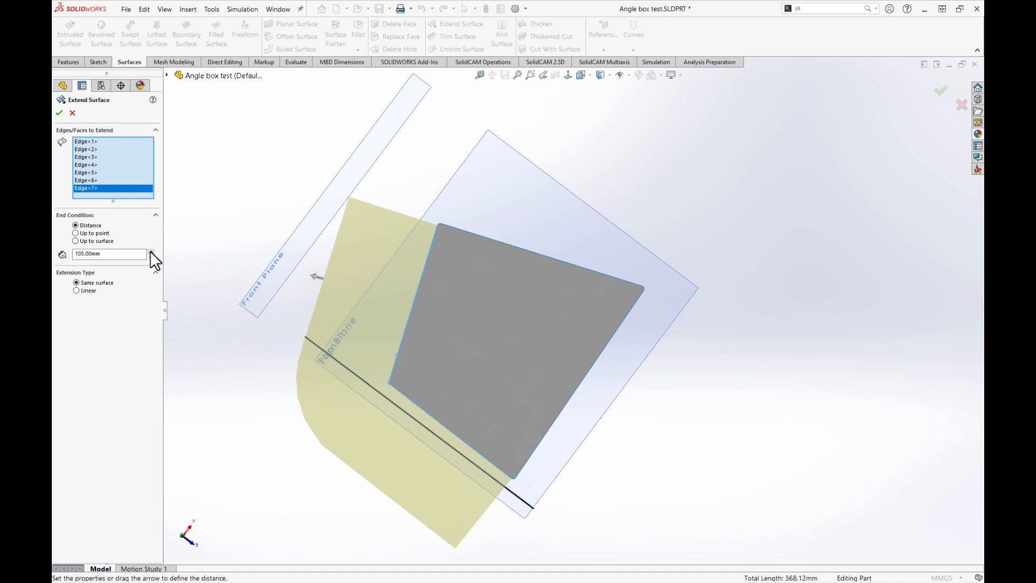
left_click(150, 250)
left_click(150, 251)
left_click(151, 251)
left_click(150, 251)
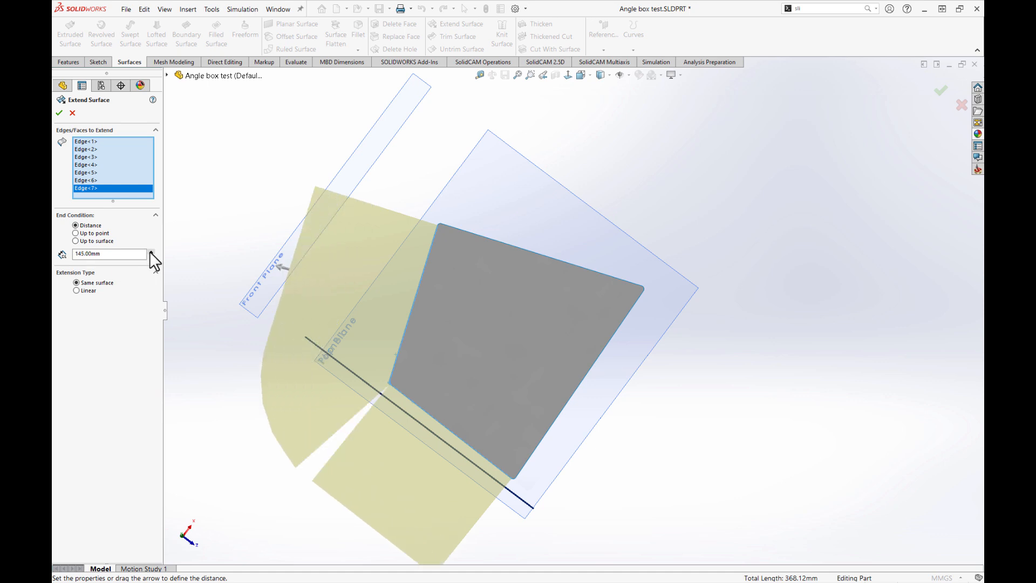
left_click(151, 251)
left_click(151, 251)
left_click(151, 251)
left_click(151, 251)
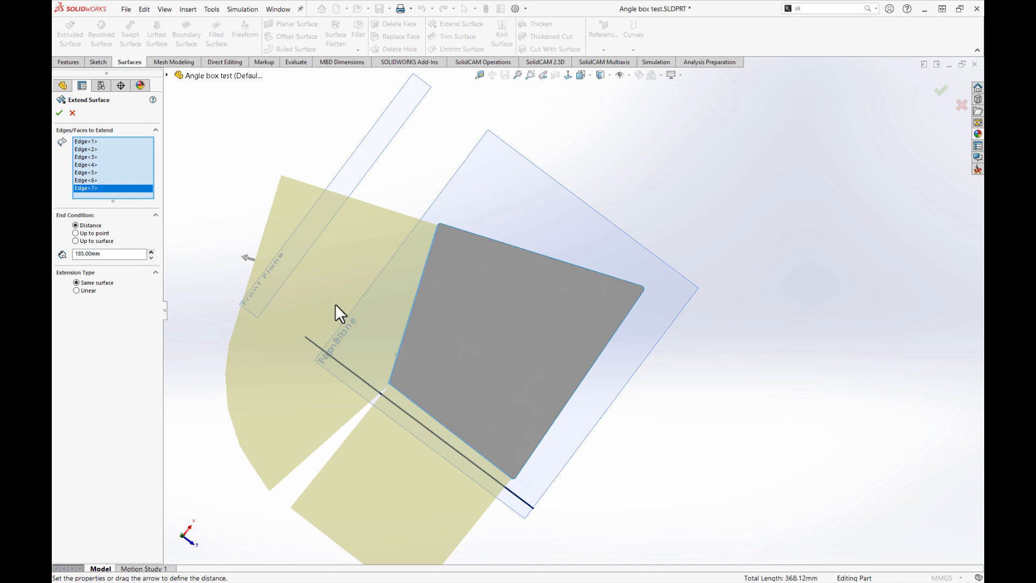
middle_click_drag(336, 305, 338, 272)
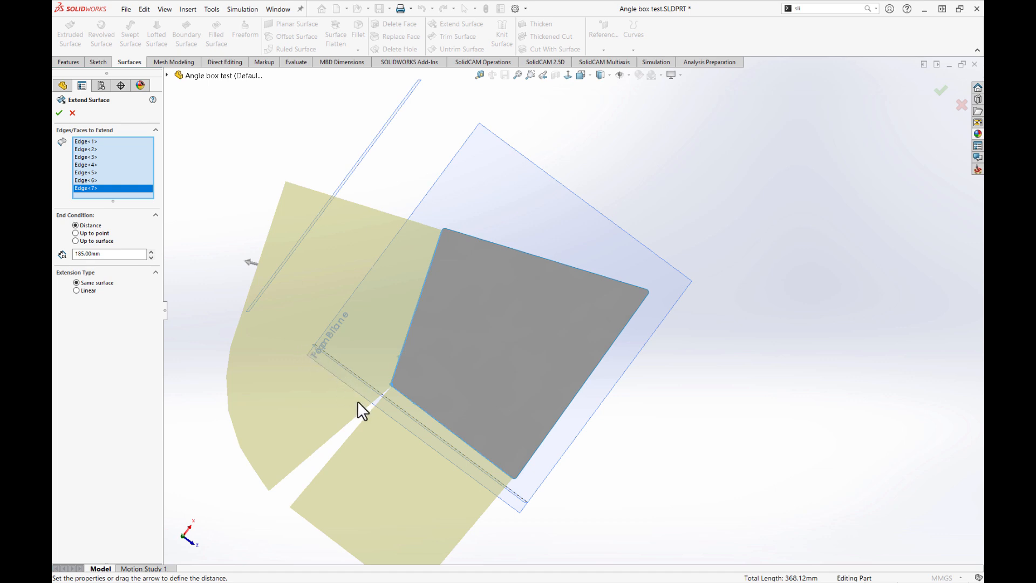
middle_click_drag(480, 484, 479, 327)
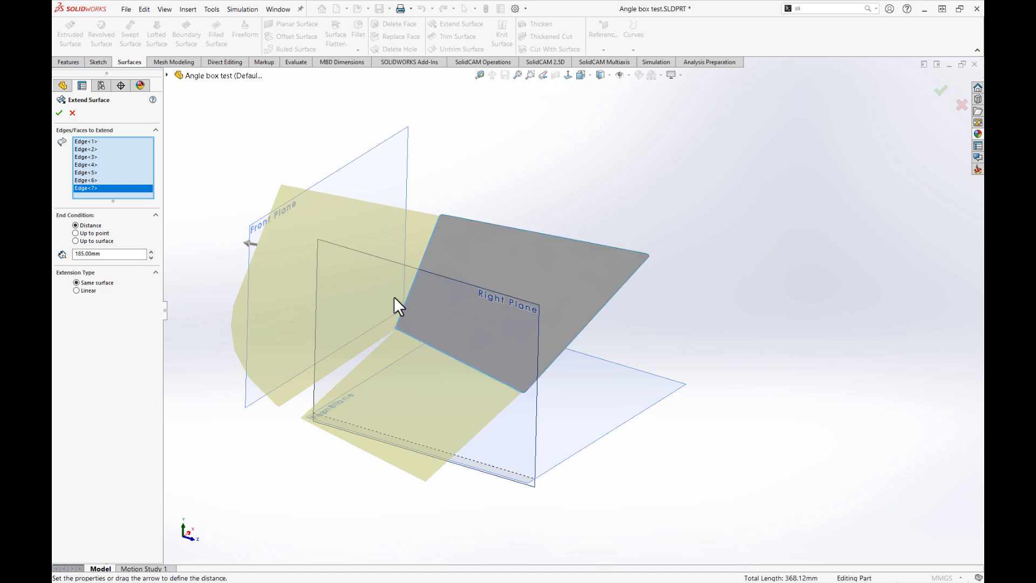
left_click(59, 113)
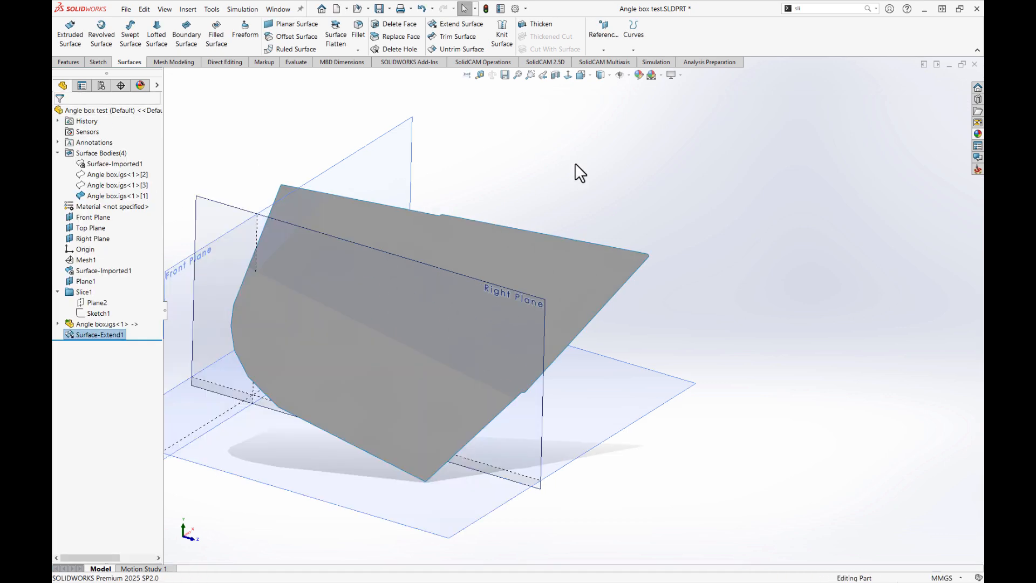
Trim the extended surface with the Front Plane as a standard trim, keeping the larger portion containing the original slanted face.
scroll(584, 229, "up", 3)
middle_click_drag(583, 230, 519, 268)
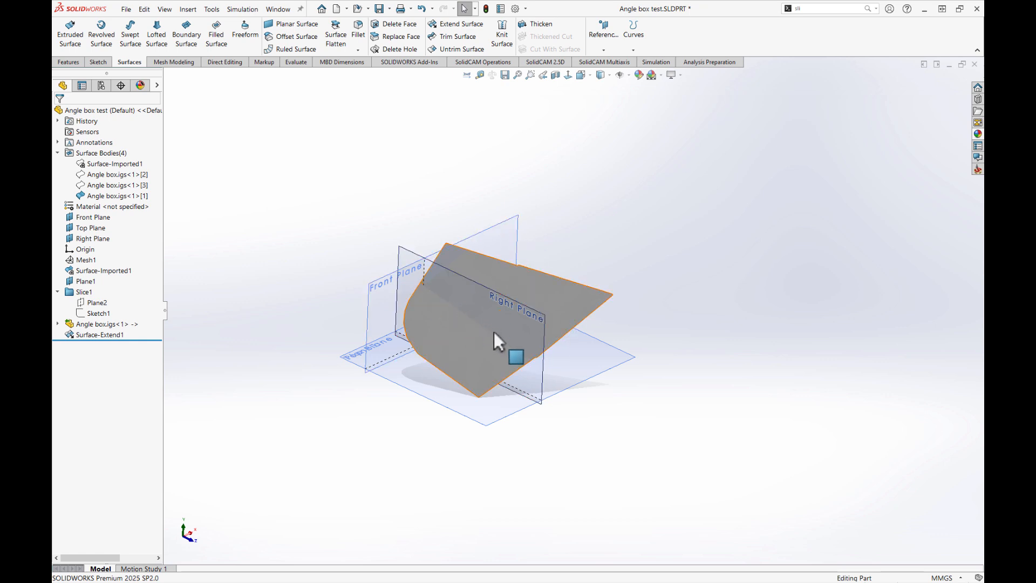
middle_click_drag(468, 328, 425, 296)
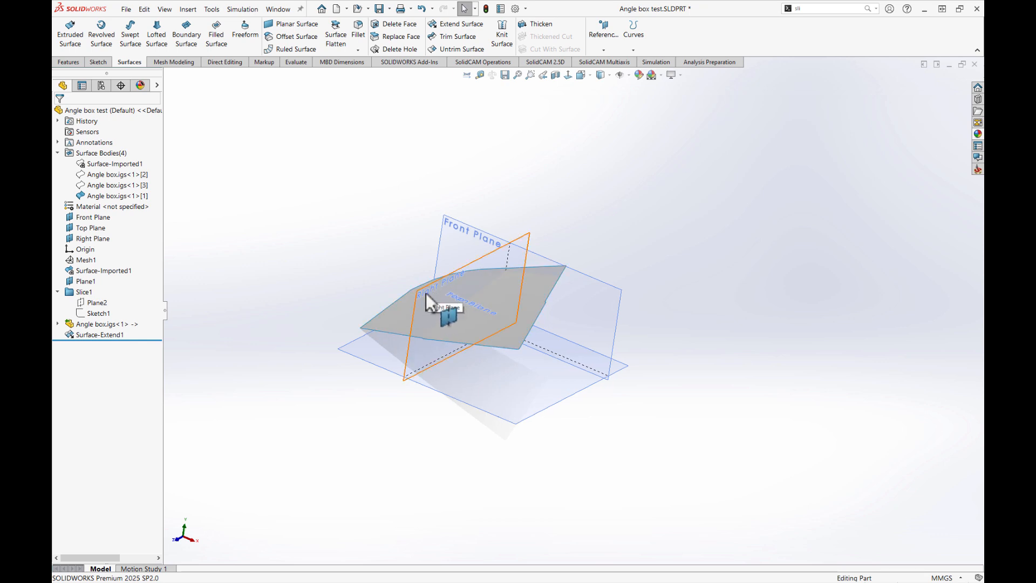
middle_click_drag(551, 328, 545, 293)
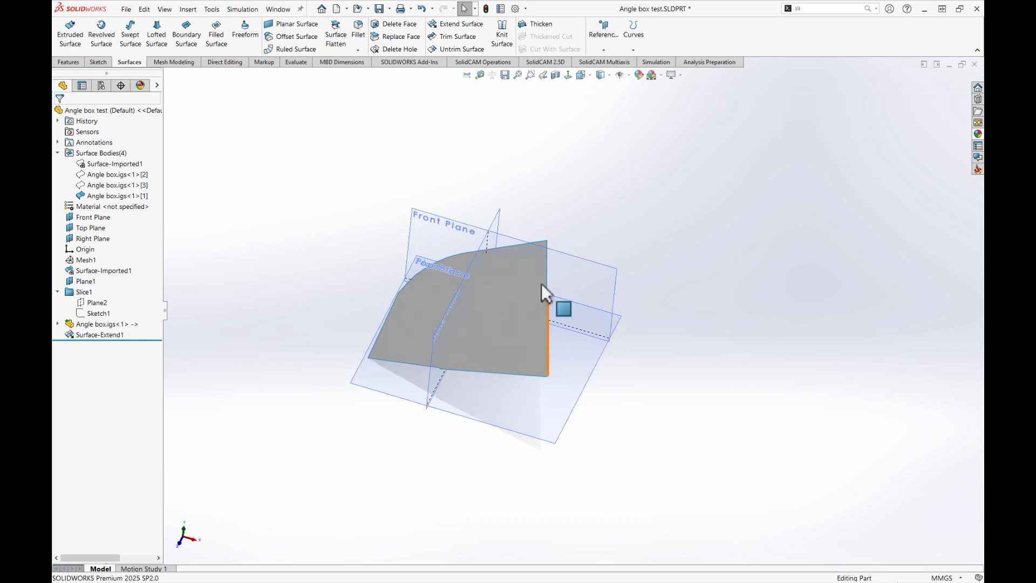
left_click(459, 36)
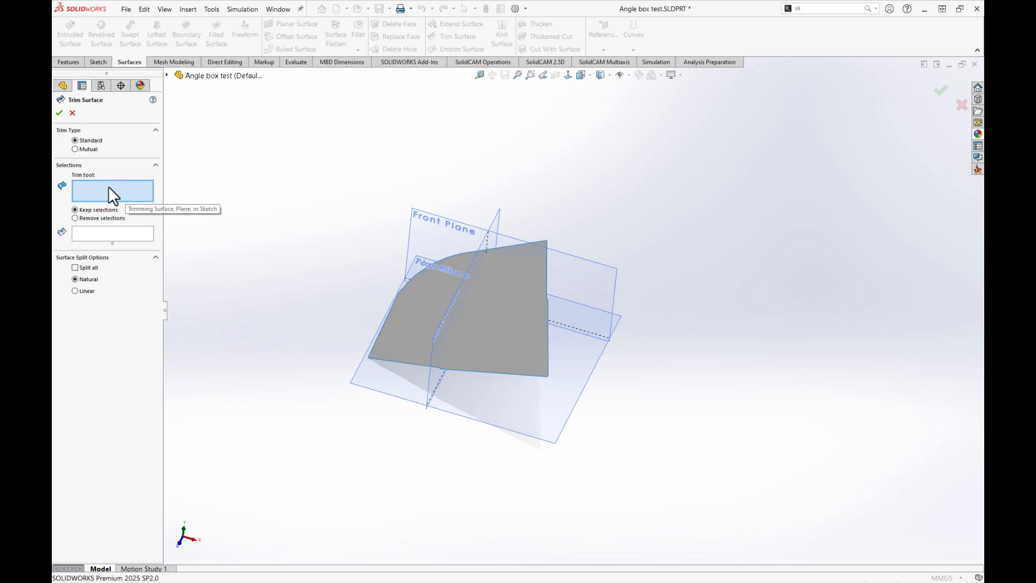
left_click(458, 236)
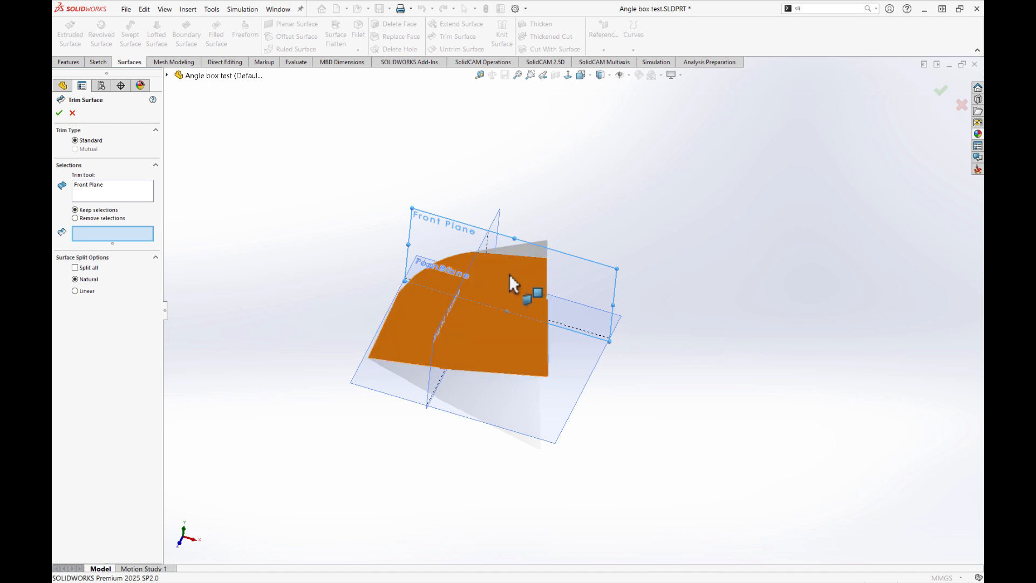
left_click(497, 301)
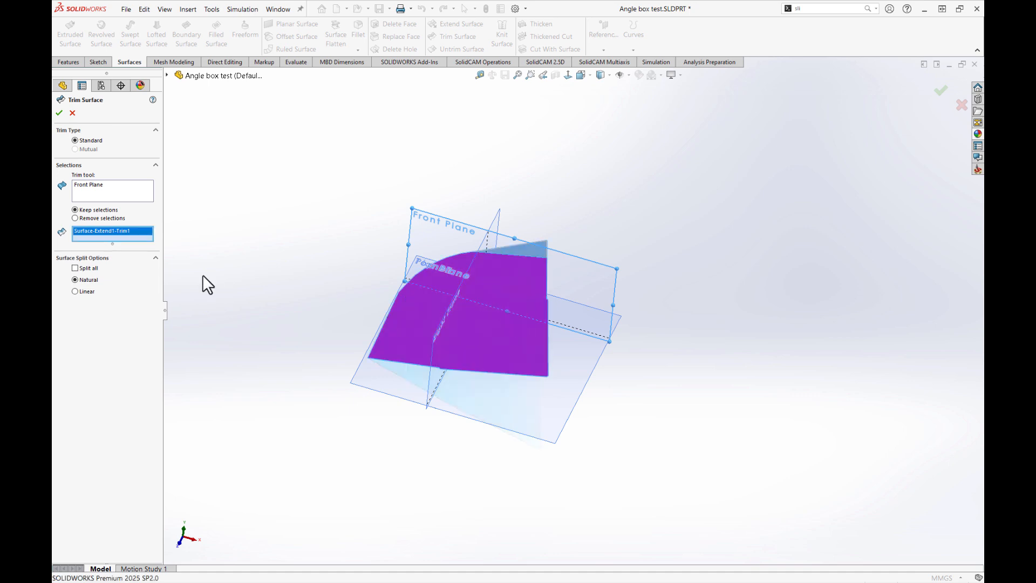
left_click(60, 112)
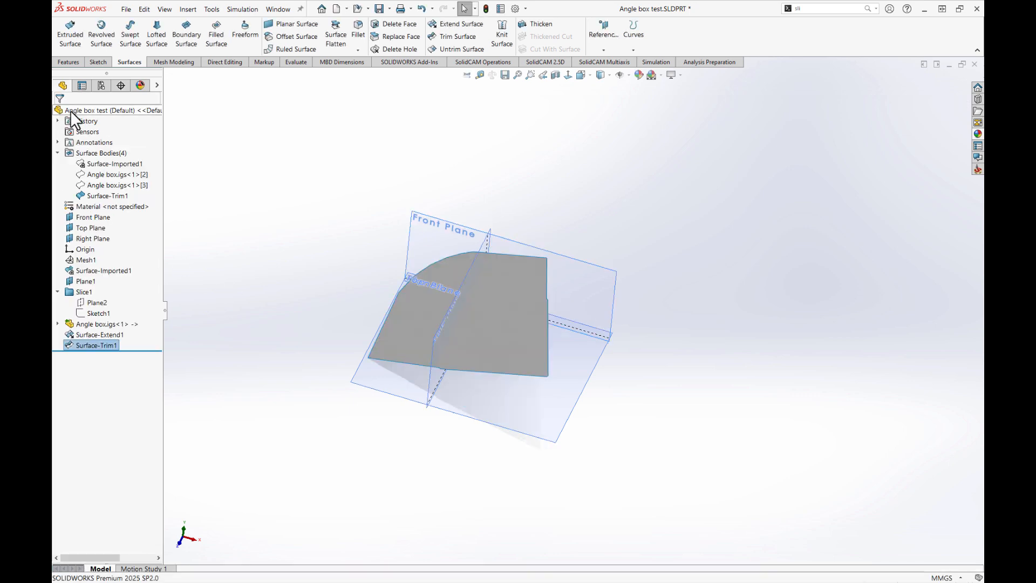
middle_click_drag(520, 270, 515, 376)
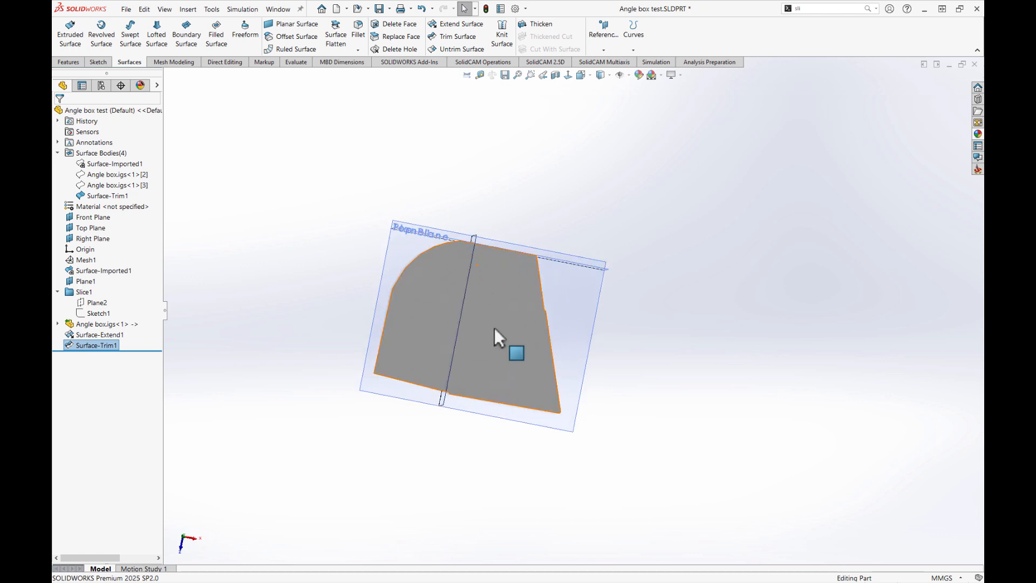
middle_click_drag(521, 276, 468, 360)
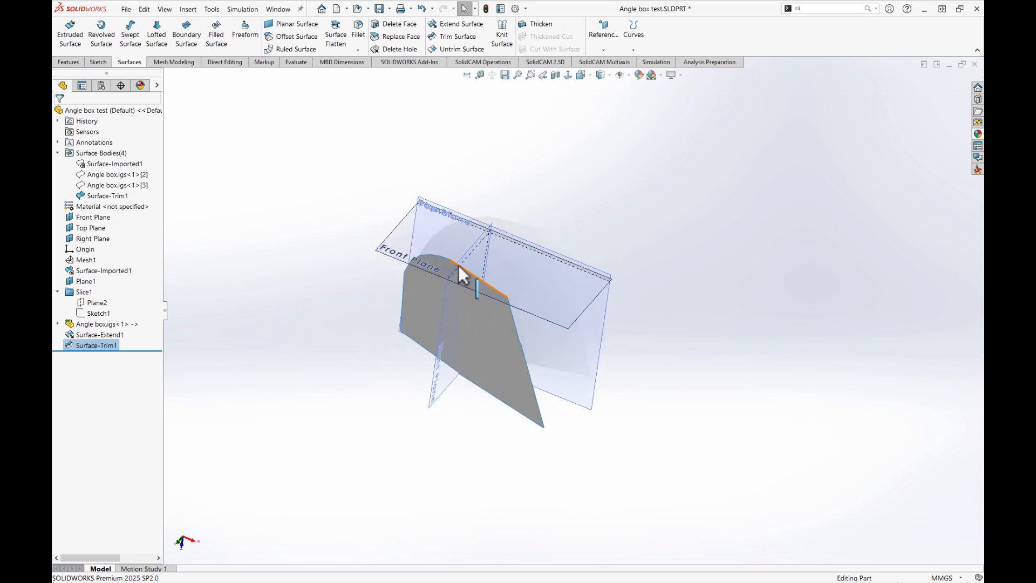
Trim the slanted surface with the Right Plane as a standard trim, keeping the portion containing the original slanted face.
middle_click_drag(493, 322, 454, 274)
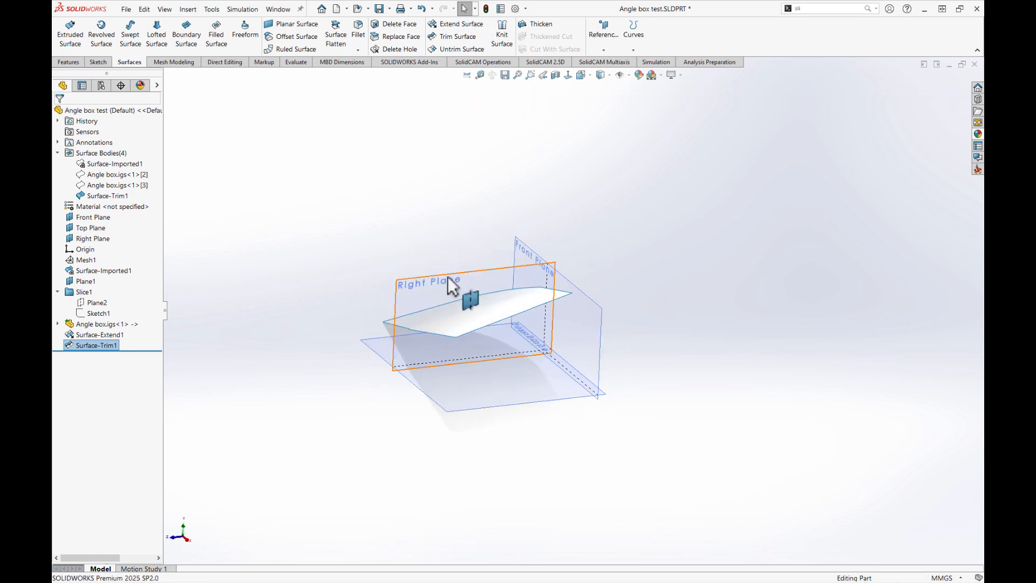
left_click(461, 35)
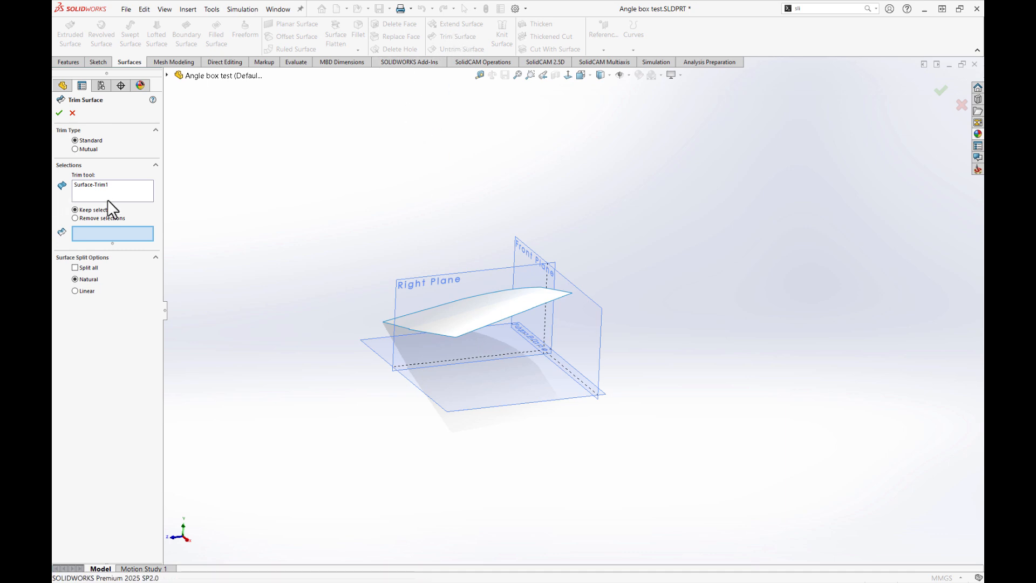
right_click(105, 184)
left_click(141, 189)
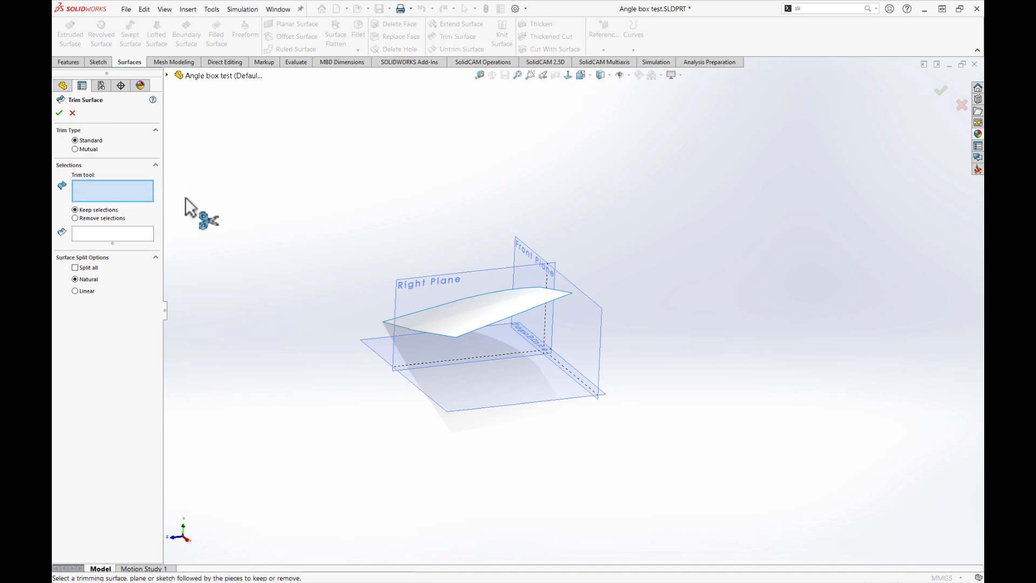
left_click(460, 281)
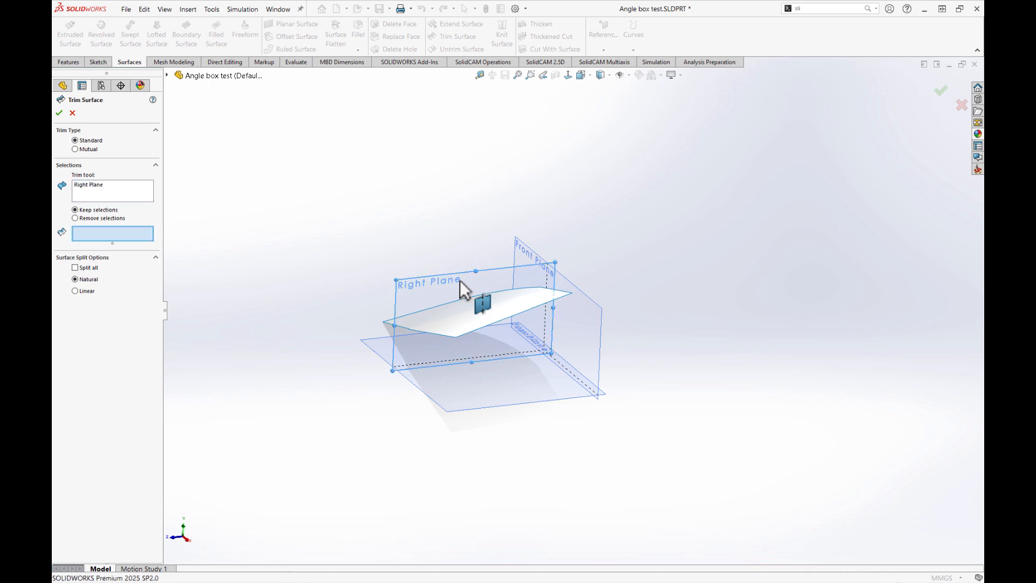
middle_click_drag(426, 249, 457, 315)
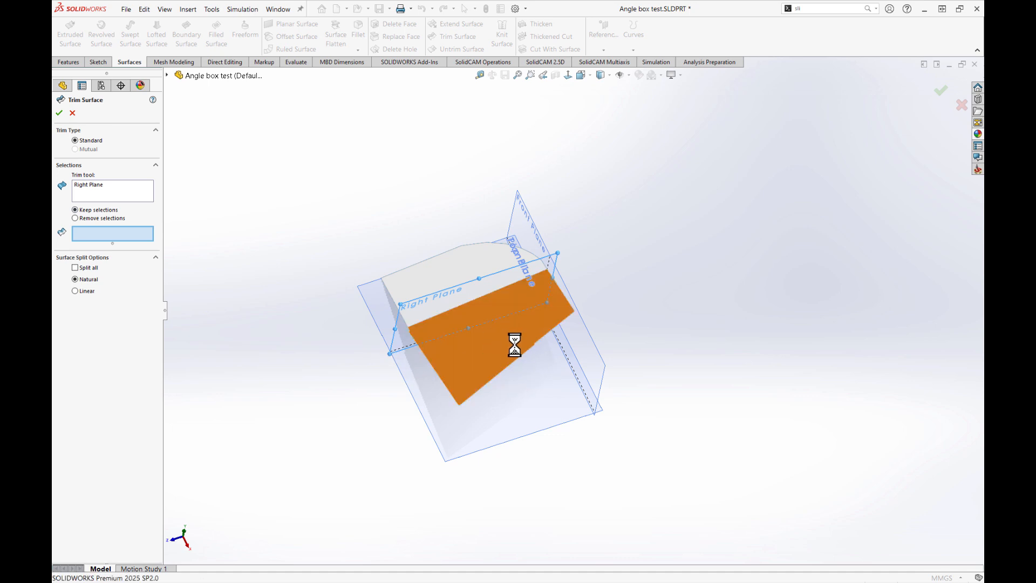
left_click(509, 341)
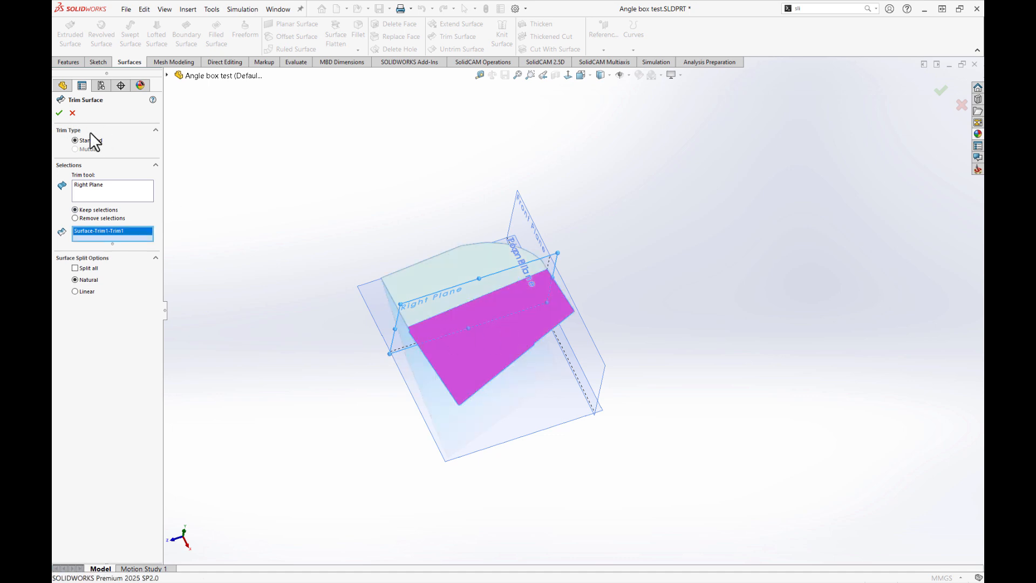
left_click(60, 113)
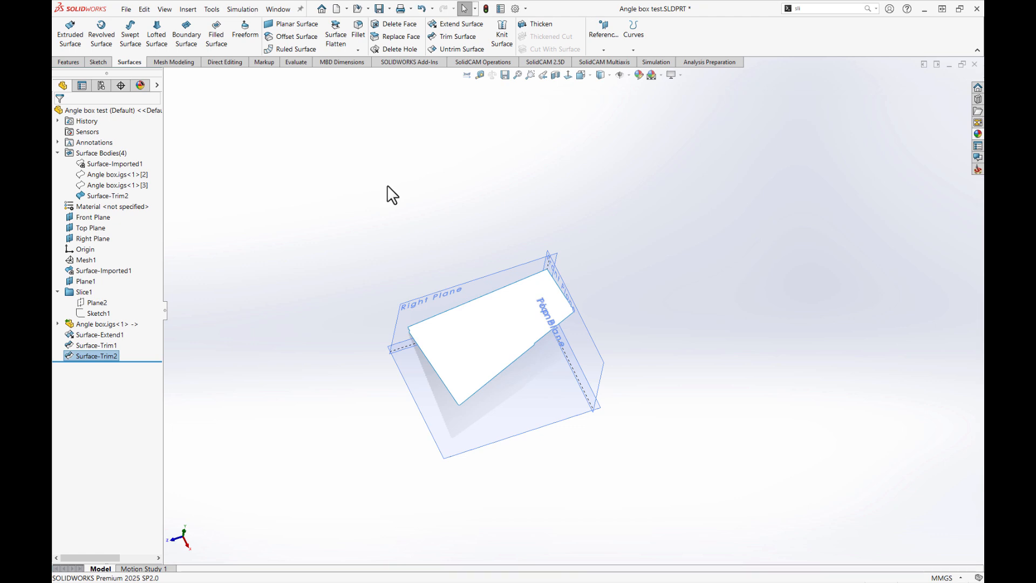
Examine the trimmed surface from several sides, especially its corner where the Front Plane and Right Plane meet.
middle_click_drag(391, 194, 527, 281)
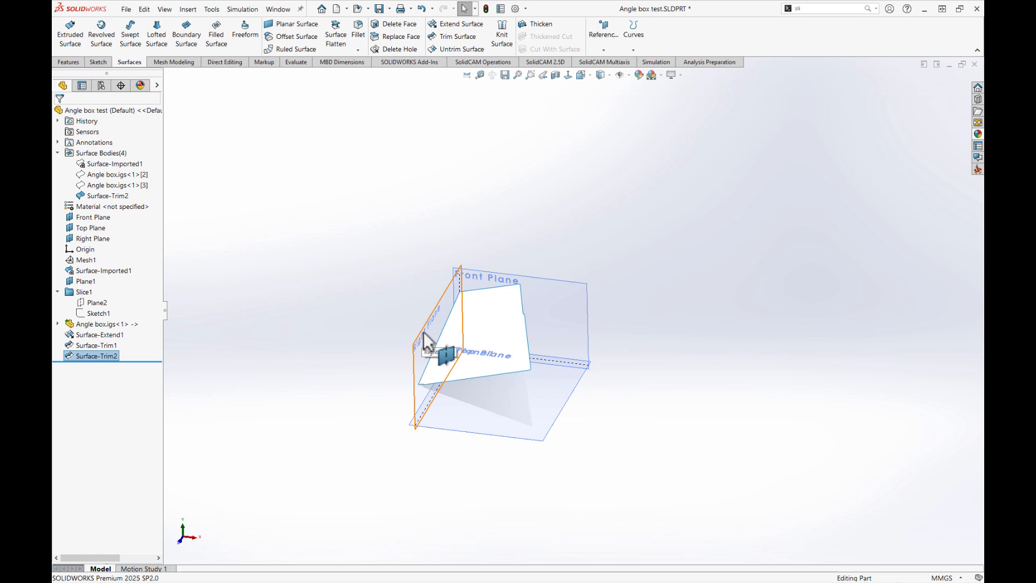
middle_click_drag(435, 377, 540, 351)
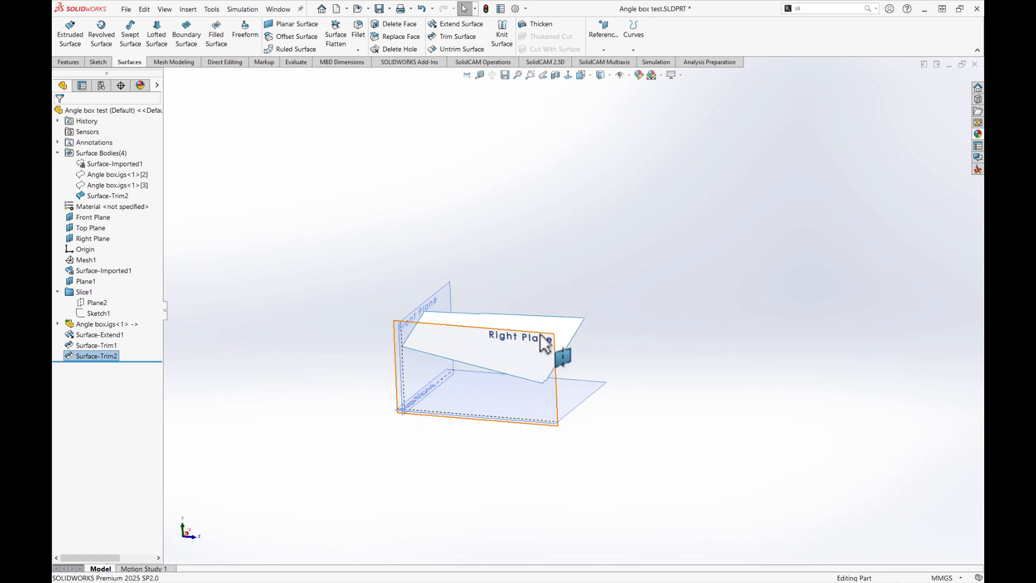
scroll(426, 343, "down", 6)
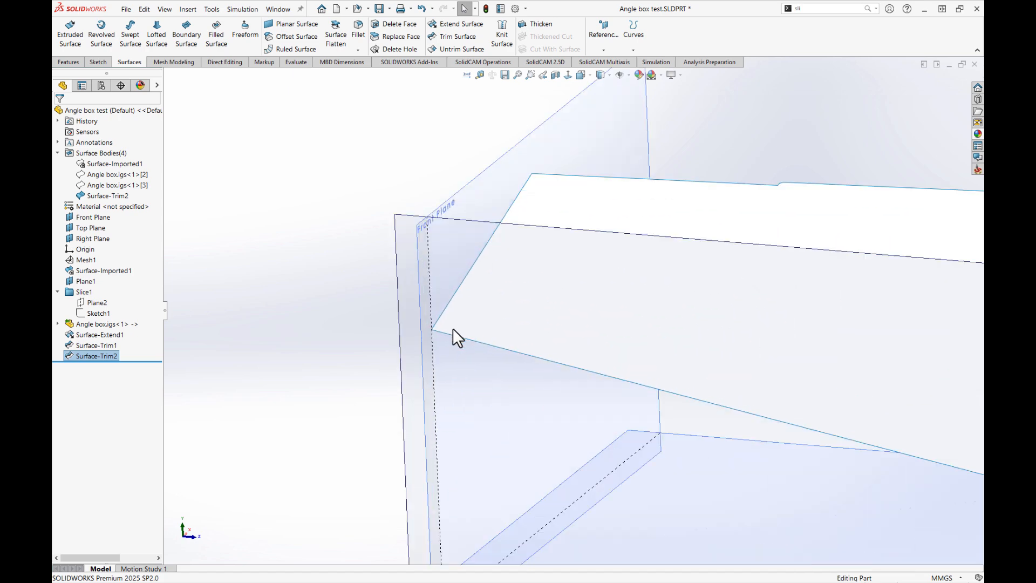
middle_click_drag(471, 311, 475, 345)
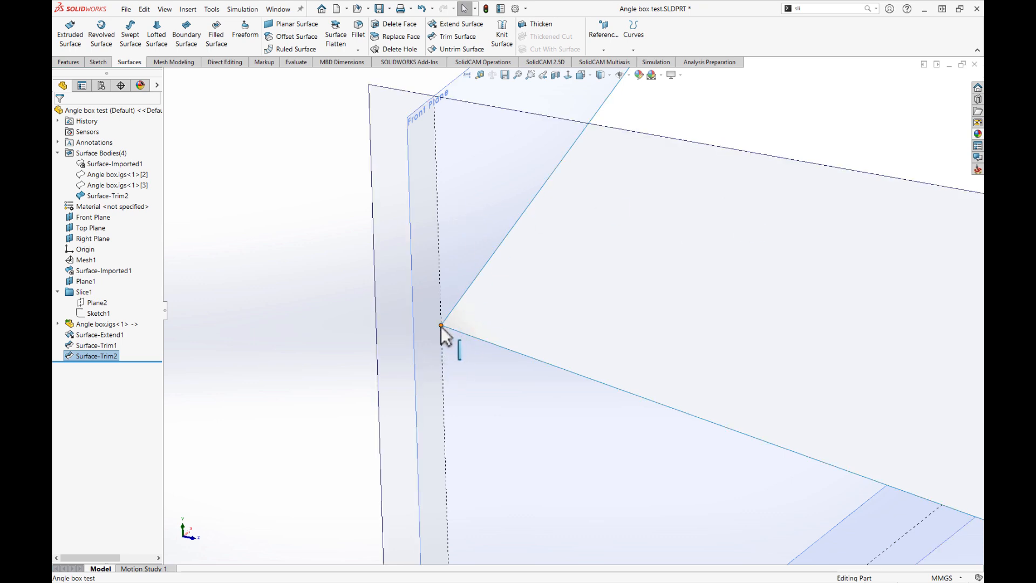
scroll(575, 313, "up", 3)
scroll(696, 472, "up", 5)
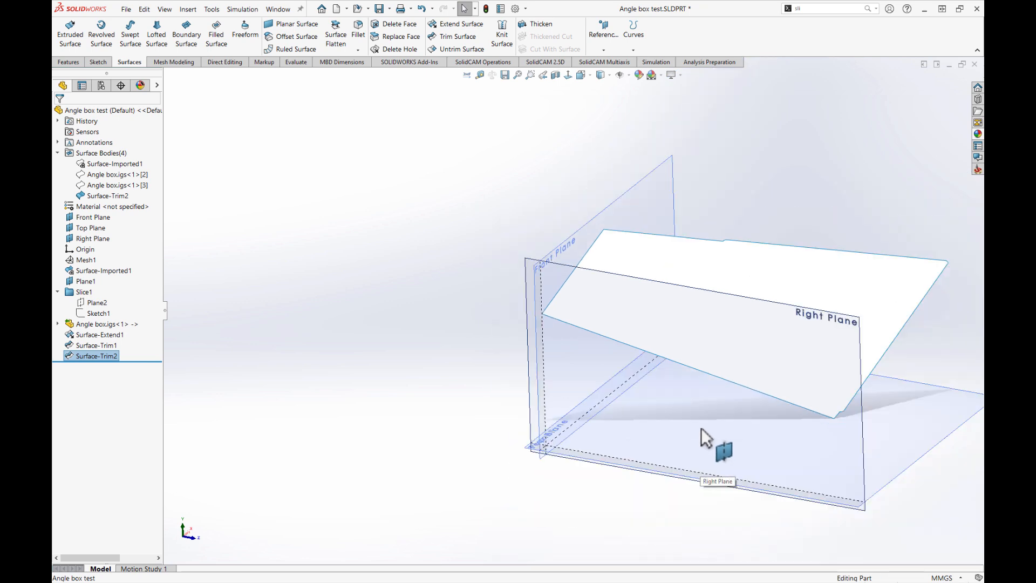
scroll(733, 387, "down", 3)
middle_click_drag(415, 270, 481, 264)
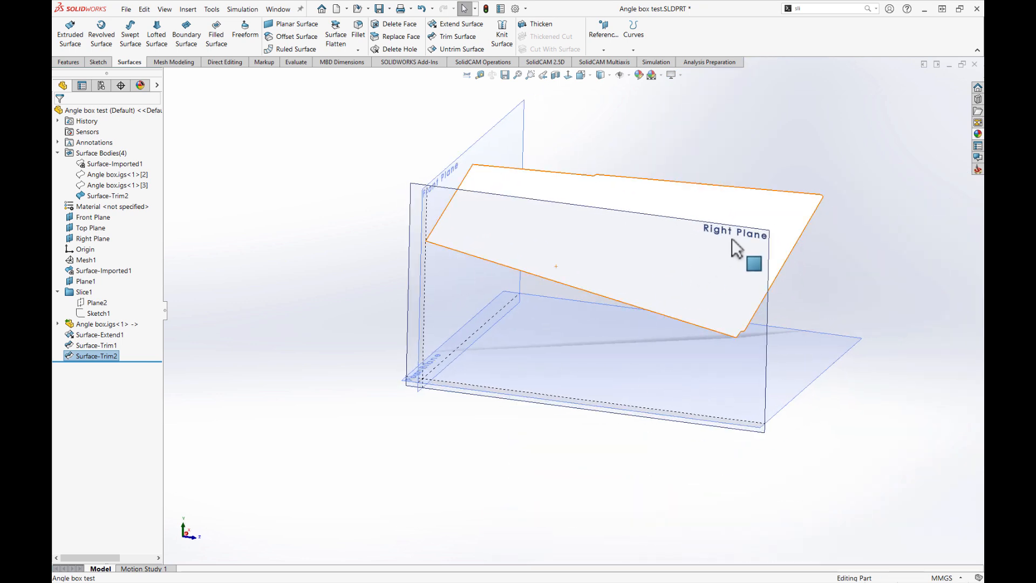
left_click(728, 234)
key("Escape")
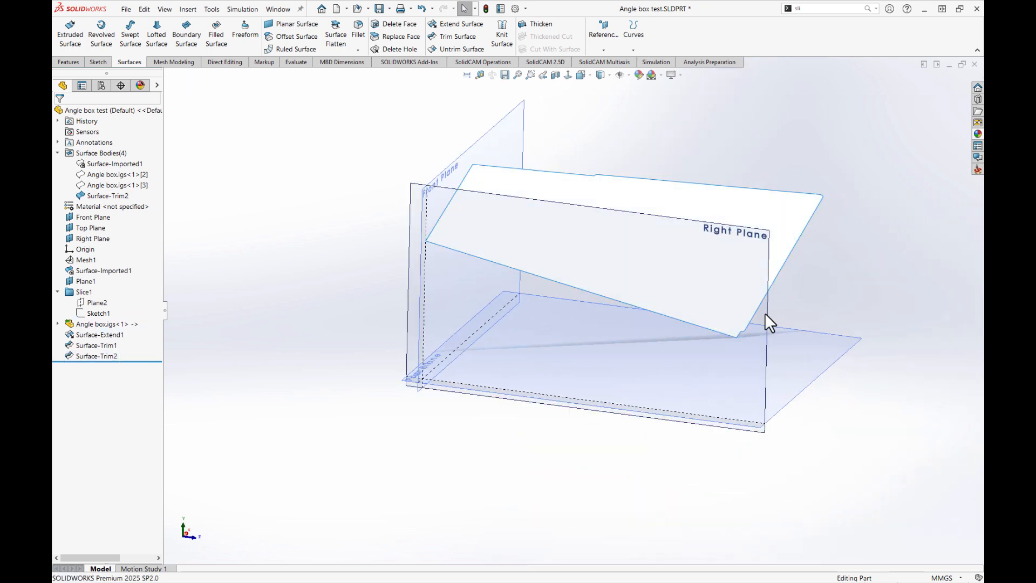
Start a sketch on the Right Plane and draw a line about 238 mm long from the surface's corner along its lower slanted edge.
left_click(764, 316)
left_click(811, 286)
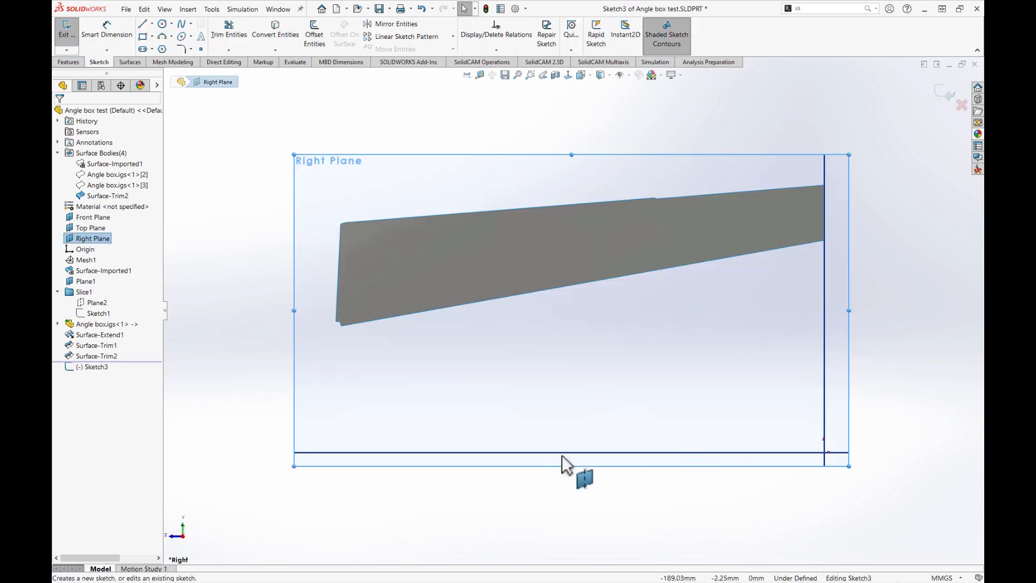
mouse_move(599, 453)
middle_mouse_down()
mouse_move(604, 432)
mouse_move(671, 525)
mouse_move(659, 428)
mouse_move(782, 430)
mouse_move(786, 476)
mouse_move(807, 432)
mouse_move(777, 468)
mouse_move(783, 459)
middle_mouse_up()
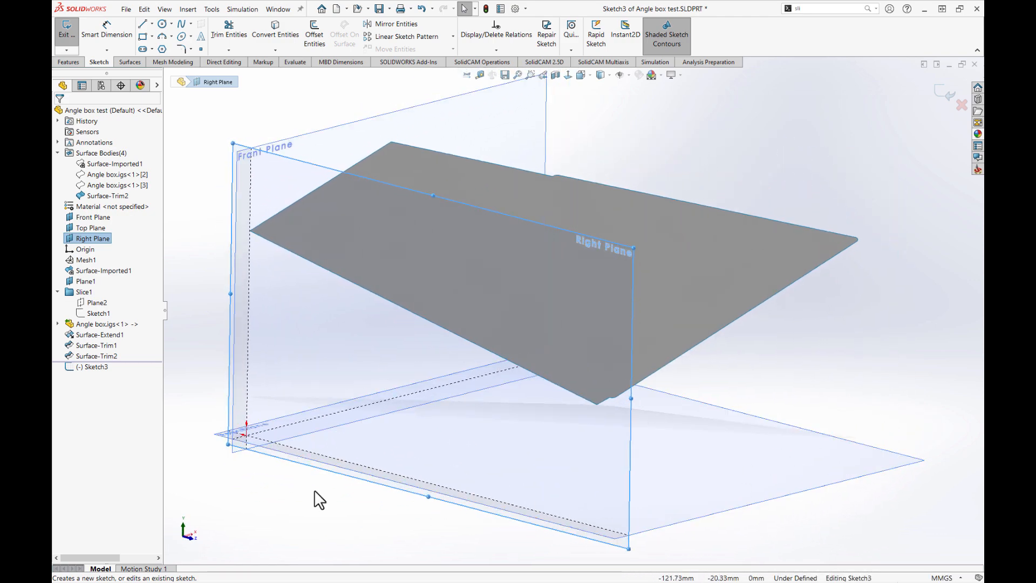
middle_click_drag(461, 412, 458, 416)
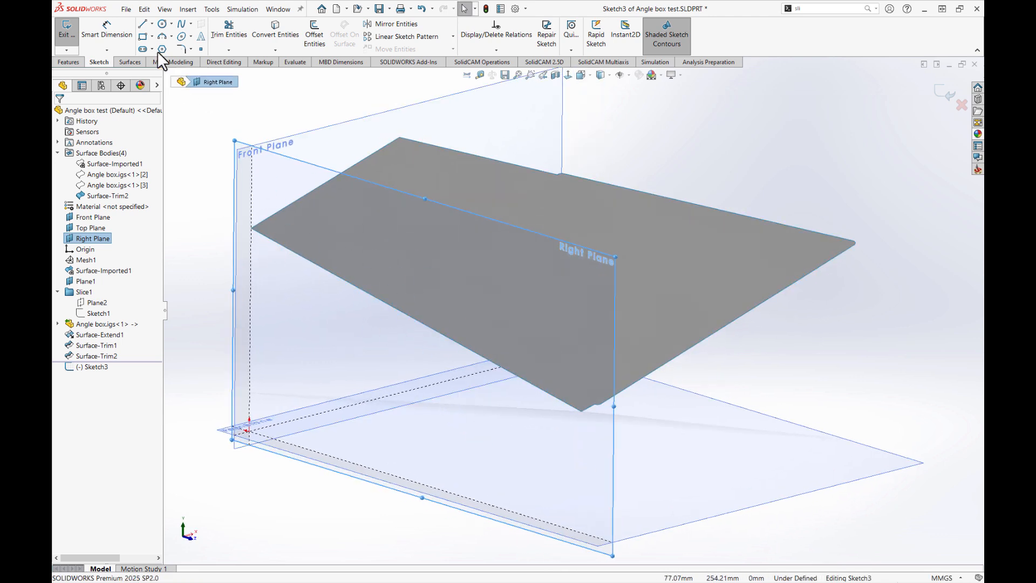
left_click(145, 24)
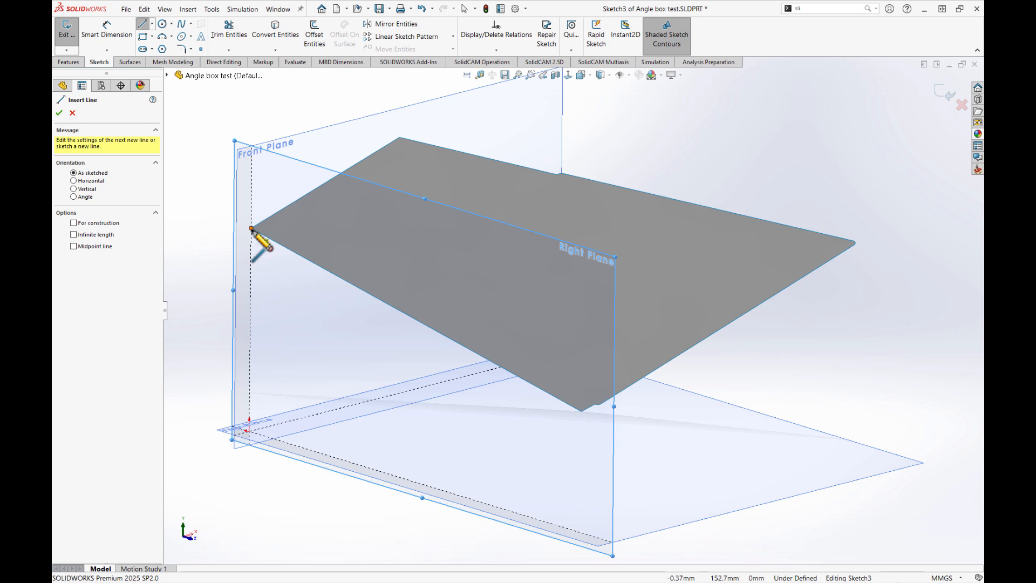
left_click(252, 229)
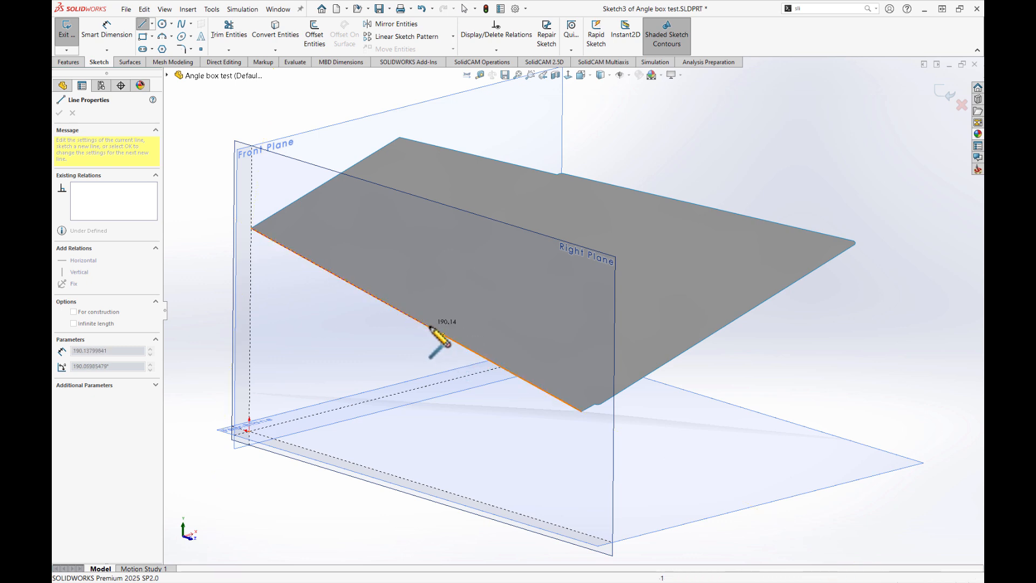
left_click(473, 351)
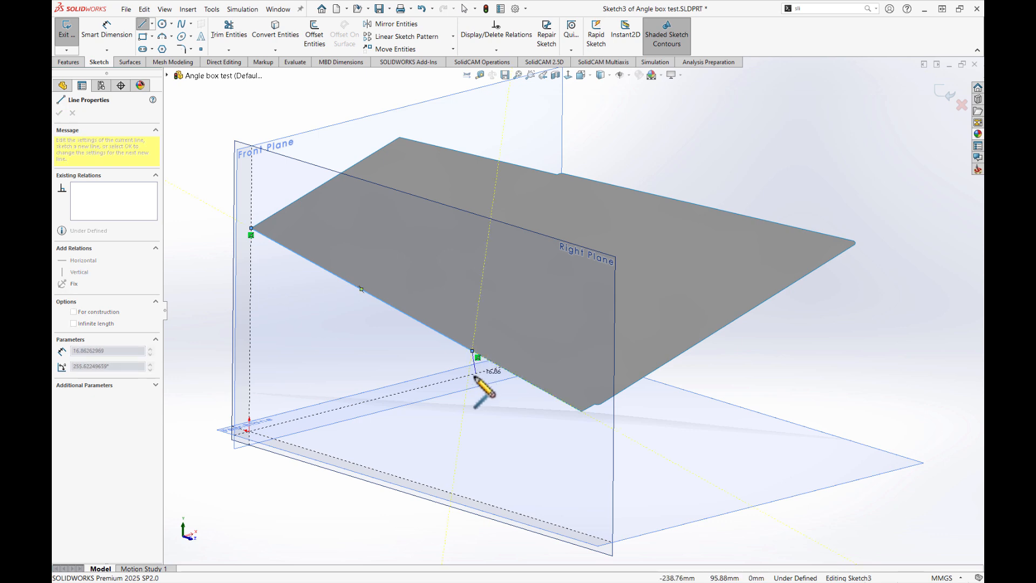
key("Escape")
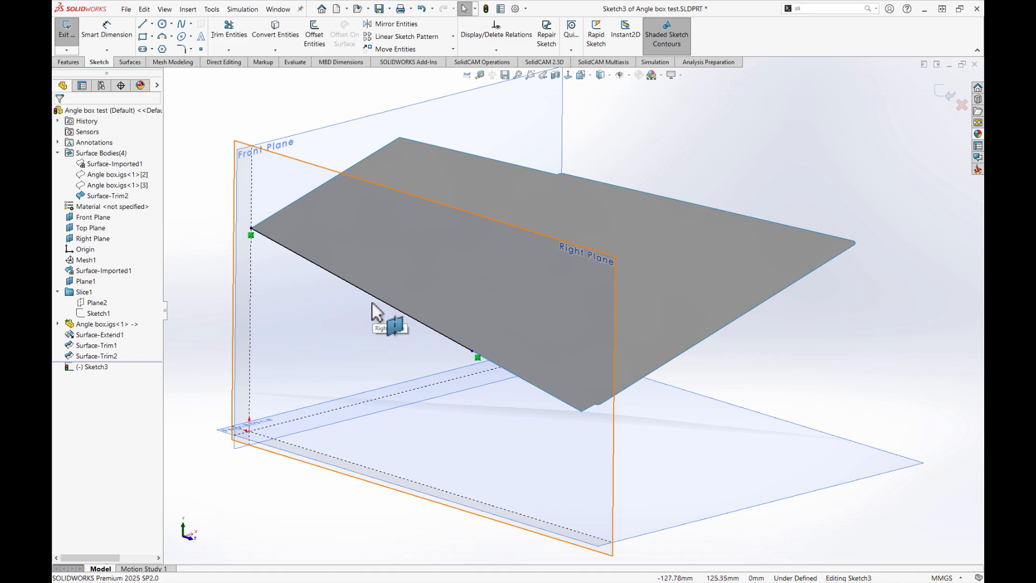
Delete the relations at both endpoints of the sketch line that tie it to the slanted surface.
middle_click_drag(395, 329, 484, 326)
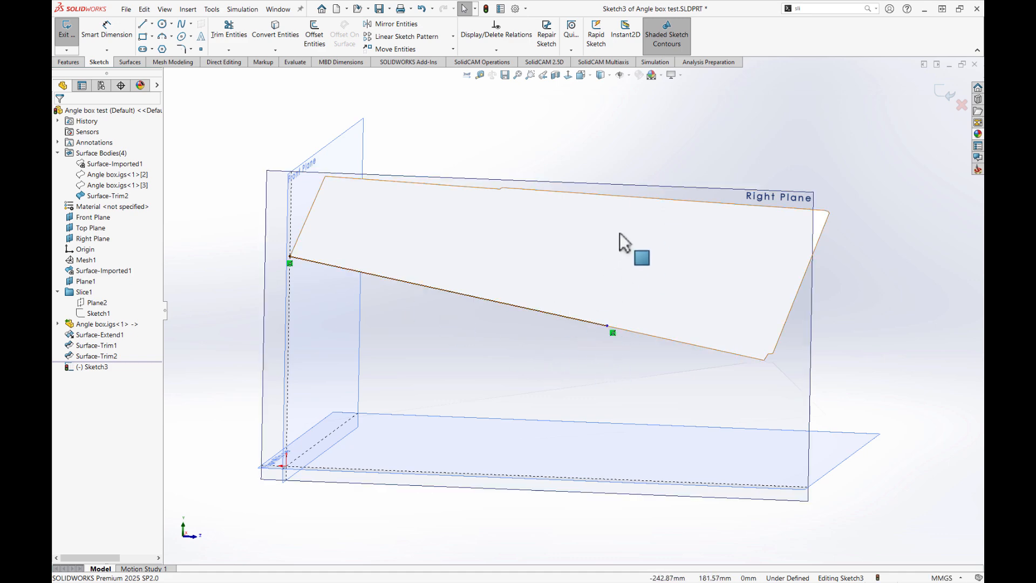
middle_click_drag(400, 370, 480, 294)
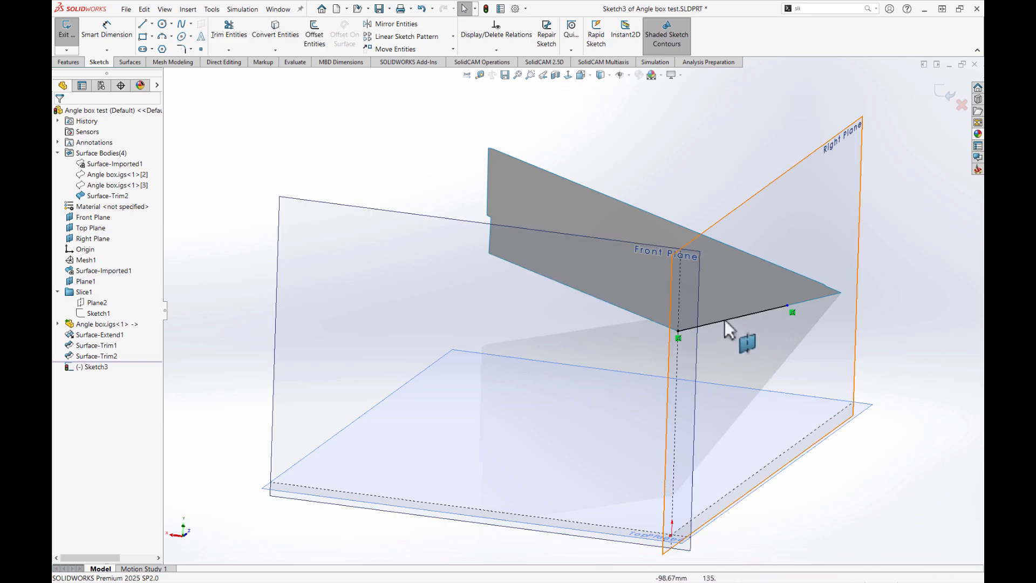
mouse_move(745, 462)
middle_mouse_down()
mouse_move(694, 412)
mouse_move(694, 423)
mouse_move(623, 264)
middle_mouse_up()
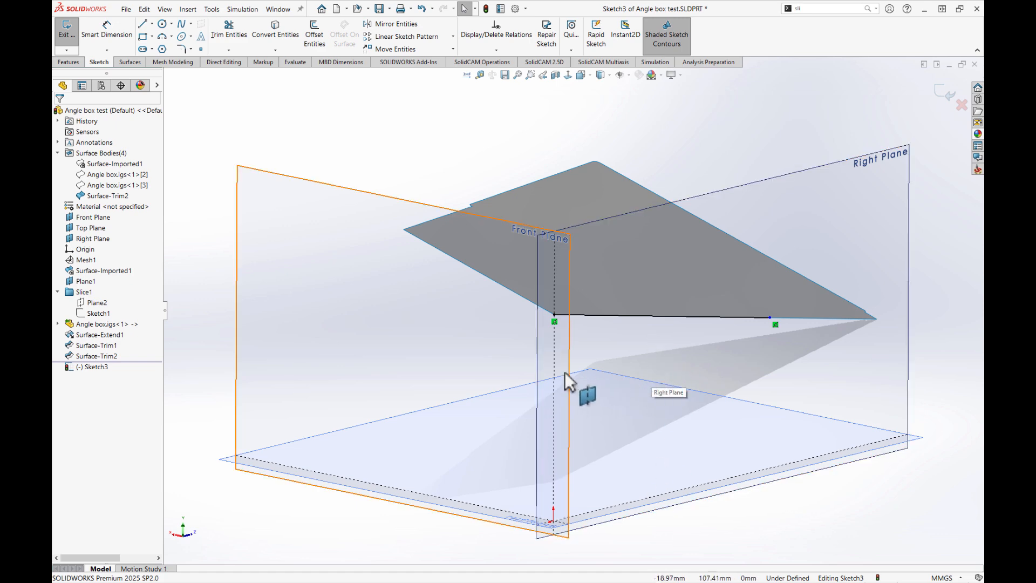
mouse_move(632, 419)
middle_mouse_down()
mouse_move(608, 394)
mouse_move(667, 229)
middle_mouse_up()
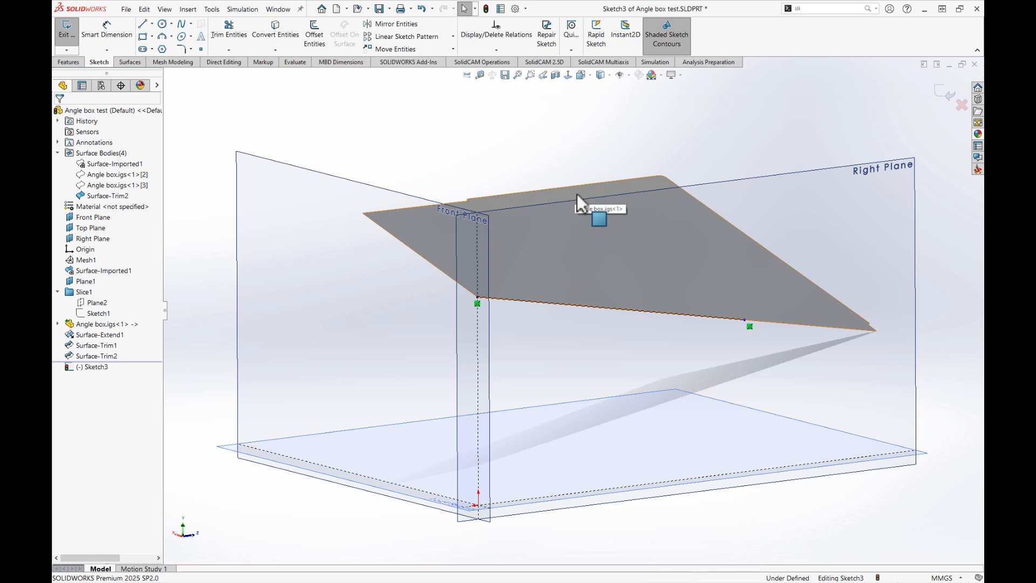
left_click(477, 303)
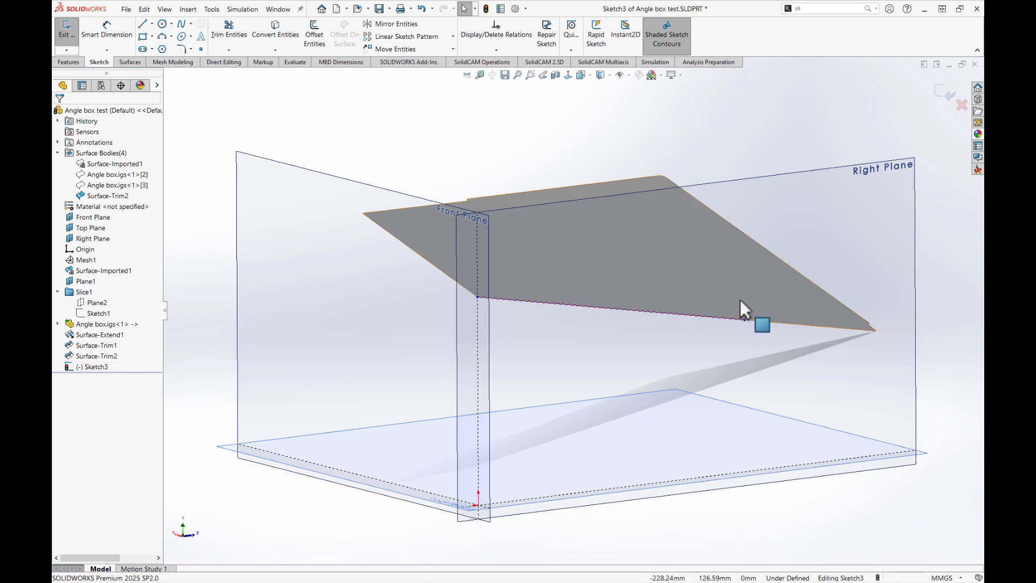
double_click(746, 318)
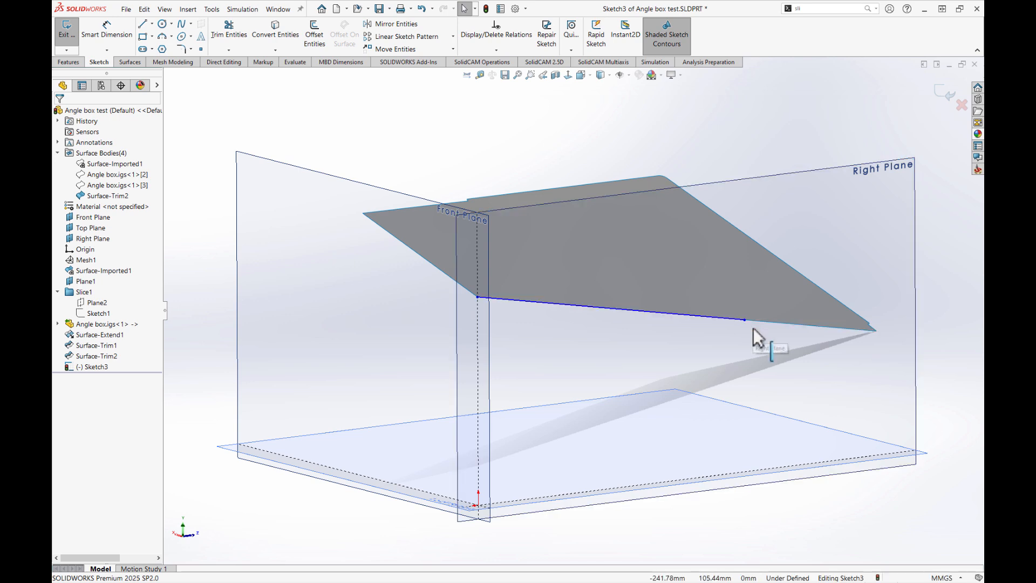
Dimension the height of the line's endpoint at the Front Plane above the Top Plane, accepting the proposed value.
left_click(108, 31)
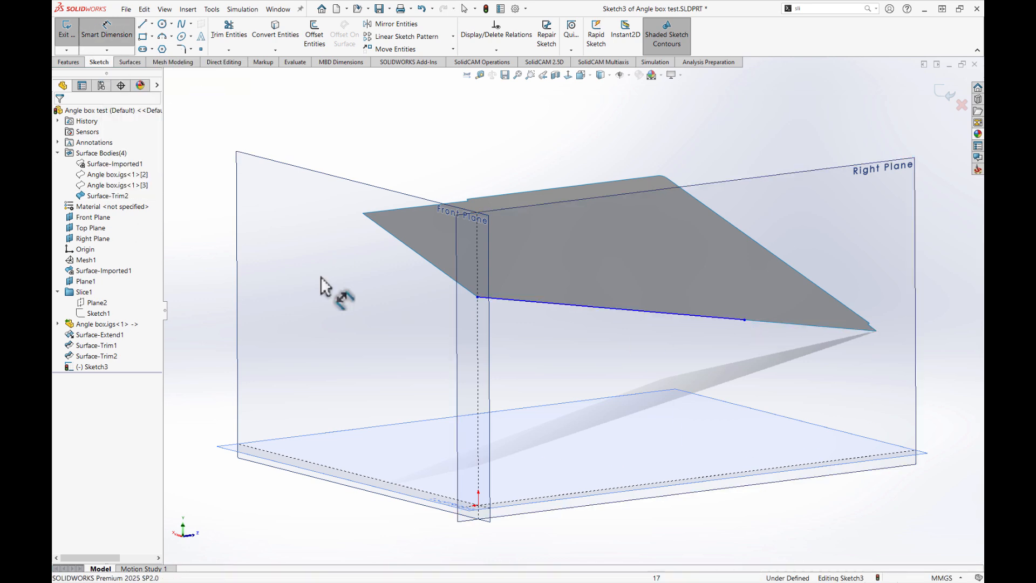
left_click(518, 506)
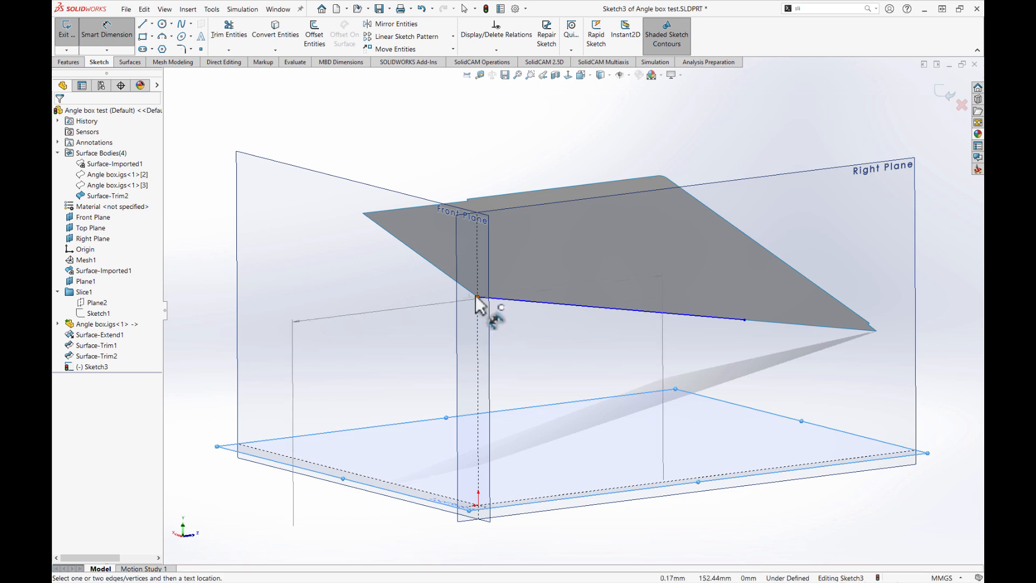
left_click(478, 298)
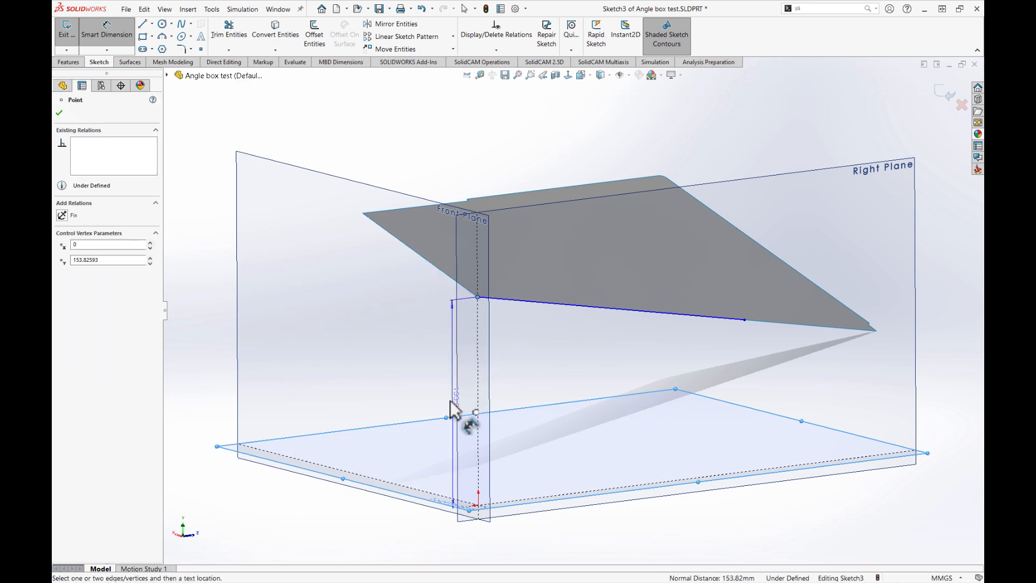
left_click(426, 408)
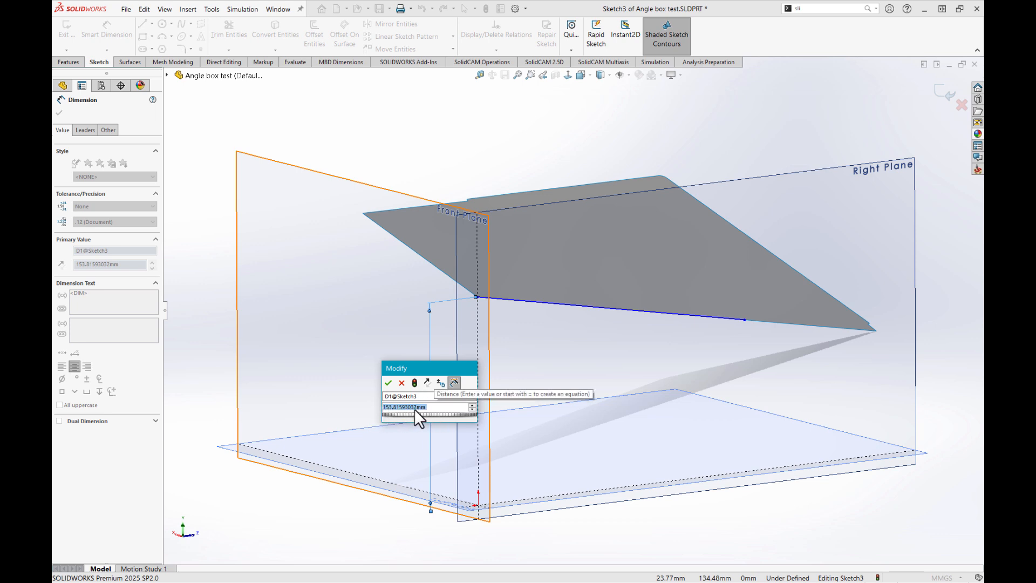
left_click(388, 382)
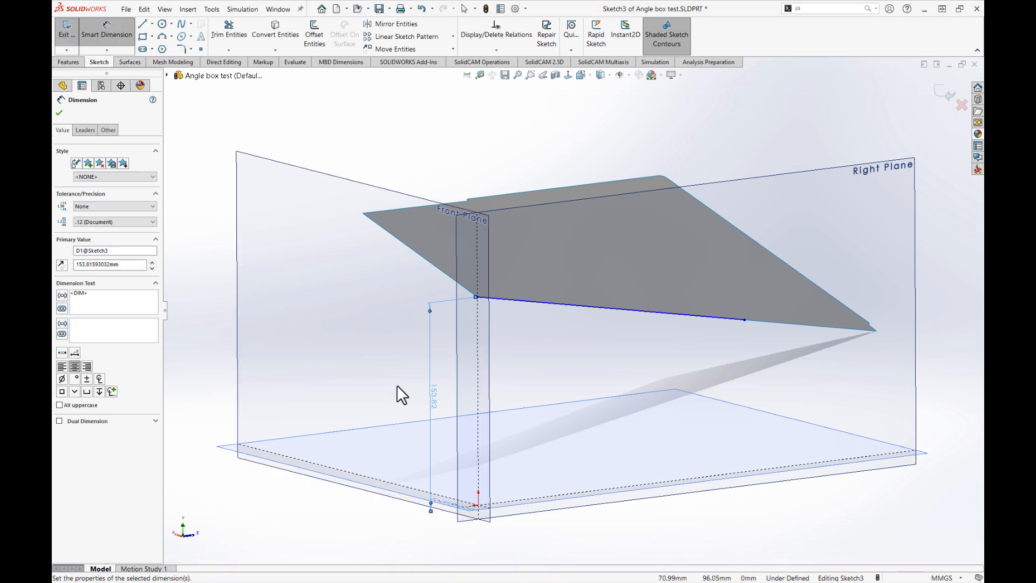
Dimension the angle between the sketch line and the horizontal base plane, accepting the proposed value.
left_click(555, 302)
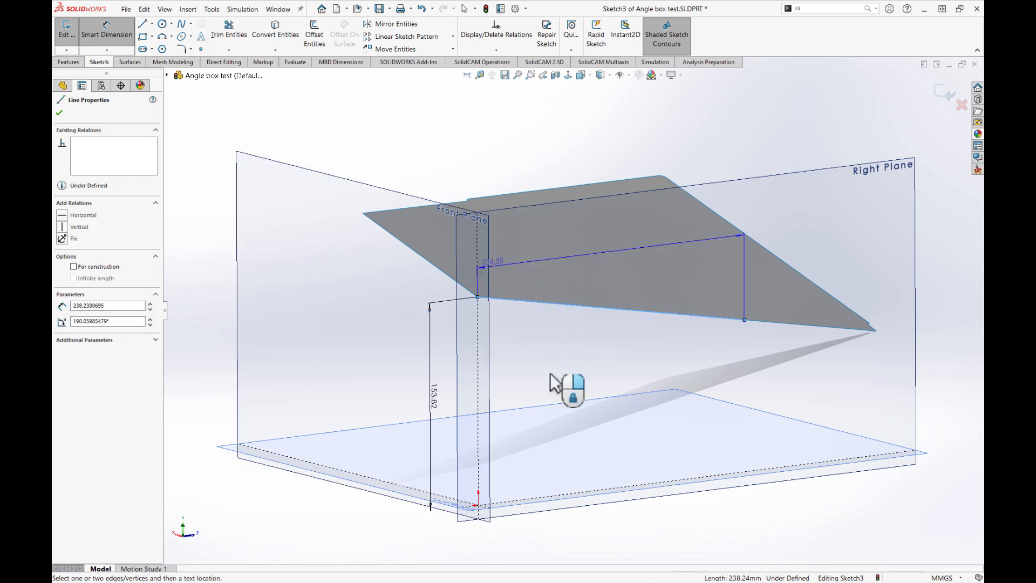
left_click(611, 494)
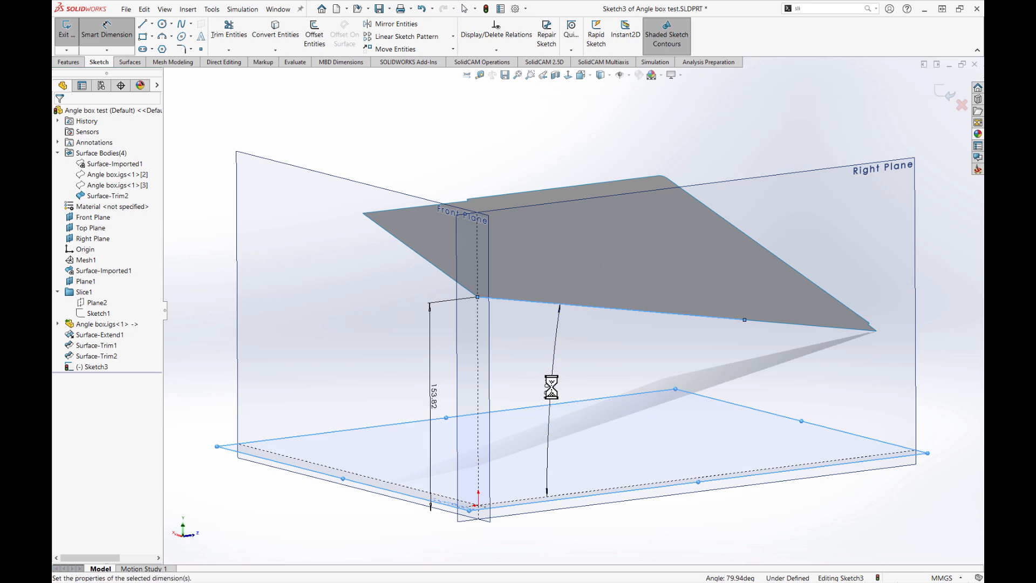
left_click(551, 384)
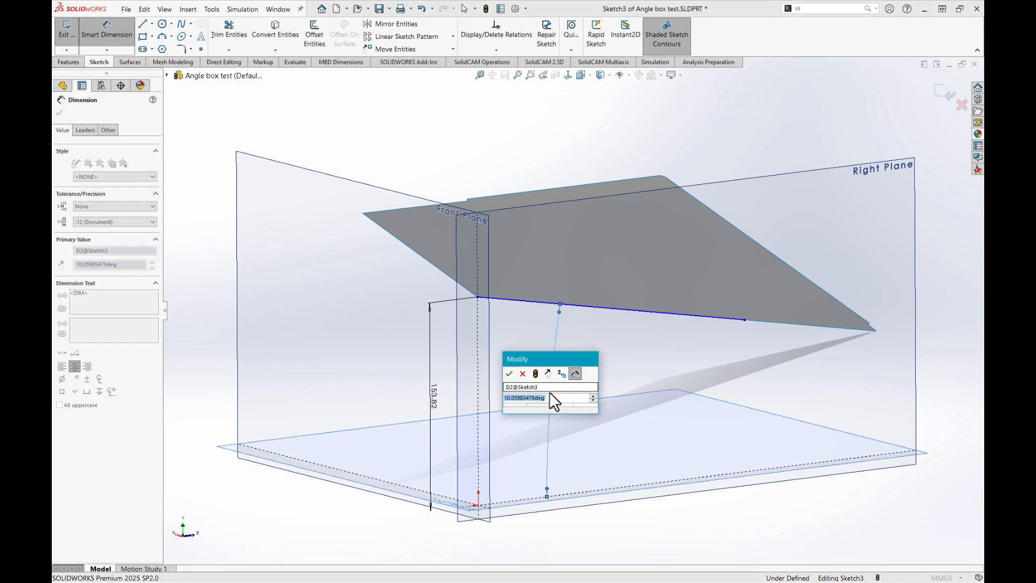
left_click(508, 374)
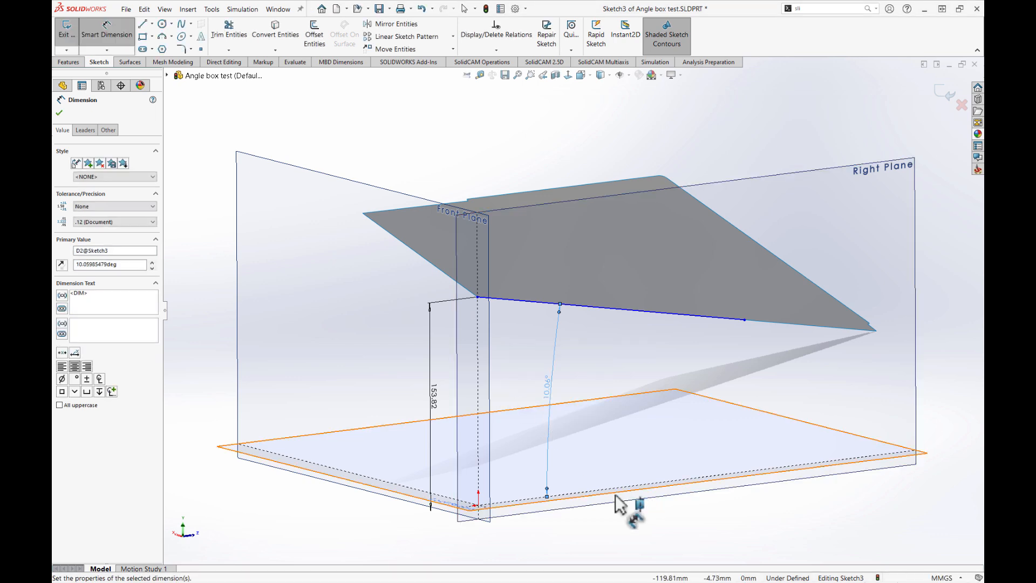
key("Escape")
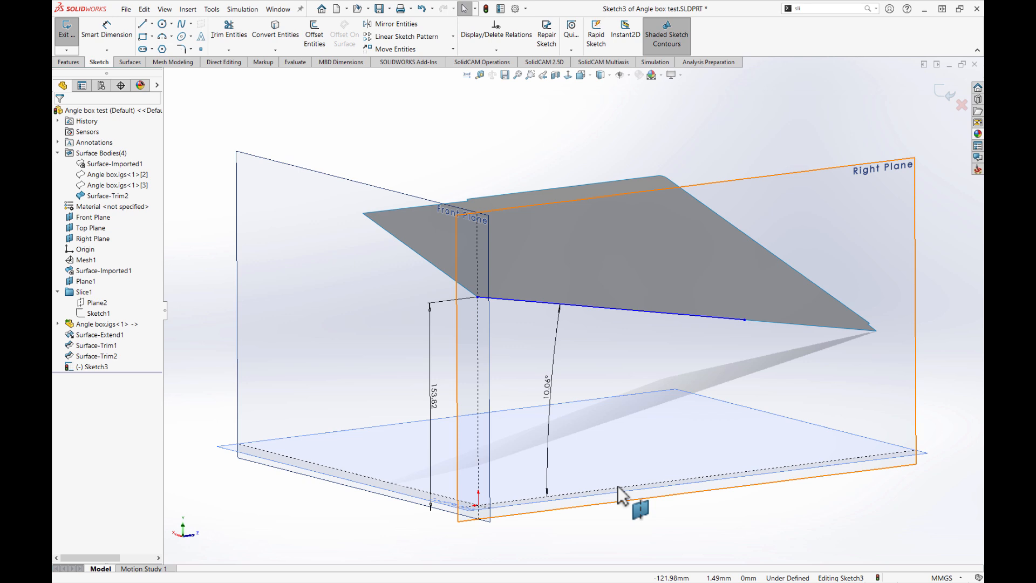
Add a coincident relation between the line's corner endpoint and the Front Plane.
left_click(478, 297)
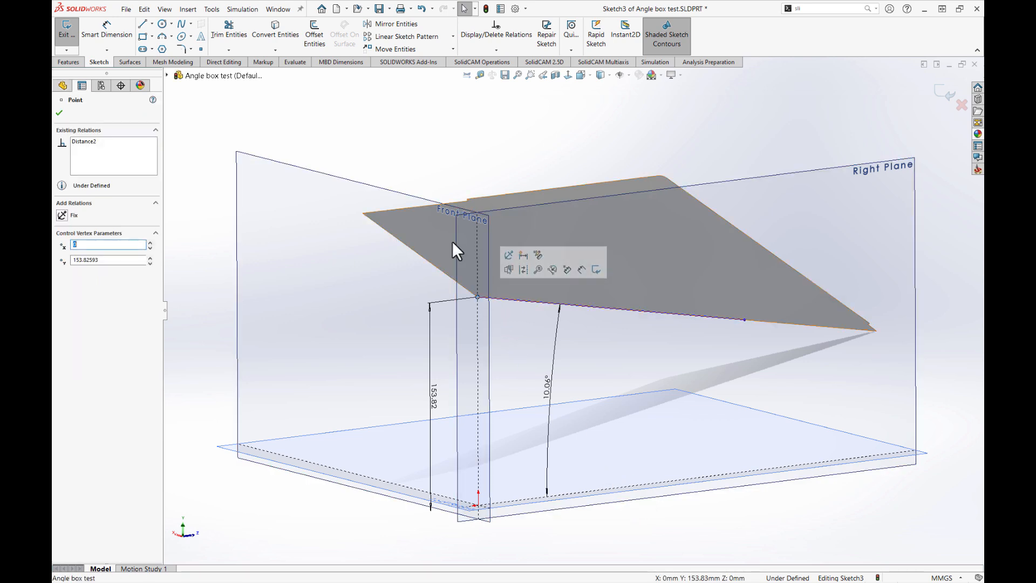
left_click(342, 179, "ctrl")
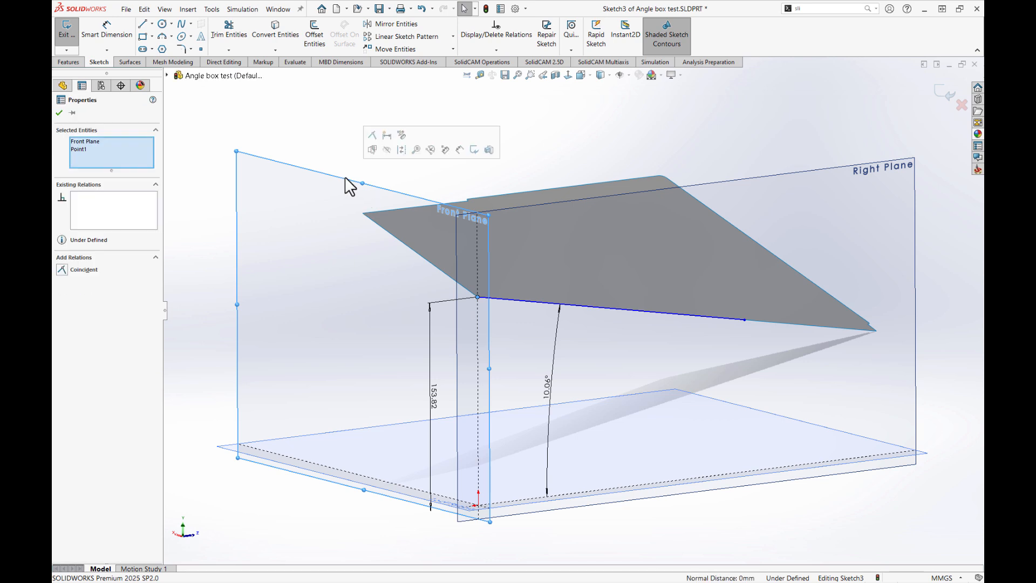
left_click(373, 134)
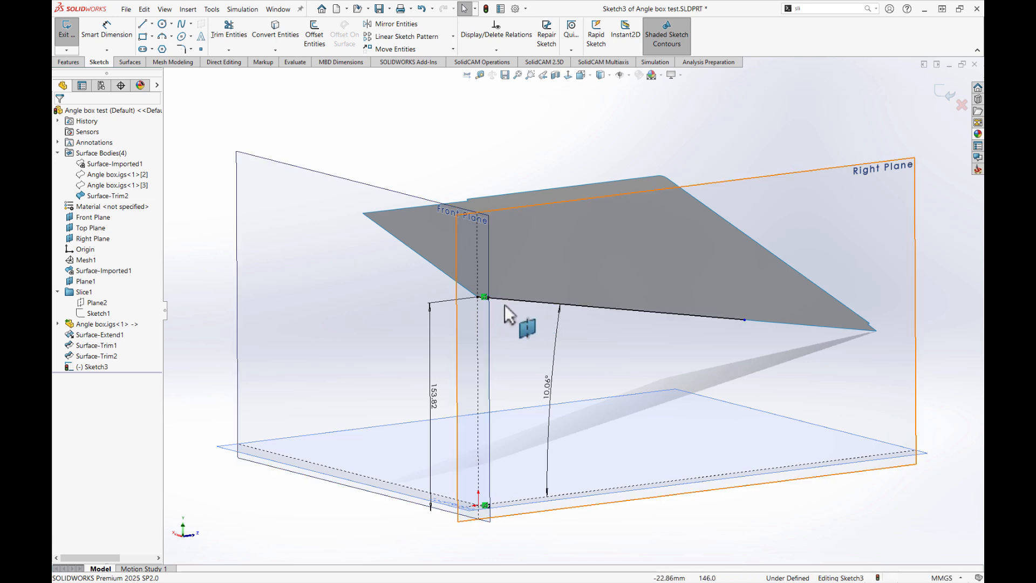
Extend the line's free endpoint farther along the slanted edge, to about 260 mm from the Front Plane.
left_click(762, 322)
mouse_move(763, 323)
left_mouse_down()
mouse_move(825, 329)
mouse_move(772, 329)
left_mouse_up()
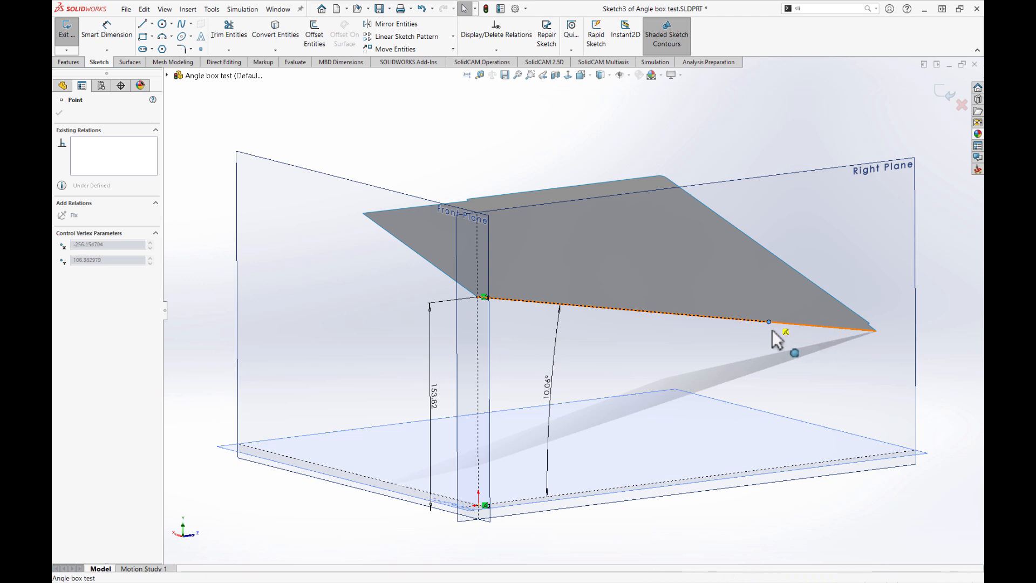
left_click(821, 524)
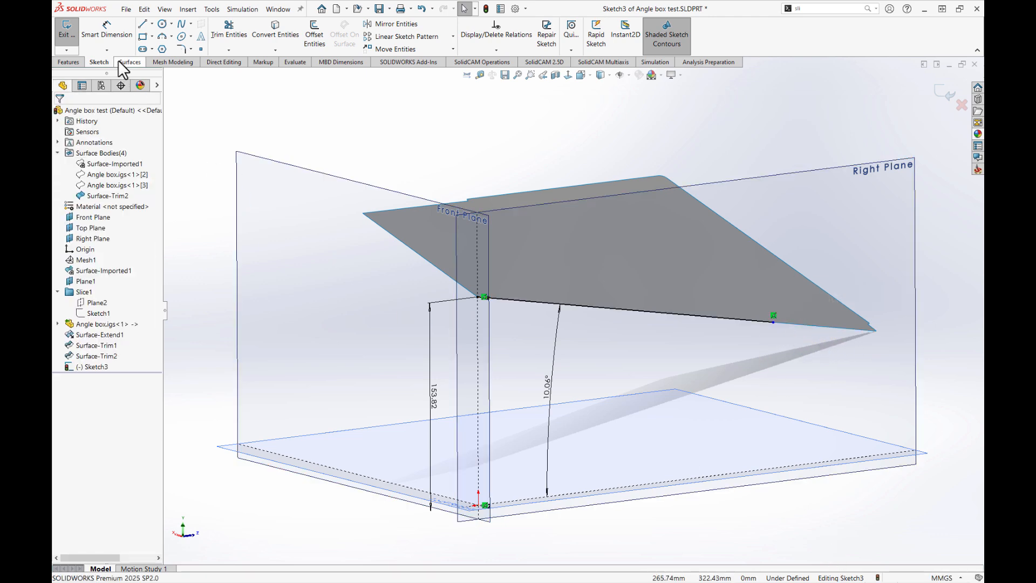
Try to dimension the distance from the Front Plane to the line's free endpoint.
left_click(110, 39)
left_click(491, 366)
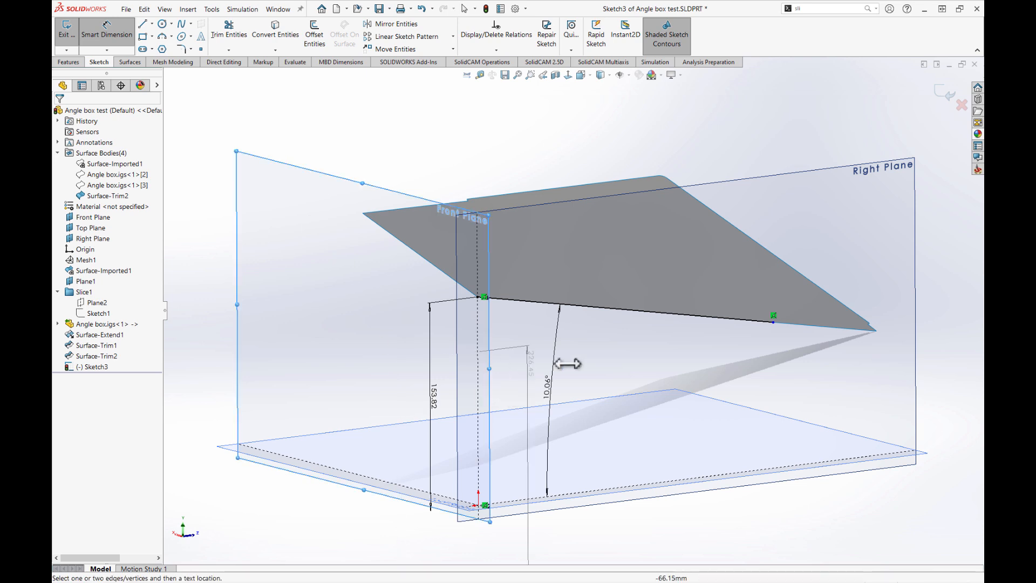
left_click(773, 322)
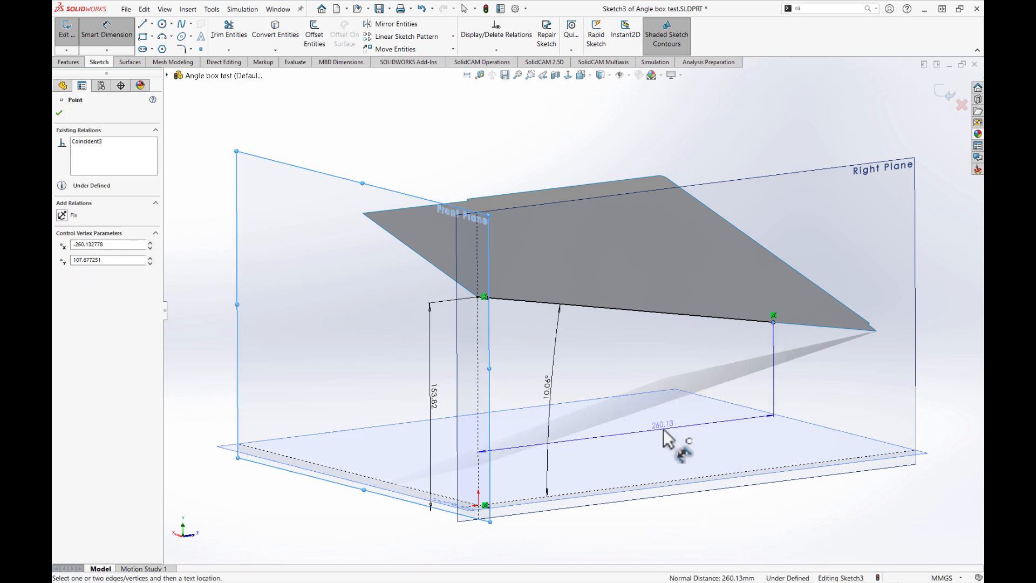
left_click(663, 431)
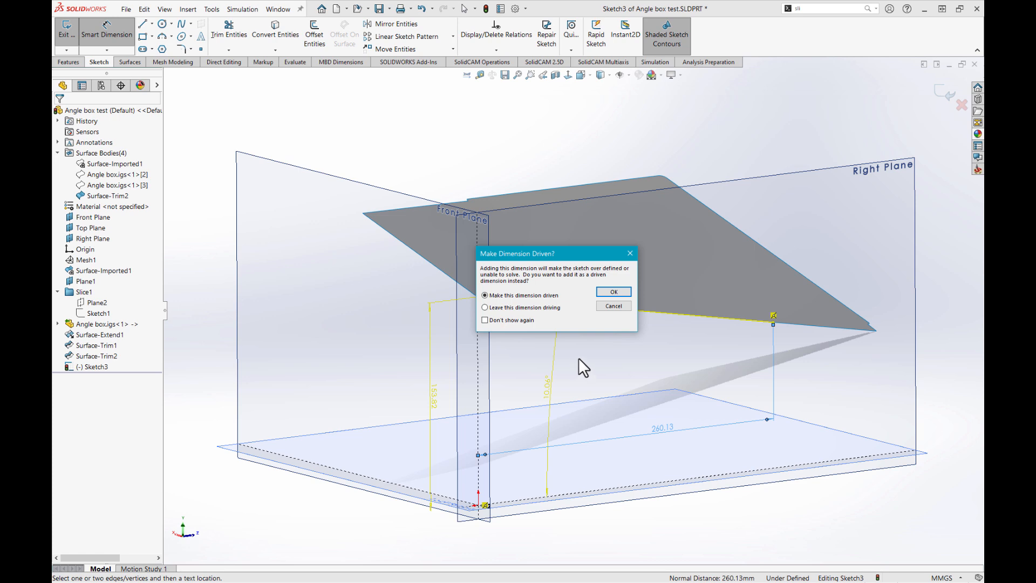
left_click(613, 305)
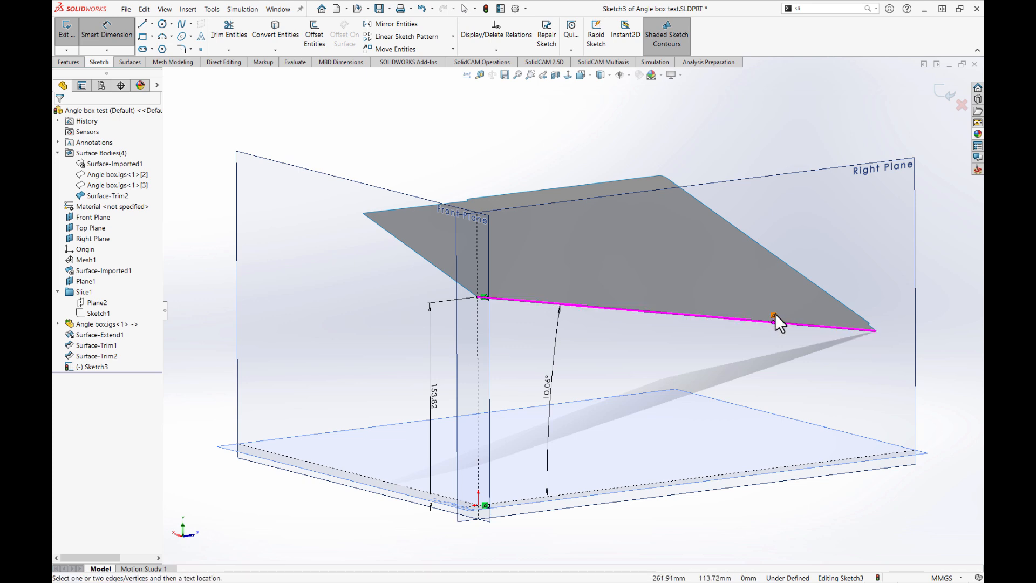
Remove the coincident relation at the line's free endpoint and exit the Right Plane sketch, keeping its changes.
left_click(109, 44)
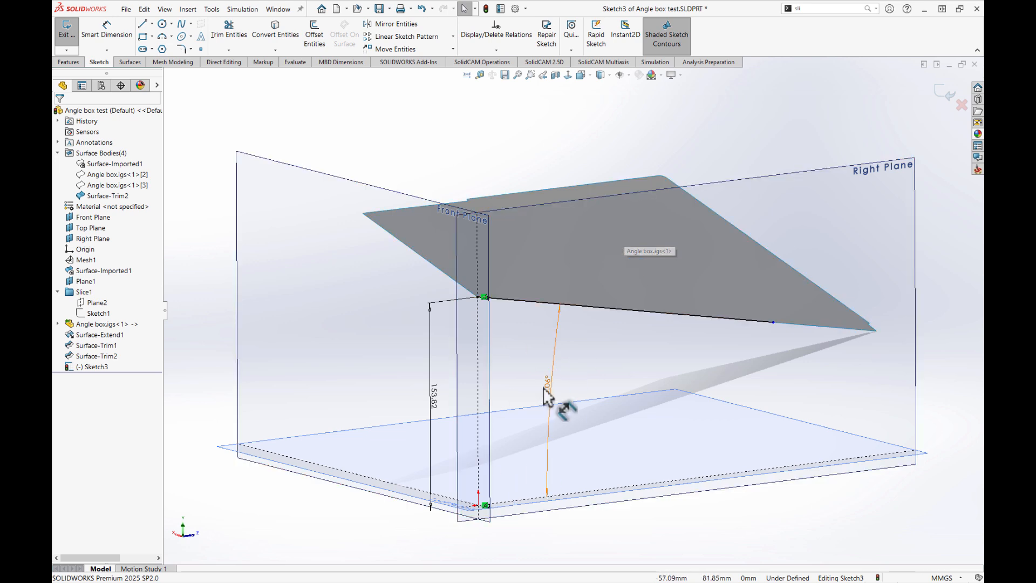
left_click(943, 96)
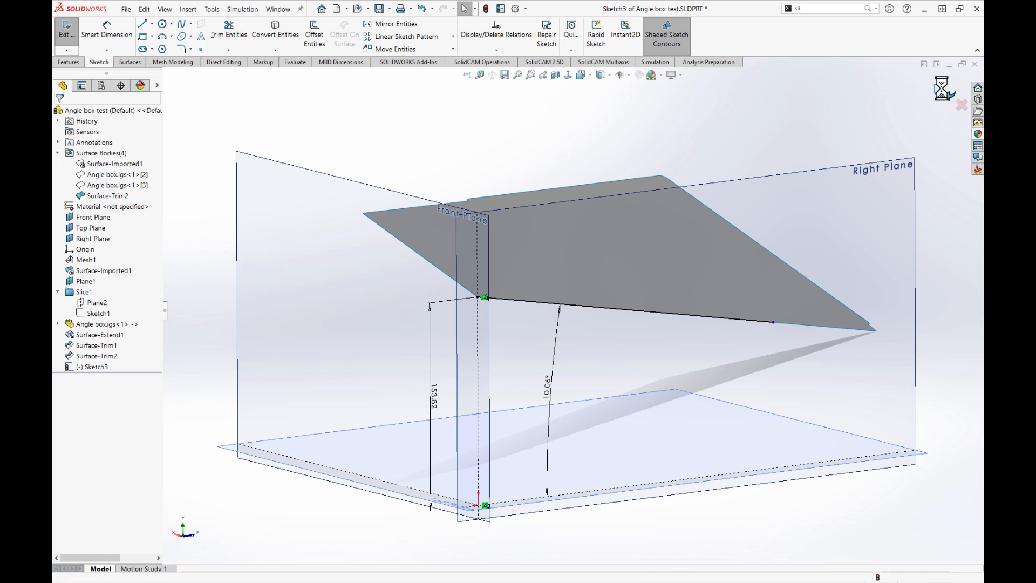
left_click(533, 132)
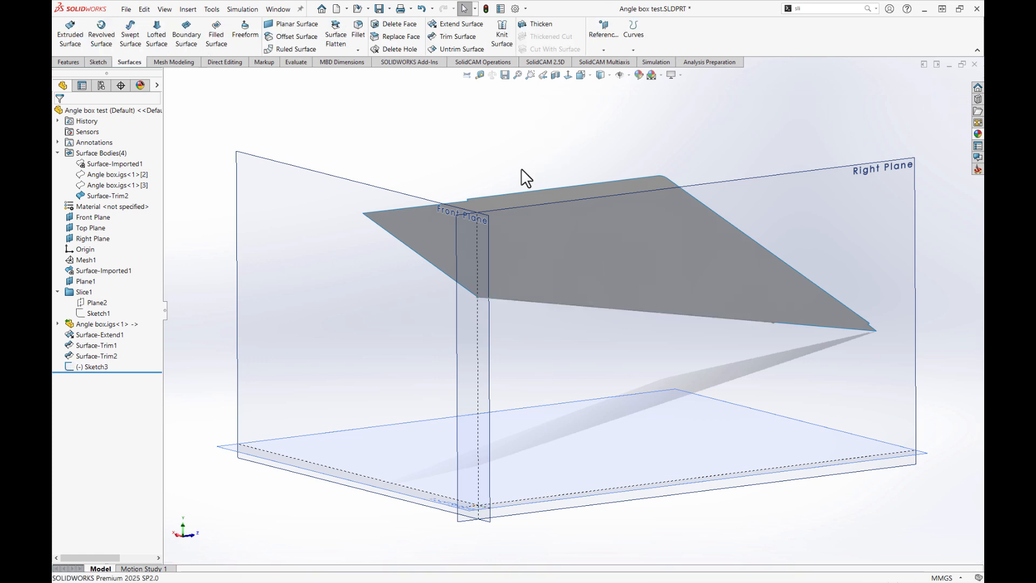
Start a sketch on the Front Plane, draw a line from the surface's corner along its slanted edge, and remove the endpoint relations.
left_click(344, 185)
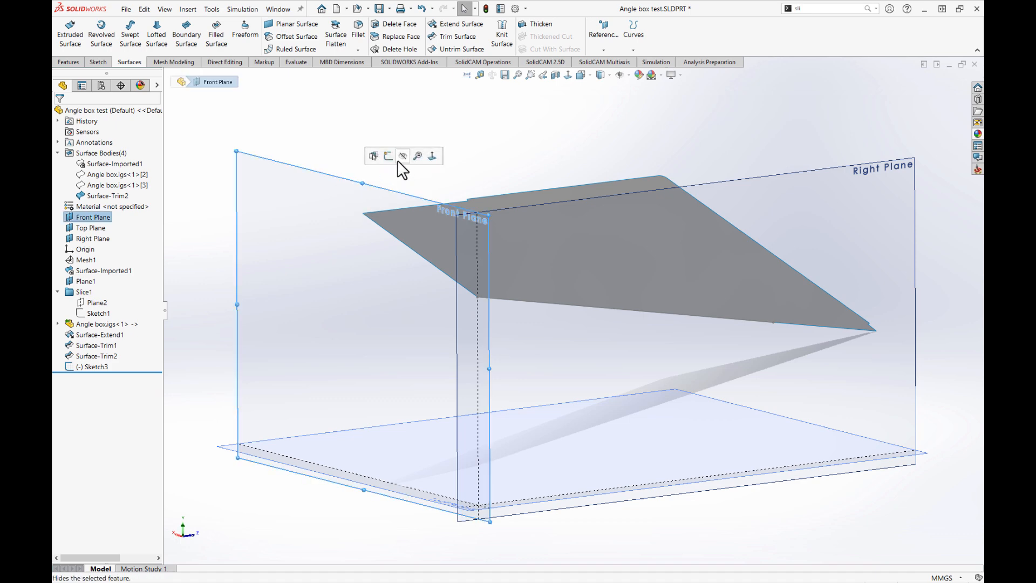
left_click(386, 155)
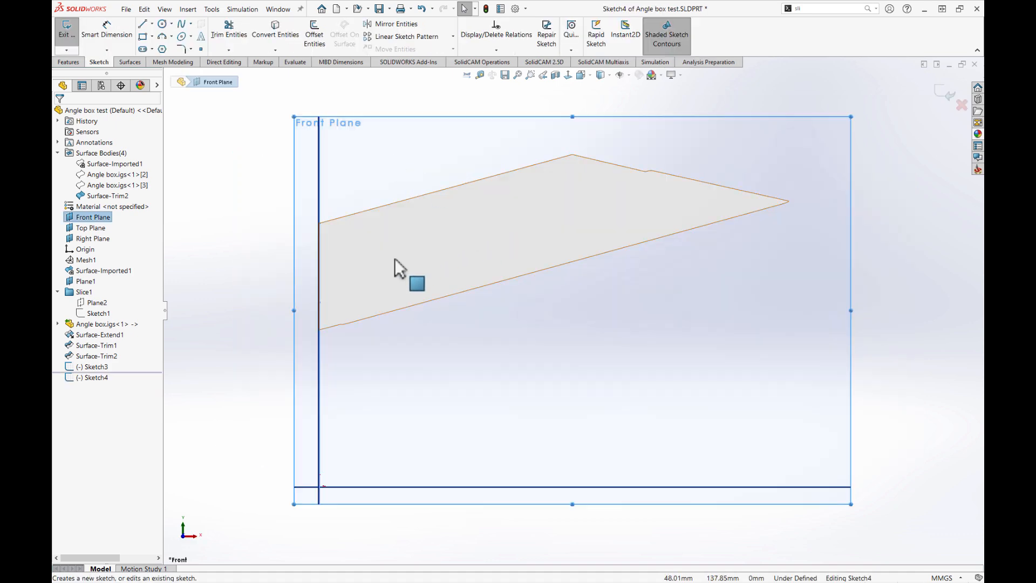
mouse_move(393, 270)
middle_mouse_down()
mouse_move(446, 266)
mouse_move(479, 284)
mouse_move(474, 273)
middle_mouse_up()
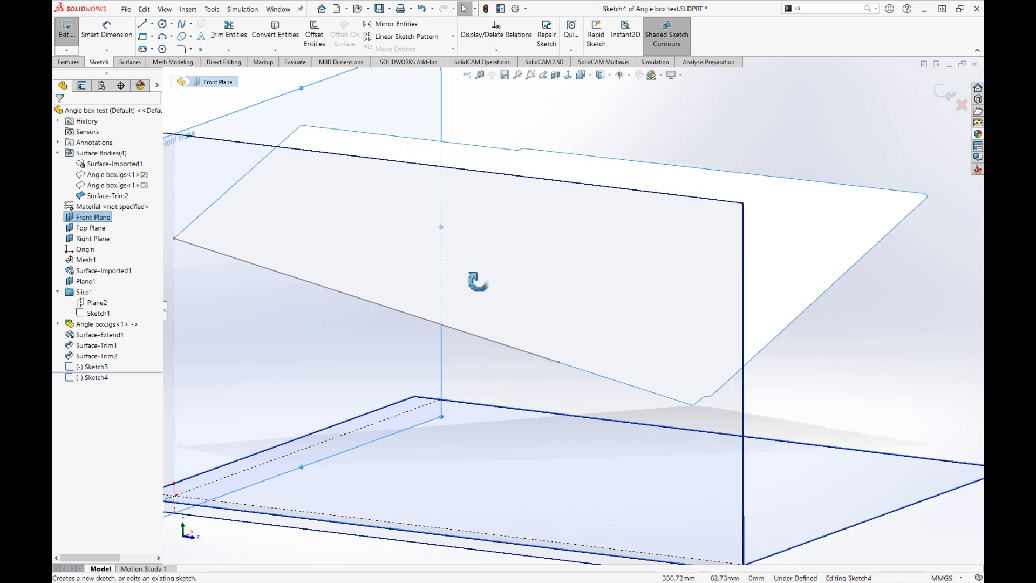
scroll(470, 296, "up", 5)
mouse_move(400, 333)
middle_mouse_down()
mouse_move(527, 301)
mouse_move(562, 331)
mouse_move(515, 322)
mouse_move(572, 303)
middle_mouse_up()
scroll(573, 301, "down", 3)
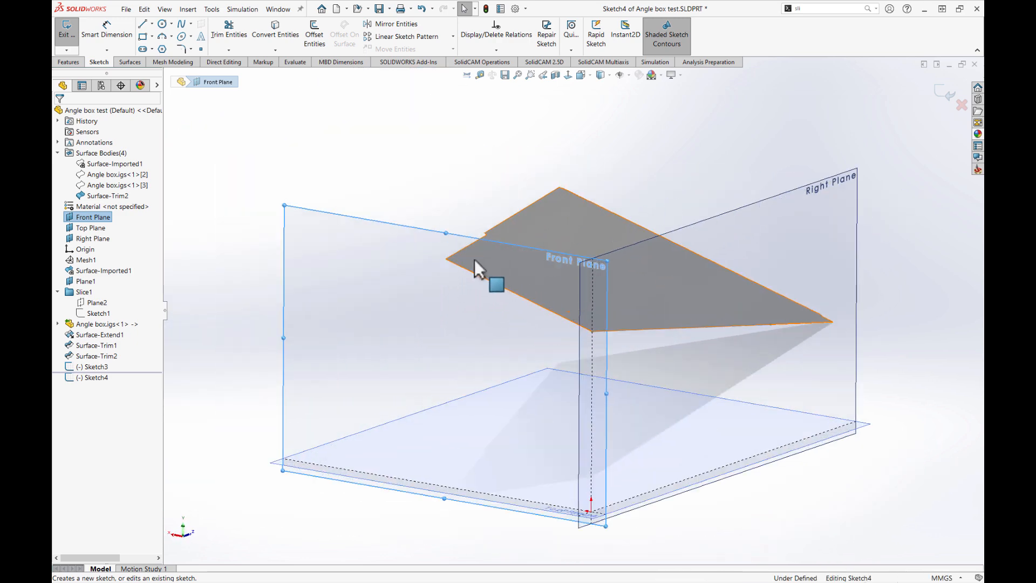
left_click(141, 24)
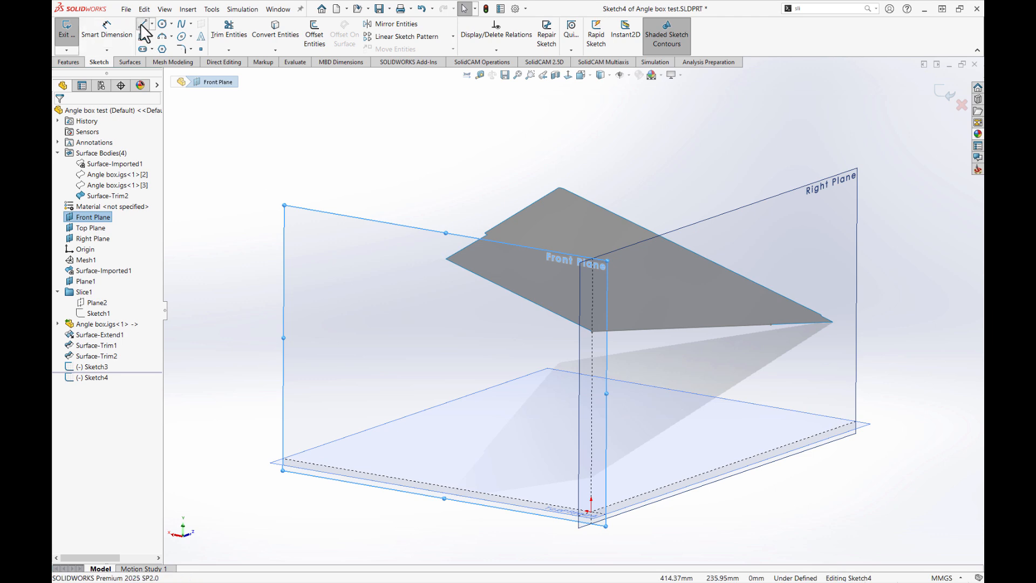
left_click(593, 331)
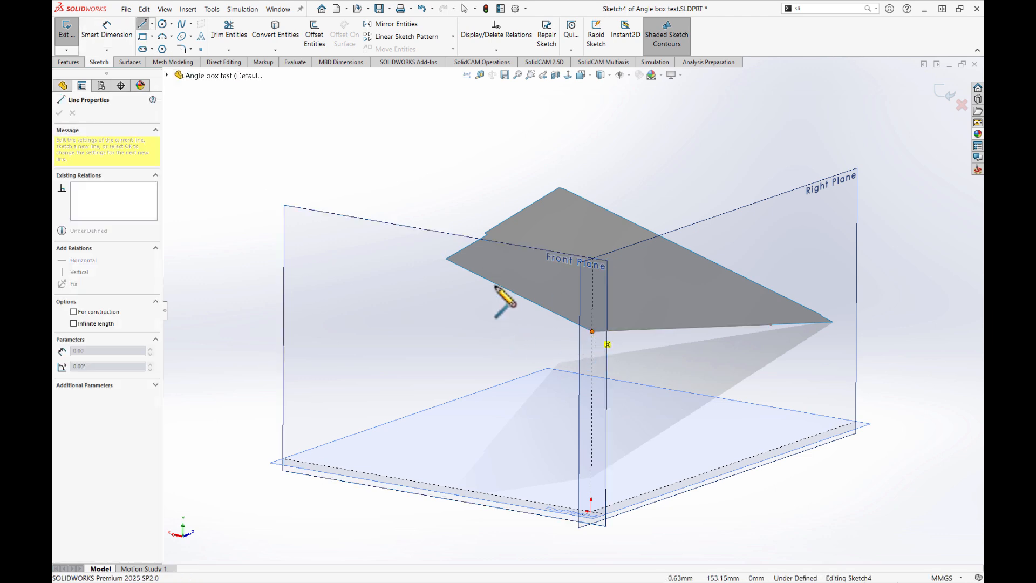
left_click(475, 274)
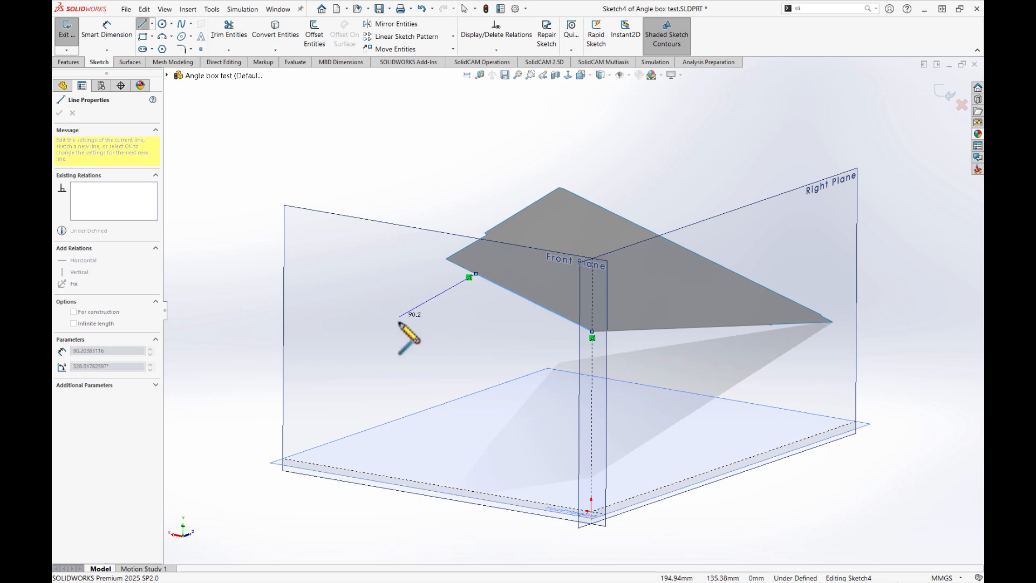
key("Escape")
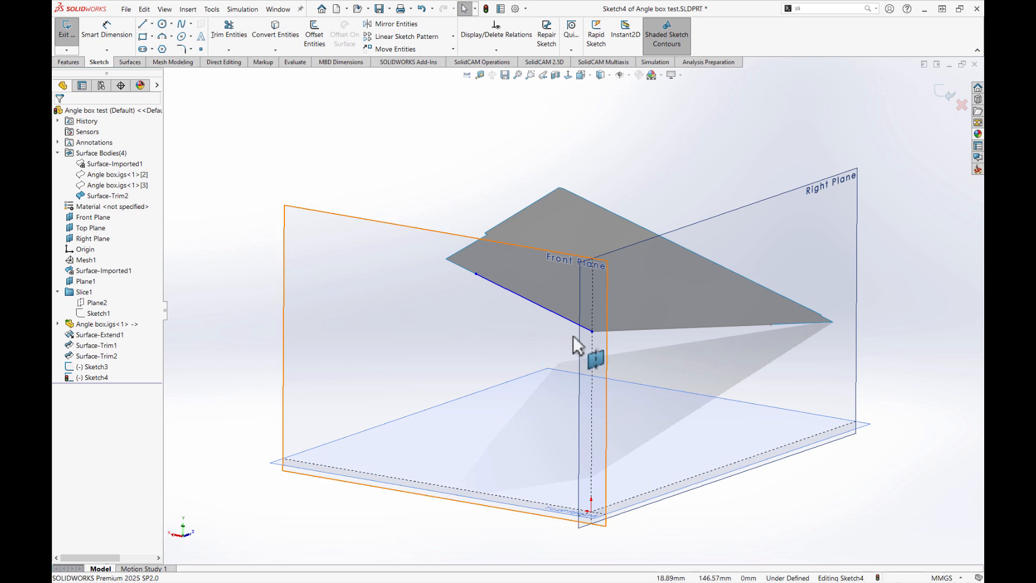
Hide the Surface-Trim2 body and dimension the angle between the Front Plane sketch line and Plane1, accepting the proposed value.
right_click(114, 193)
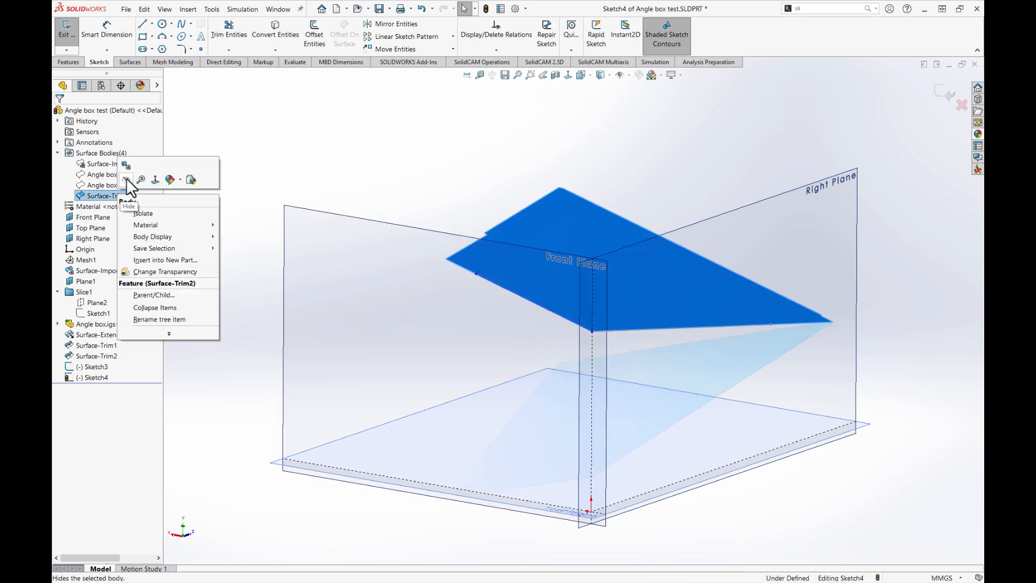
left_click(126, 179)
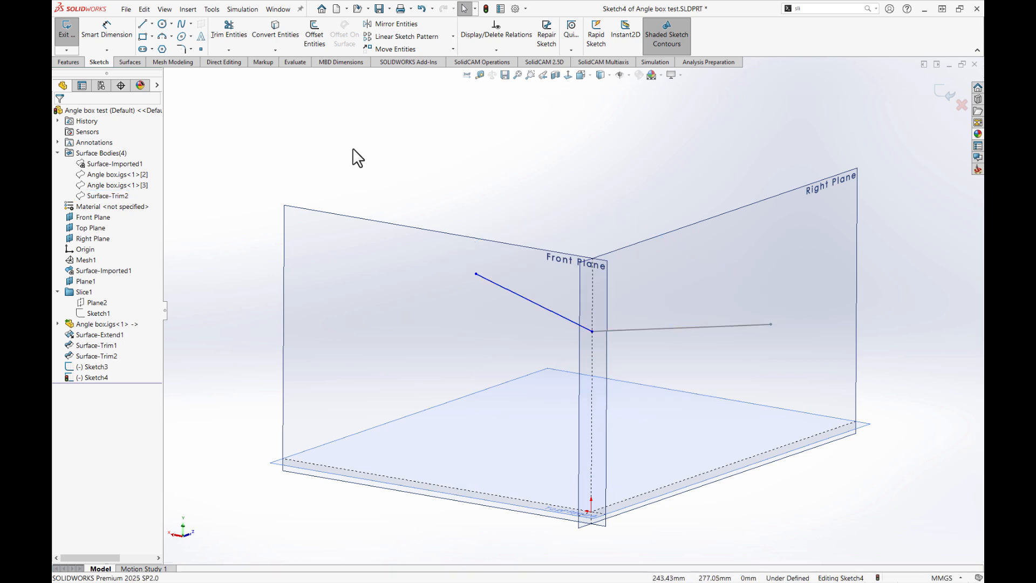
left_click(111, 27)
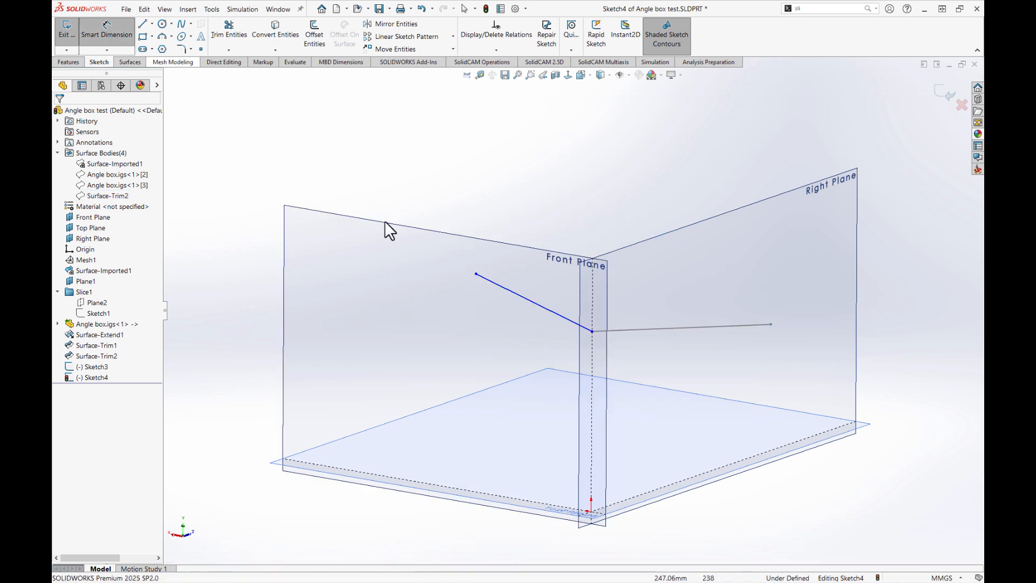
left_click(500, 502)
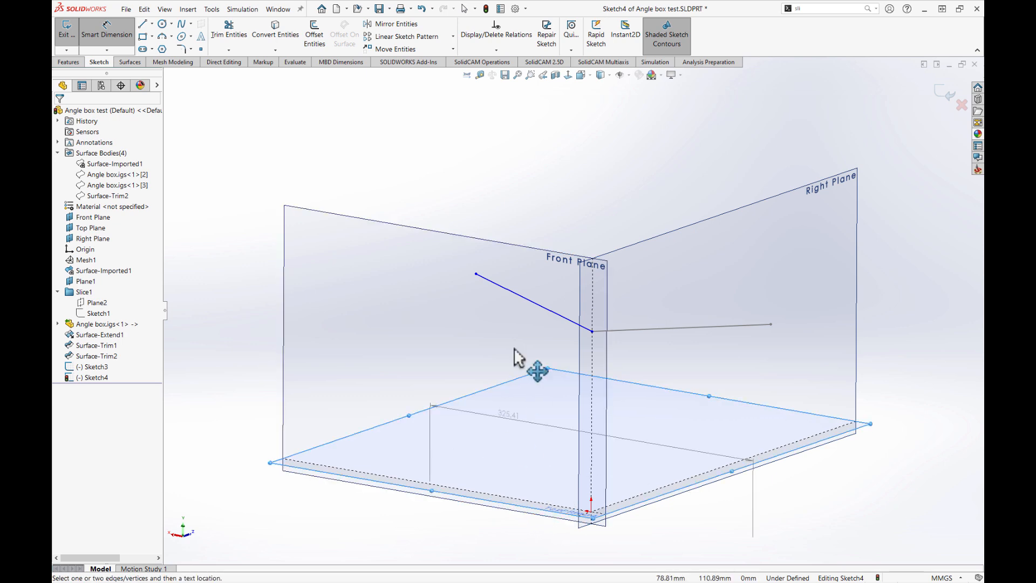
left_click(533, 308)
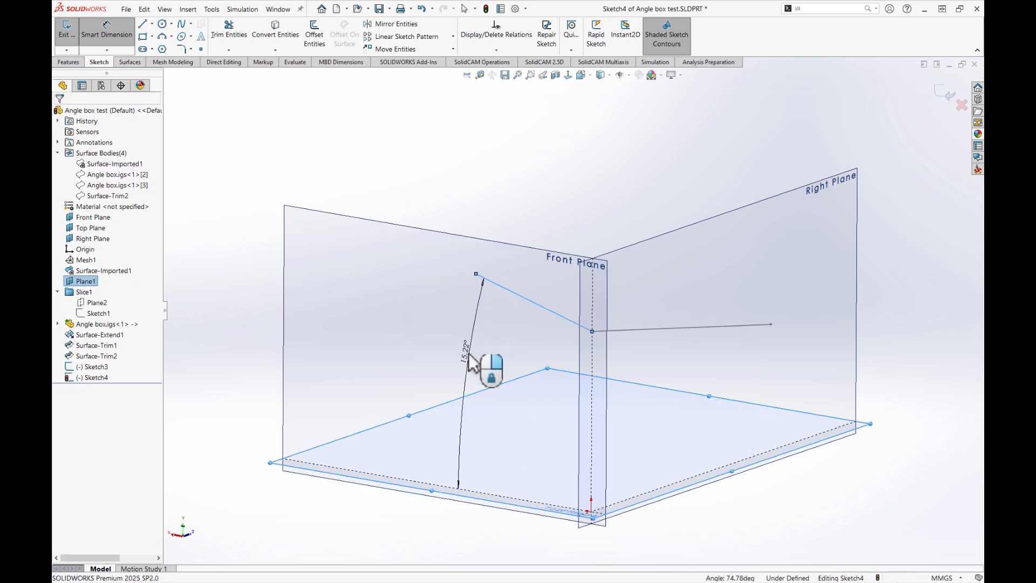
left_click(473, 366)
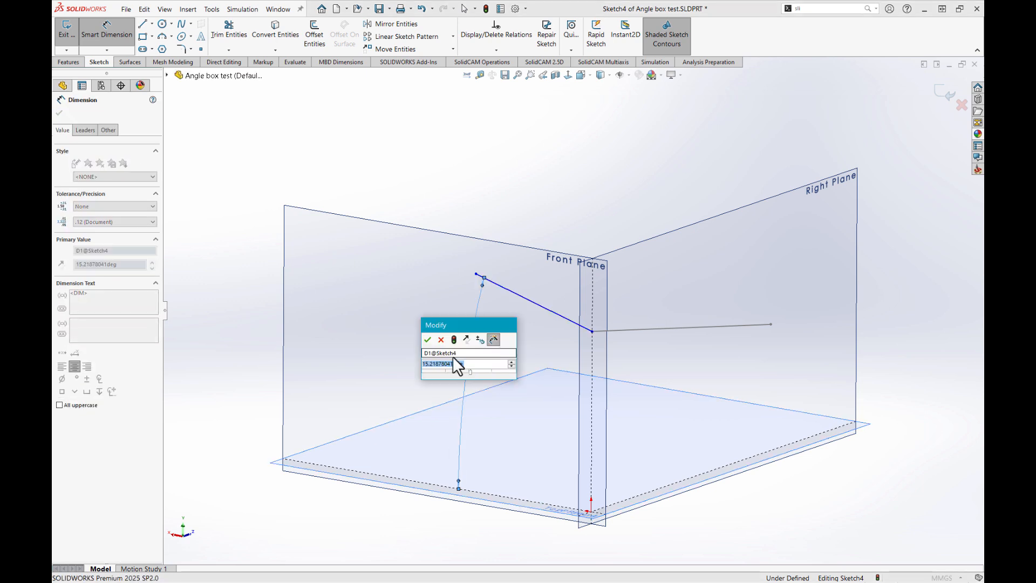
left_click(428, 340)
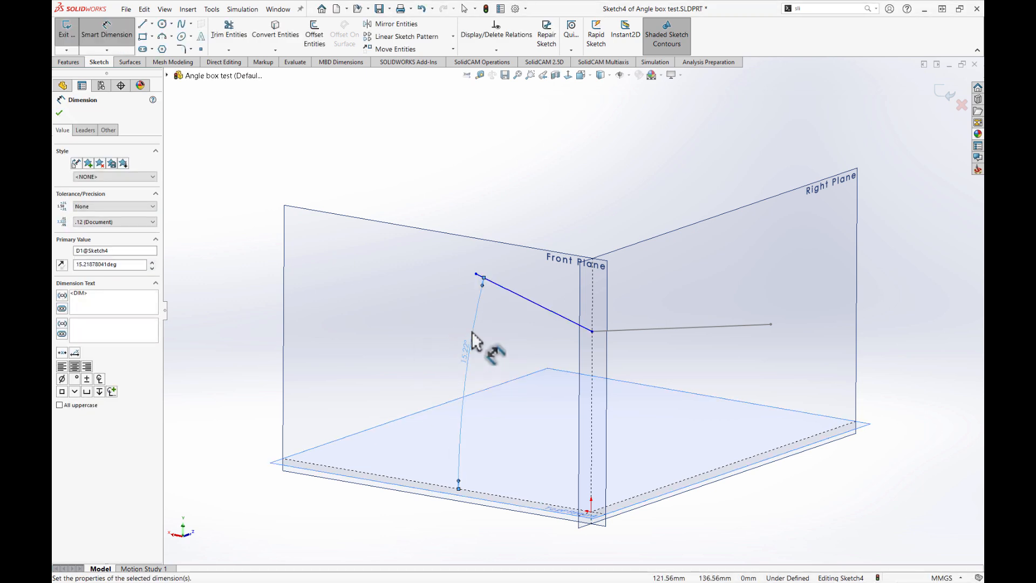
key("Escape")
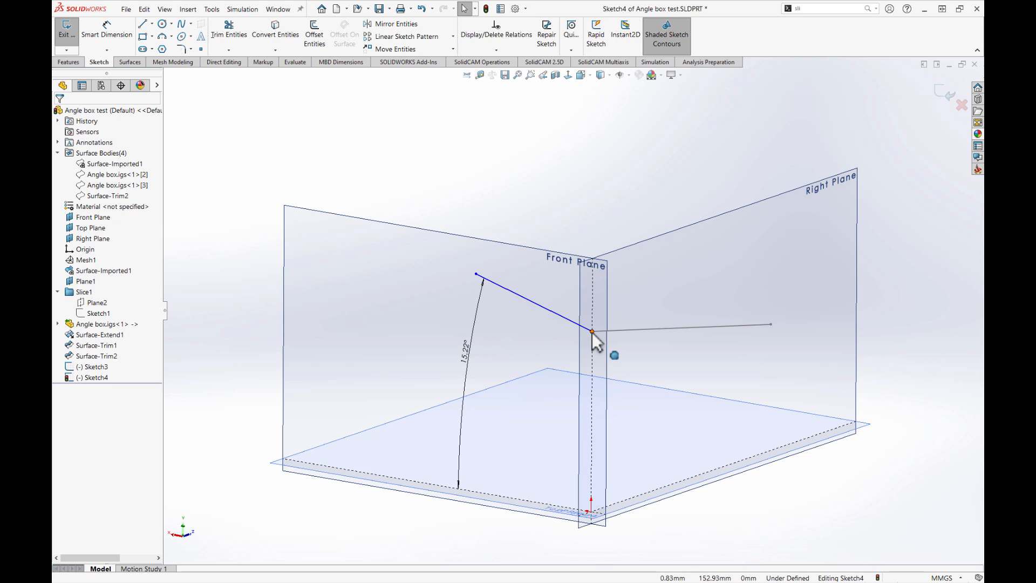
Add a pierce relation between the Front Plane line's corner endpoint and the Right Plane sketch line.
left_click(592, 332)
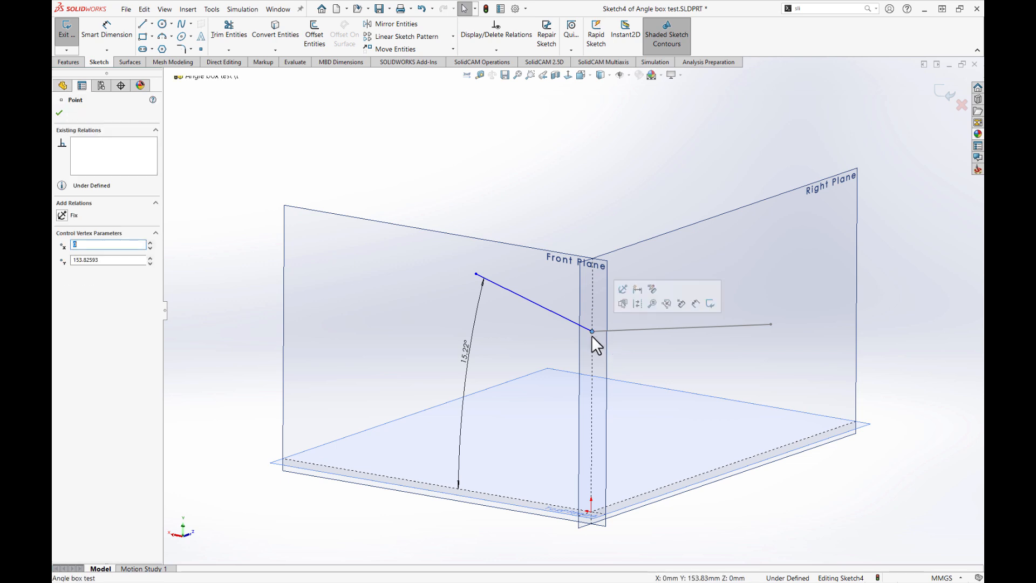
left_click(663, 330, "ctrl")
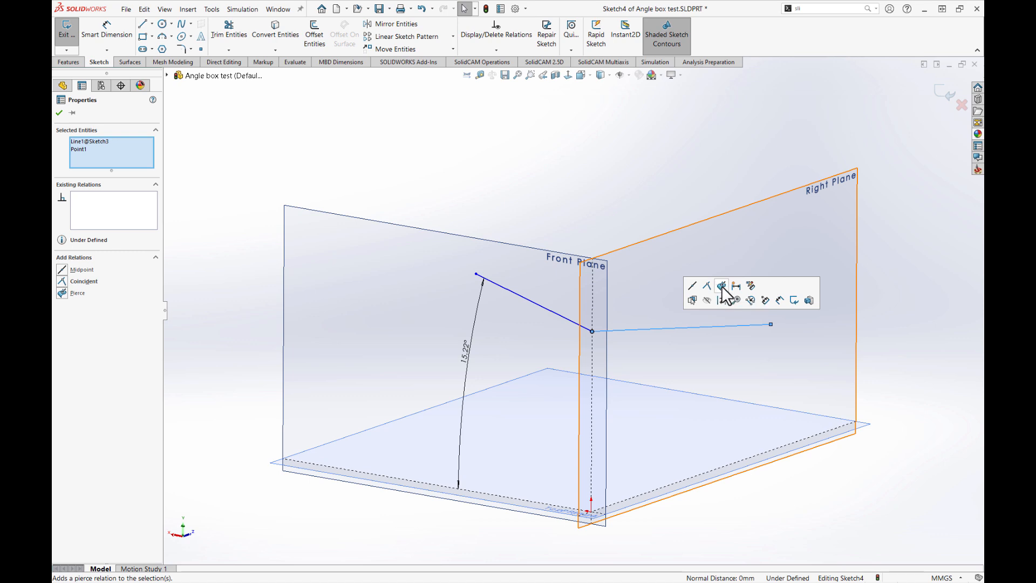
left_click(726, 289)
left_click(915, 326)
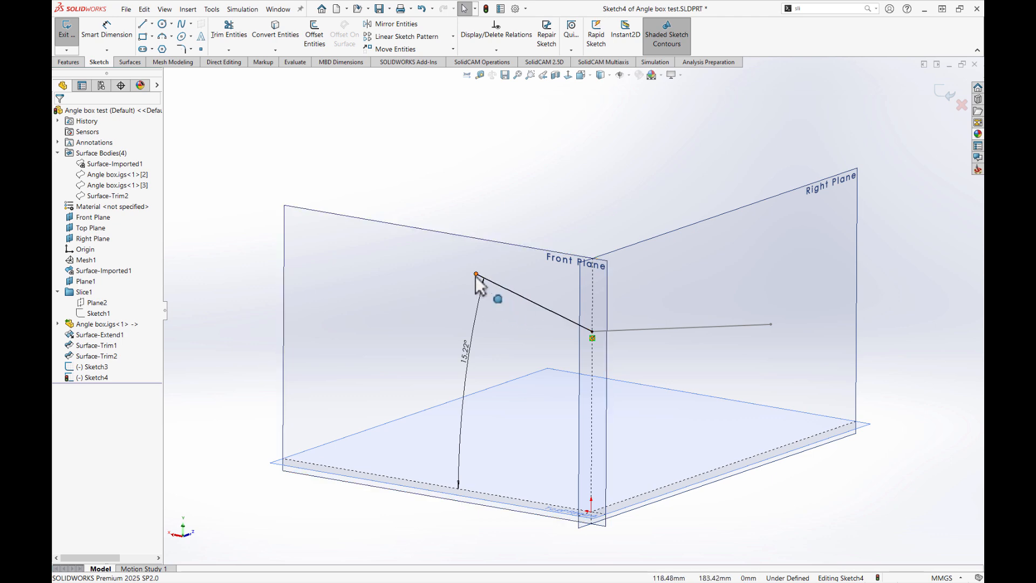
Lengthen the Front Plane line by moving its free endpoint to about X 134.6, Y 190.4 mm, and exit the sketch.
mouse_move(477, 274)
left_mouse_down()
mouse_move(457, 267)
mouse_move(486, 282)
mouse_move(426, 258)
mouse_move(467, 271)
mouse_move(463, 278)
left_mouse_up()
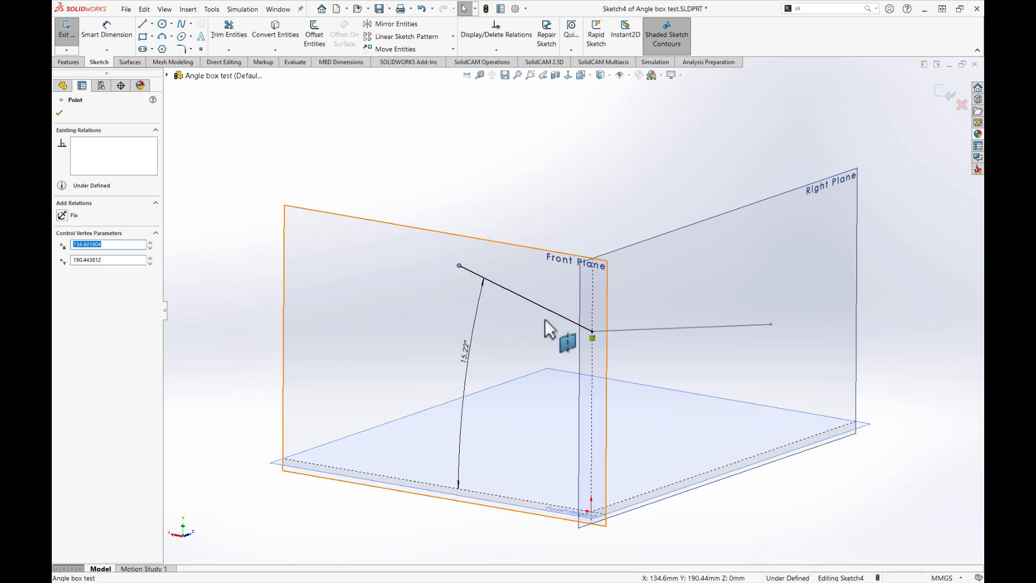
left_click(907, 159)
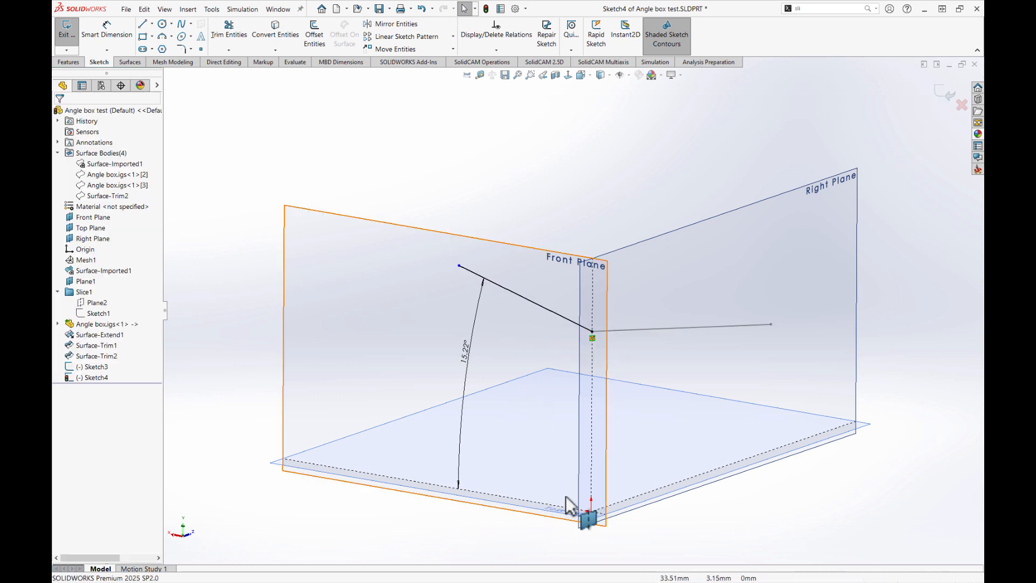
left_click(948, 91)
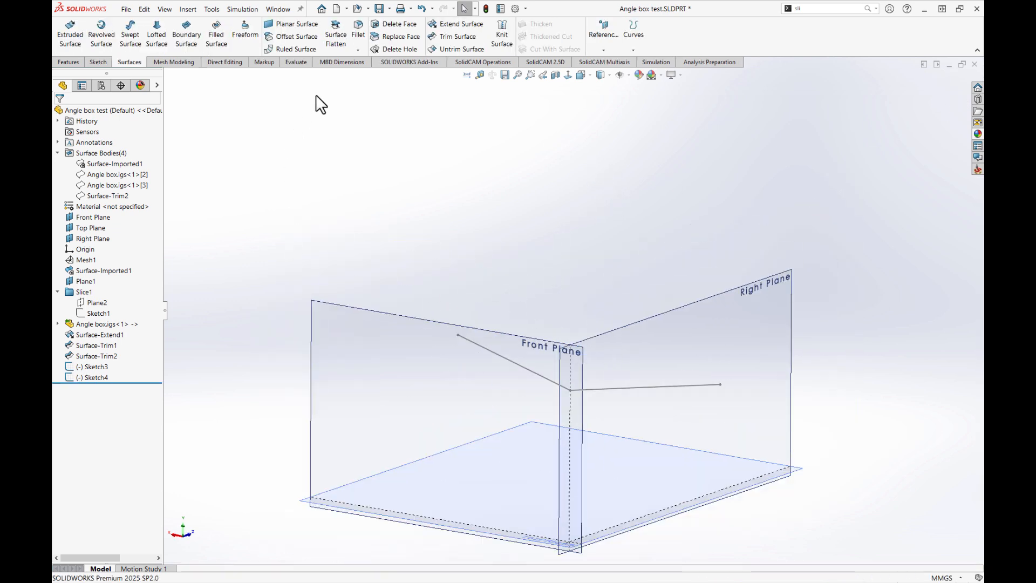
Create a reference plane coincident with the two sketch lines on the Right Plane and Front Plane.
left_click(610, 36)
left_click(617, 62)
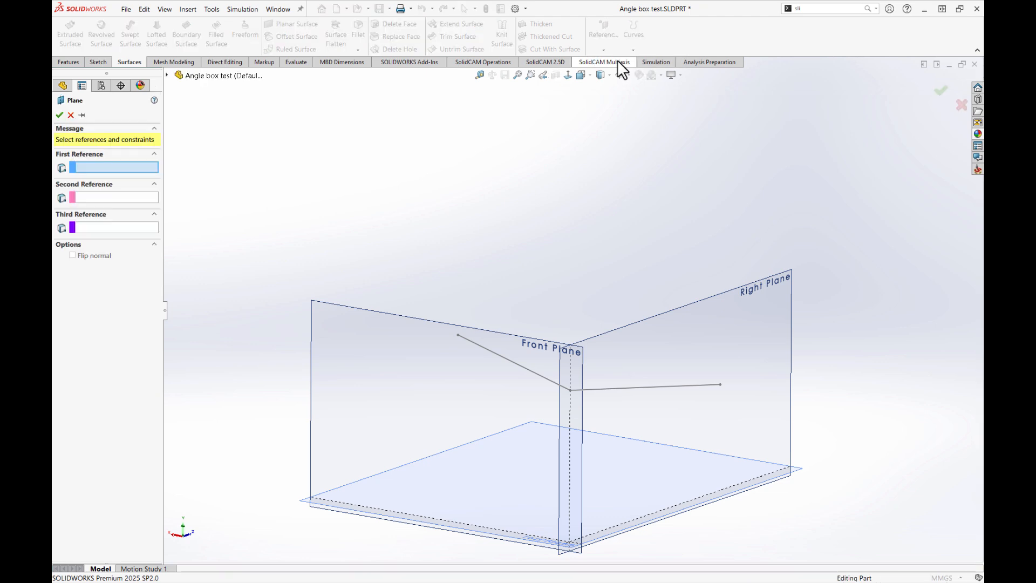
left_click(668, 387)
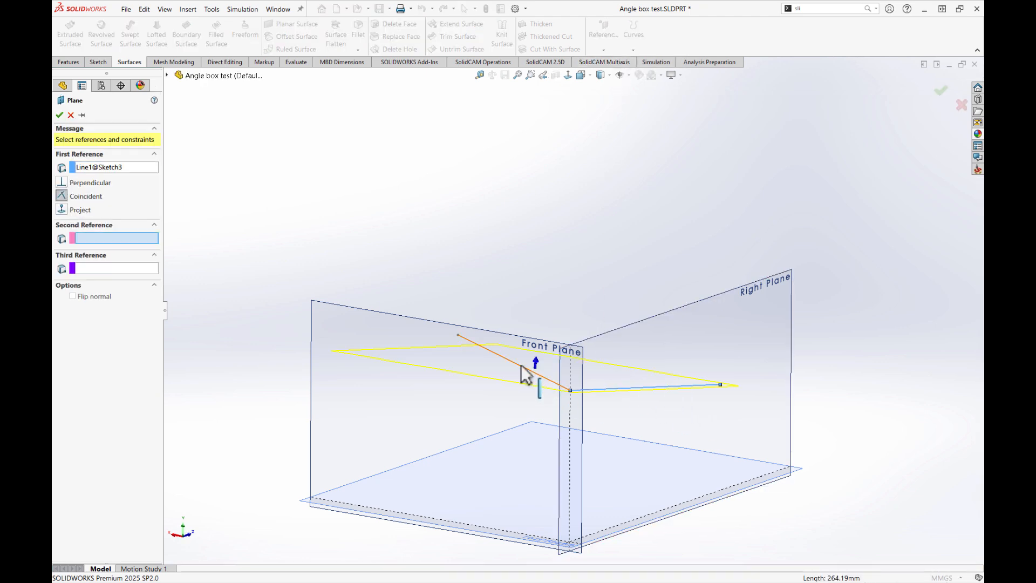
left_click(506, 359)
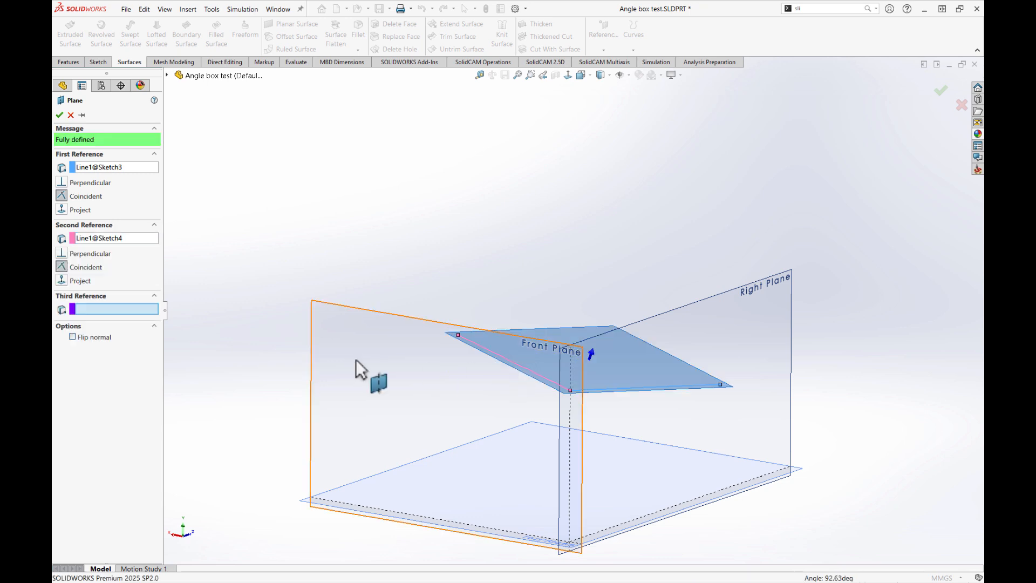
left_click(60, 115)
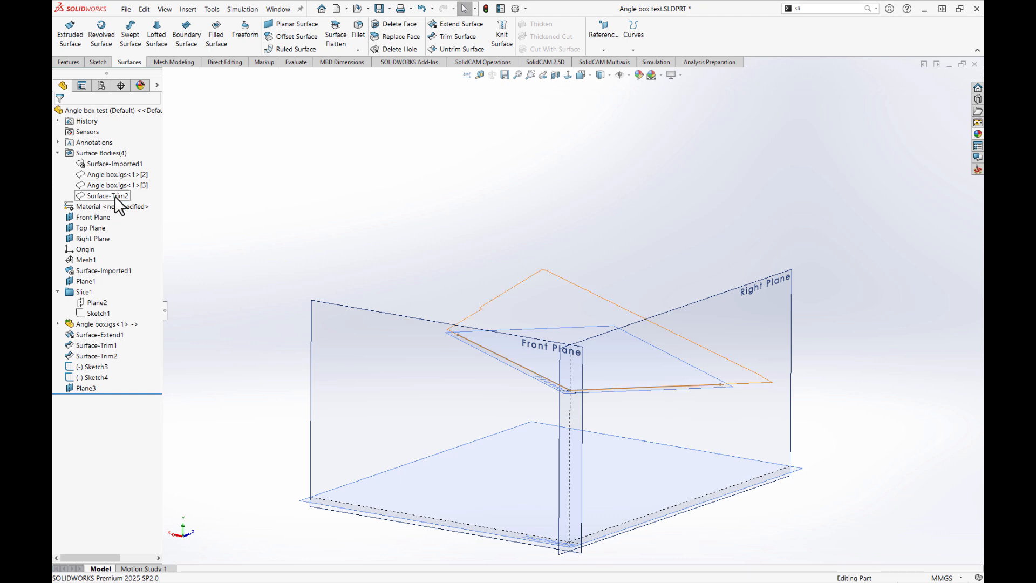
Show the Surface-Trim2 body temporarily to compare it with the new reference plane, and hide it again.
left_click(115, 195)
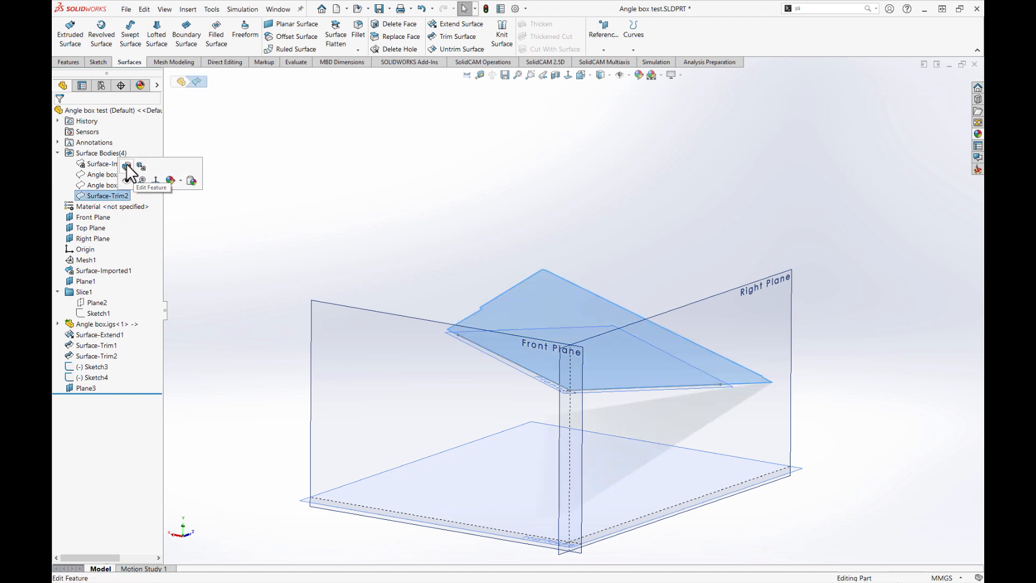
left_click(127, 181)
left_click(323, 167)
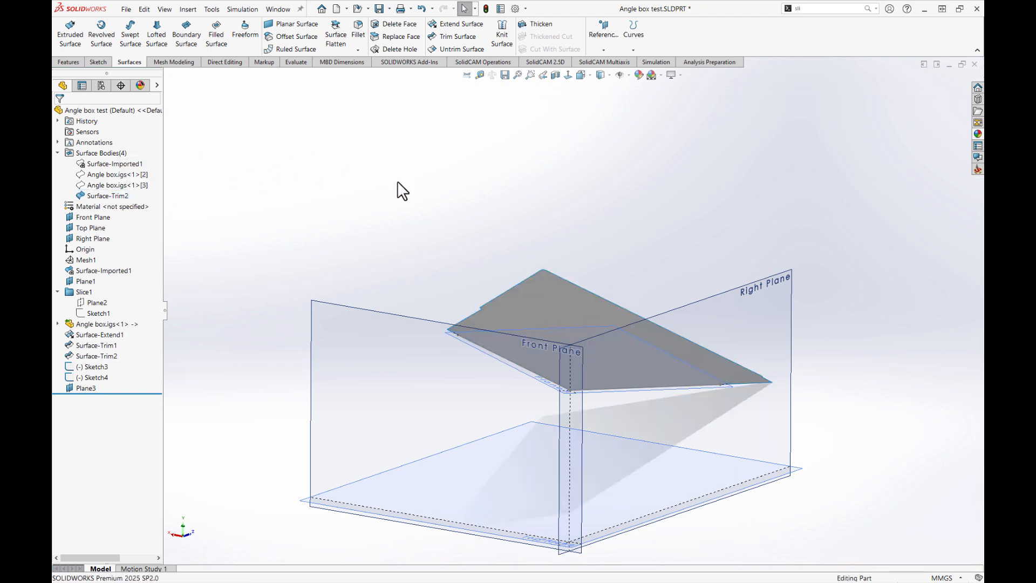
mouse_move(397, 180)
middle_mouse_down()
mouse_move(377, 131)
mouse_move(360, 150)
mouse_move(314, 150)
mouse_move(324, 106)
mouse_move(438, 174)
mouse_move(413, 148)
mouse_move(383, 152)
mouse_move(404, 174)
mouse_move(379, 169)
mouse_move(393, 166)
middle_mouse_up()
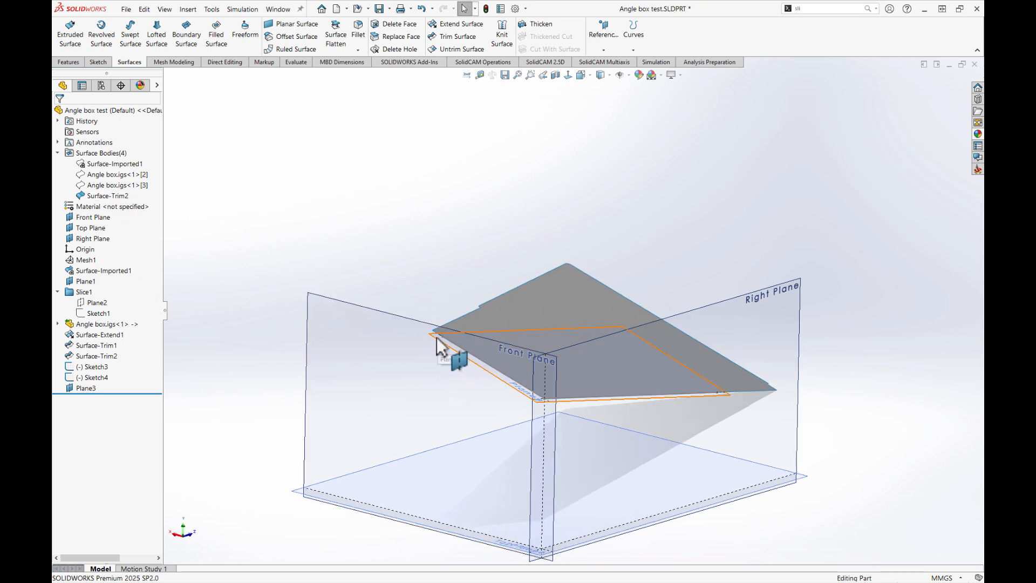
left_click(99, 193)
left_click(109, 181)
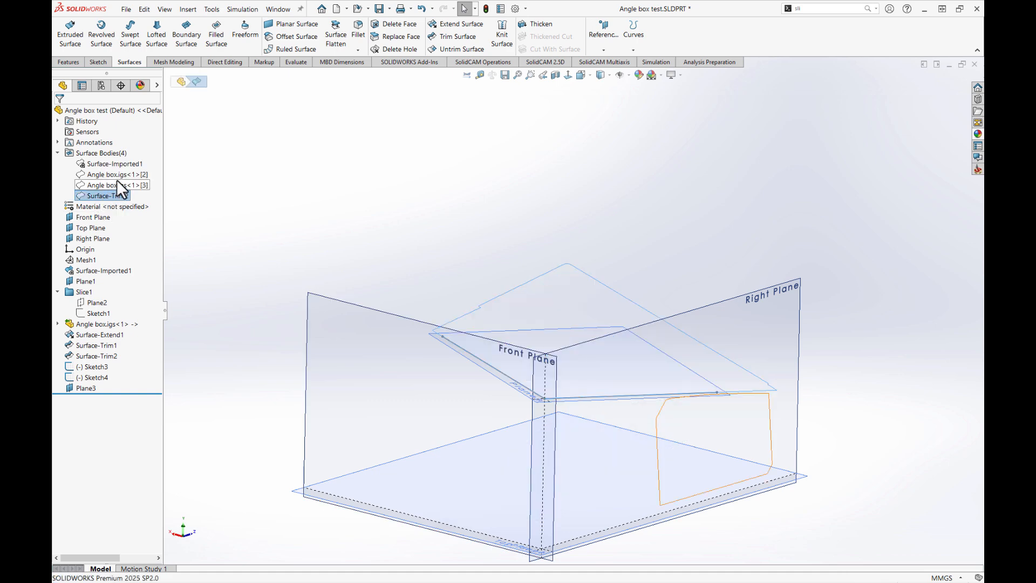
Start a sketch on the Top Plane and draw a corner rectangle from the origin, about 289 by 337 mm.
middle_click_drag(396, 188, 389, 219)
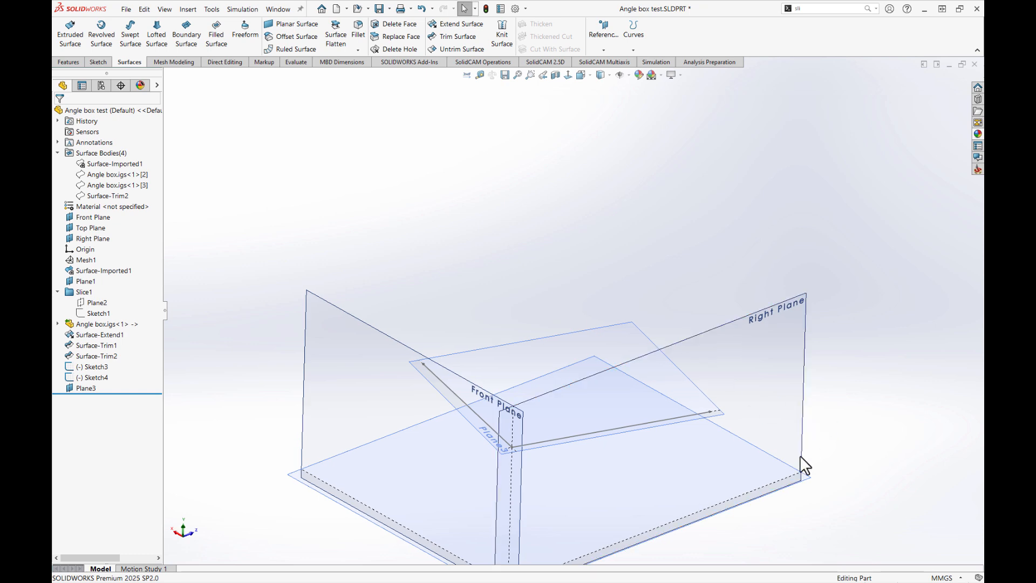
left_click(814, 489)
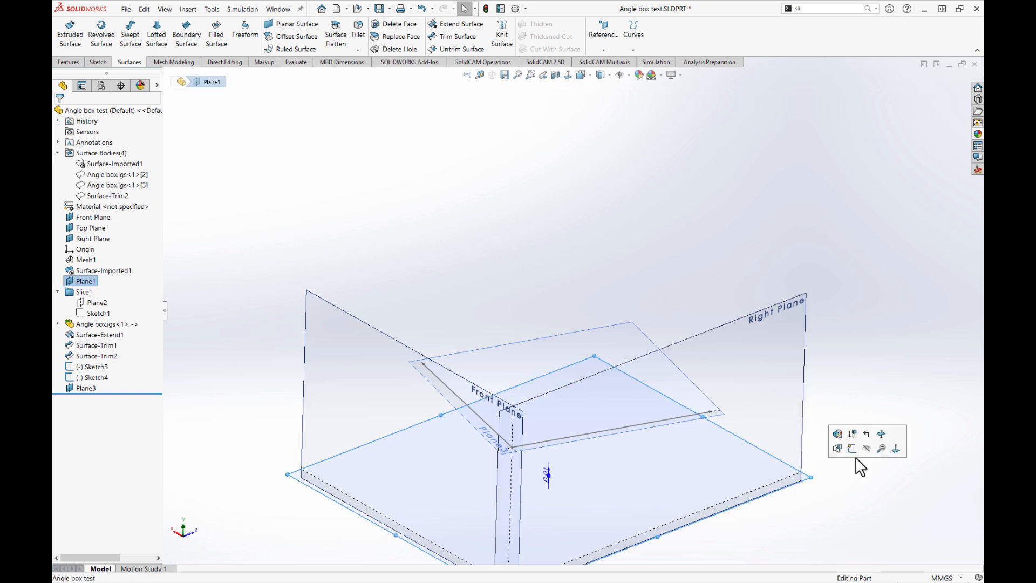
left_click(99, 228)
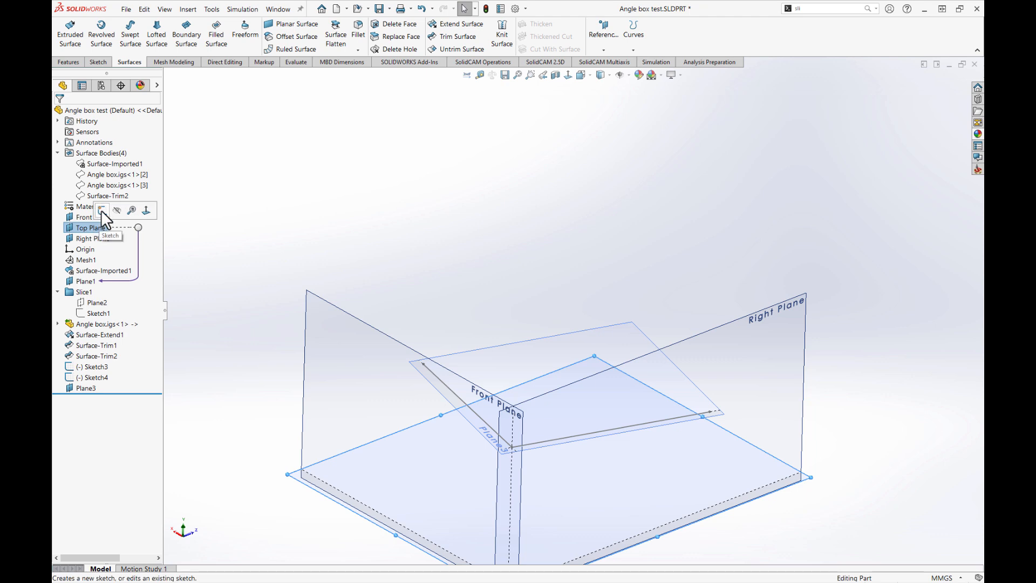
left_click(101, 210)
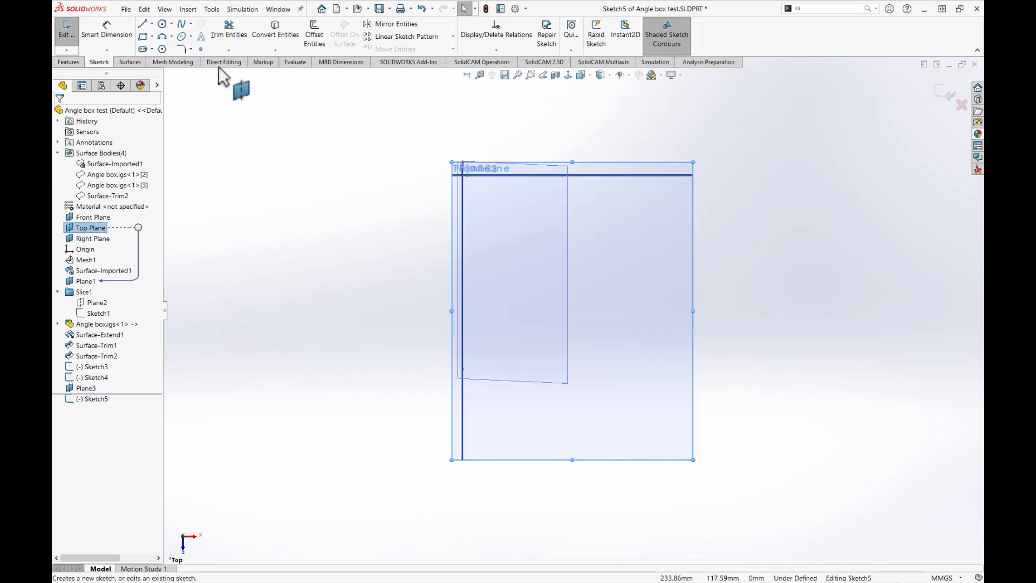
left_click(144, 37)
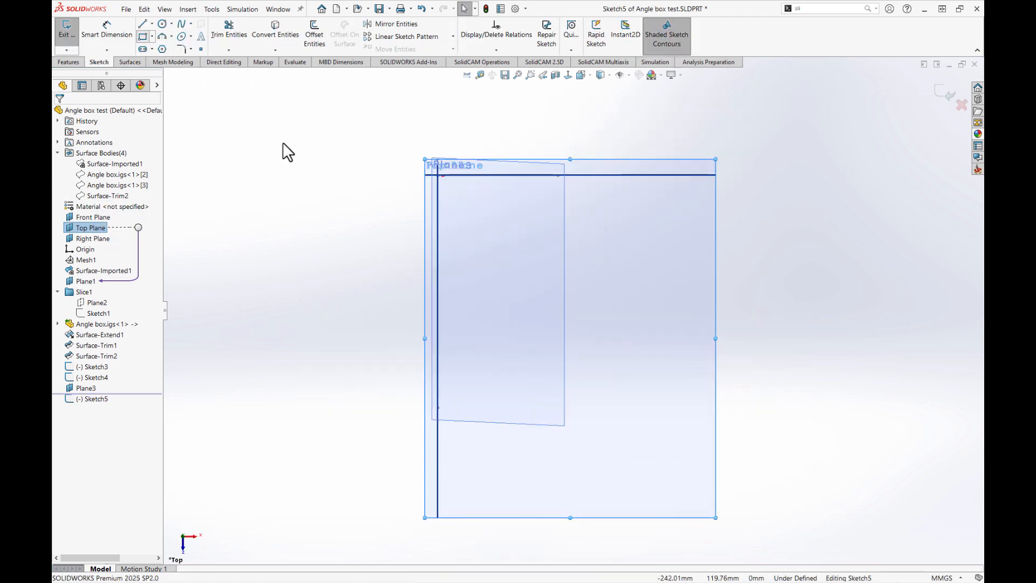
left_click(437, 174)
left_click(697, 477)
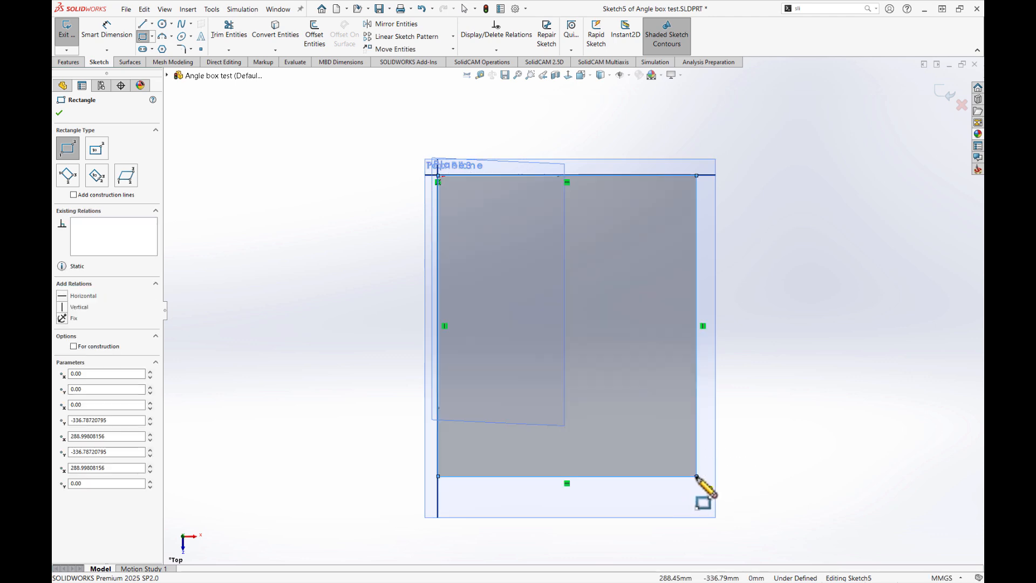
key("Escape")
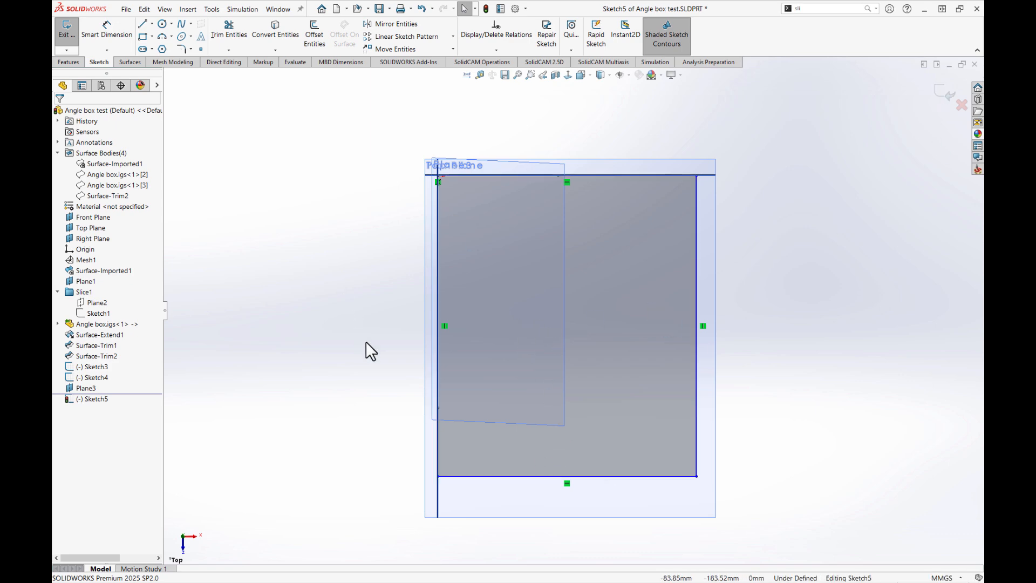
Extrude the Top Plane rectangle as a solid boss with the Up To Surface end condition, ending at Plane3.
mouse_move(365, 343)
middle_mouse_down()
mouse_move(384, 217)
mouse_move(342, 135)
mouse_move(335, 166)
mouse_move(324, 162)
middle_mouse_up()
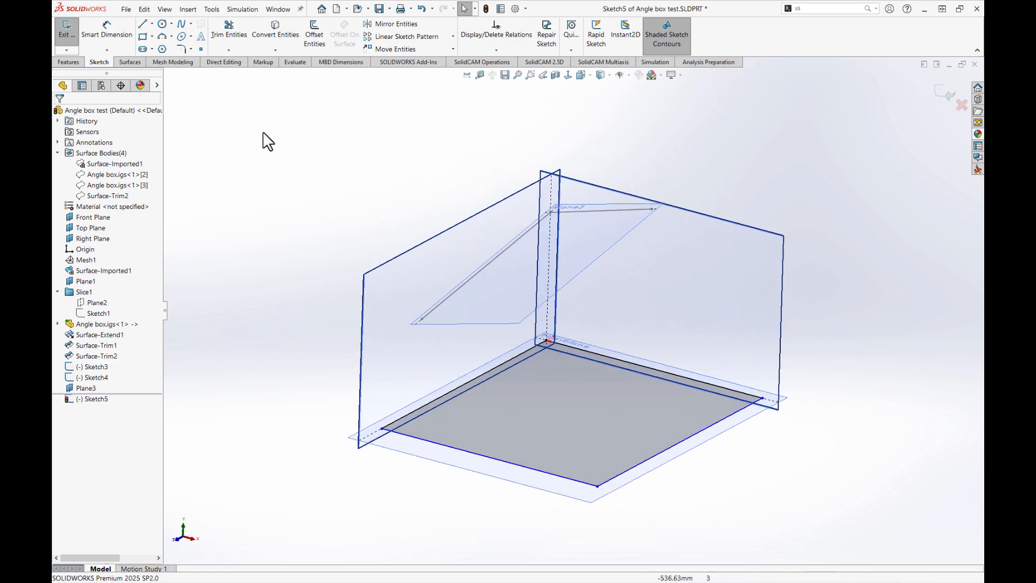
left_click(69, 63)
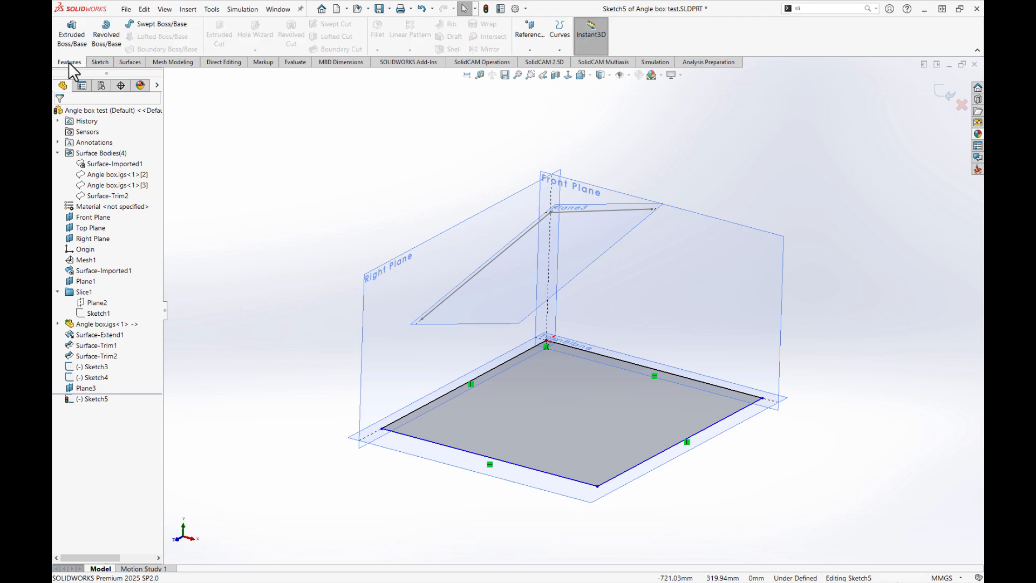
left_click(74, 34)
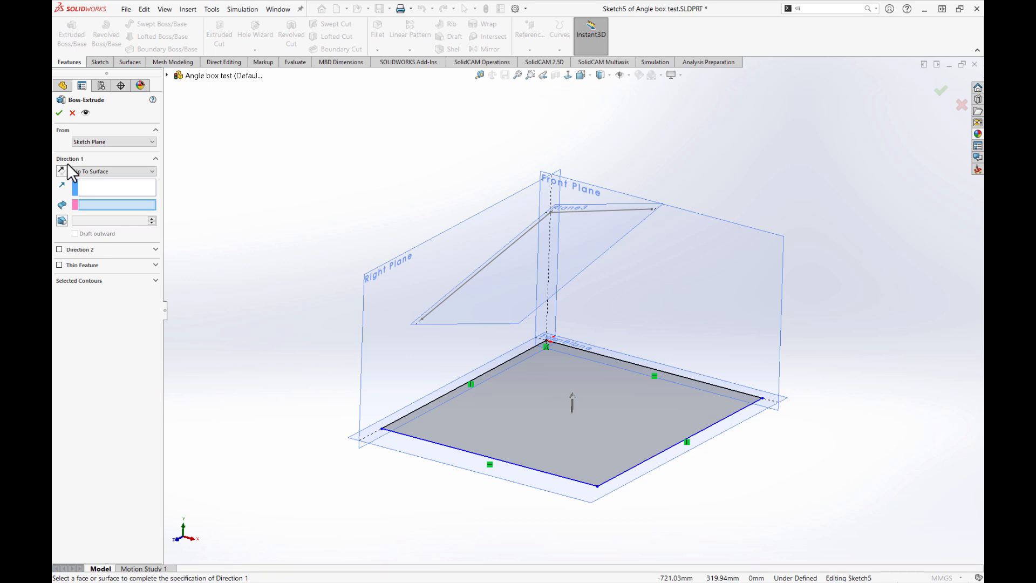
left_click(88, 170)
left_click(84, 181)
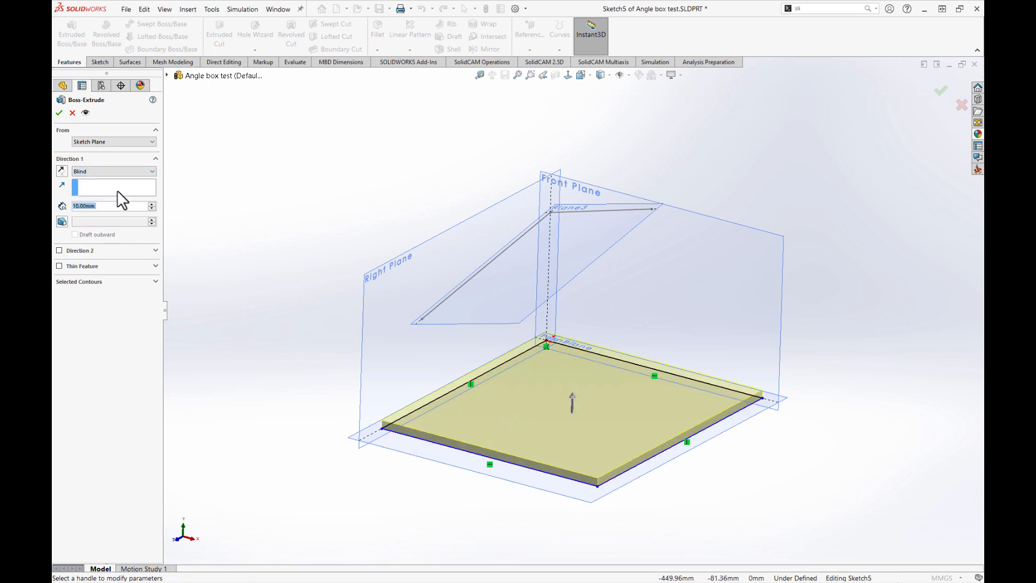
left_click(110, 170)
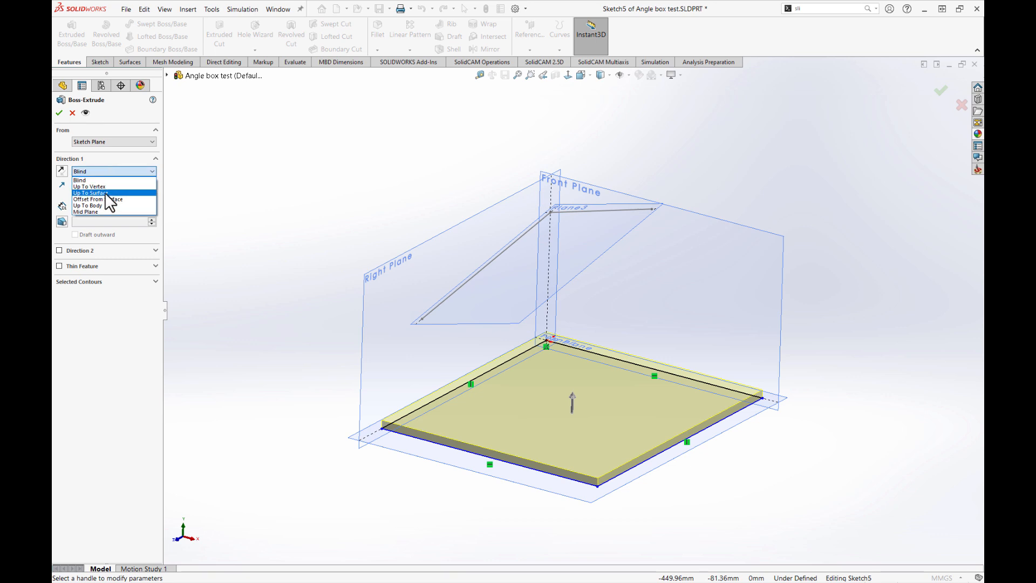
left_click(105, 193)
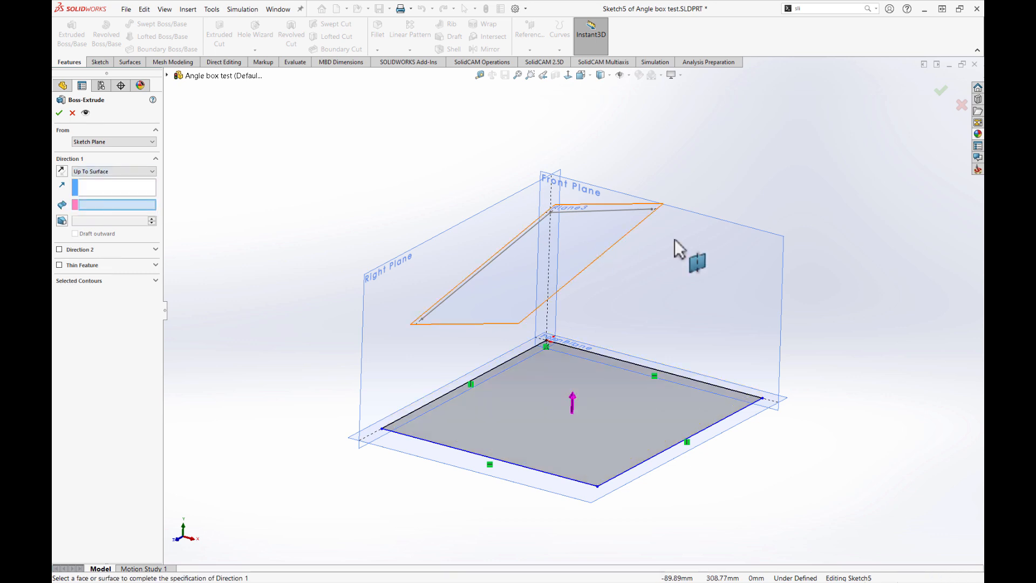
left_click(632, 225)
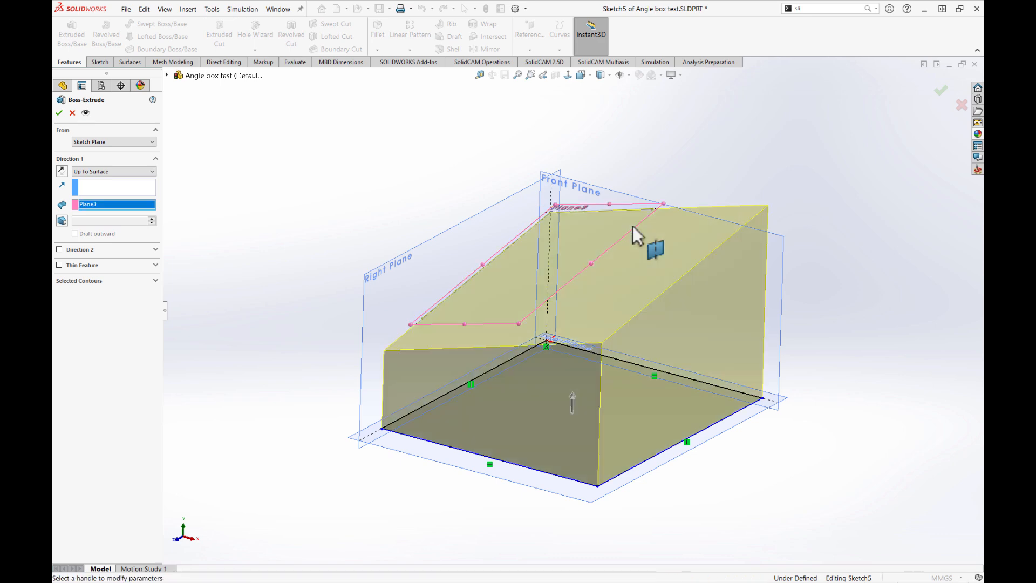
key("Return")
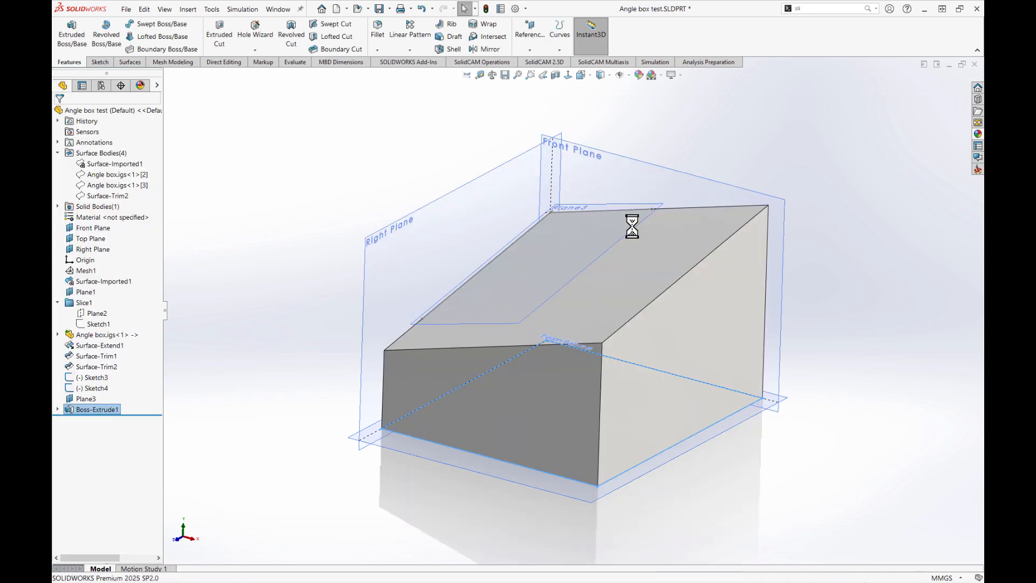
middle_click_drag(292, 215, 475, 294)
left_click(646, 260)
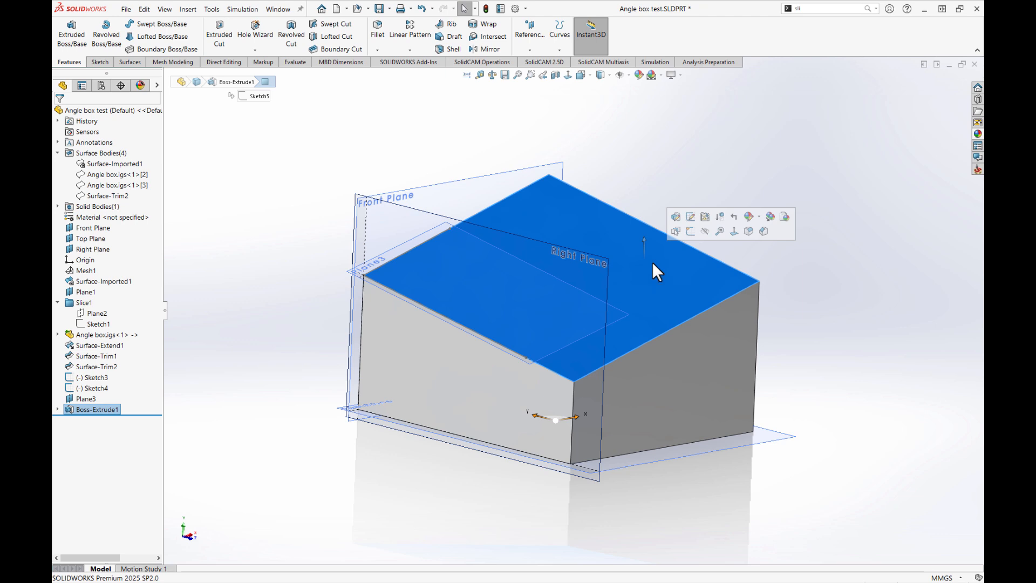
left_click(188, 370)
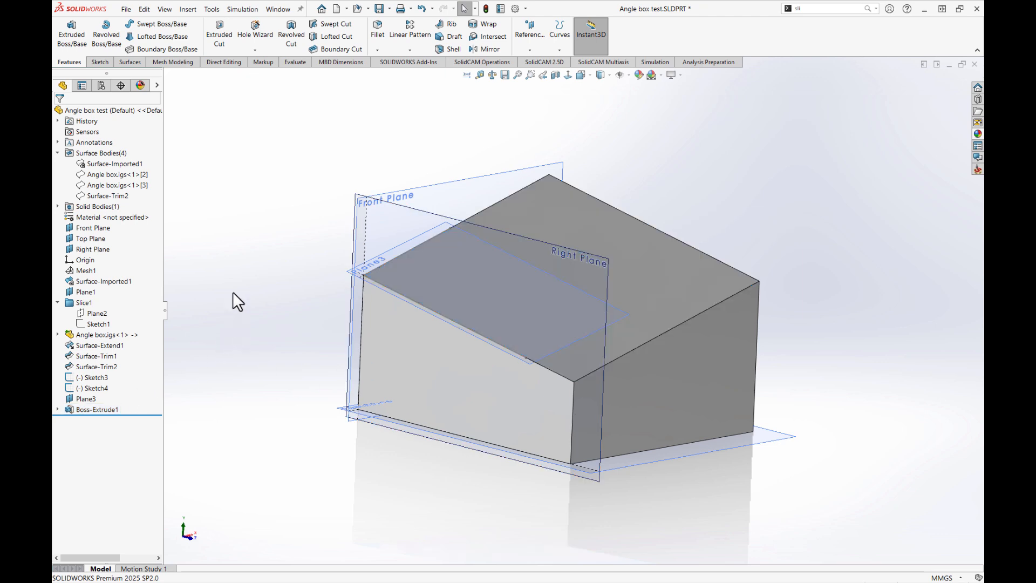
middle_click_drag(233, 293, 236, 317)
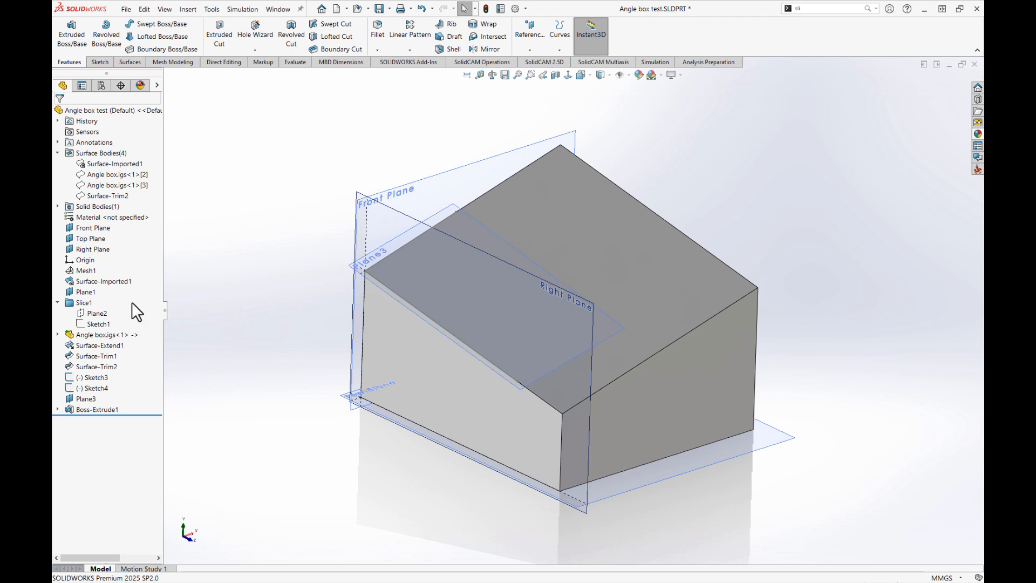
Show the surface bodies Angle box.igs<1>[2] and Angle box.igs<1>[3].
left_click(115, 174)
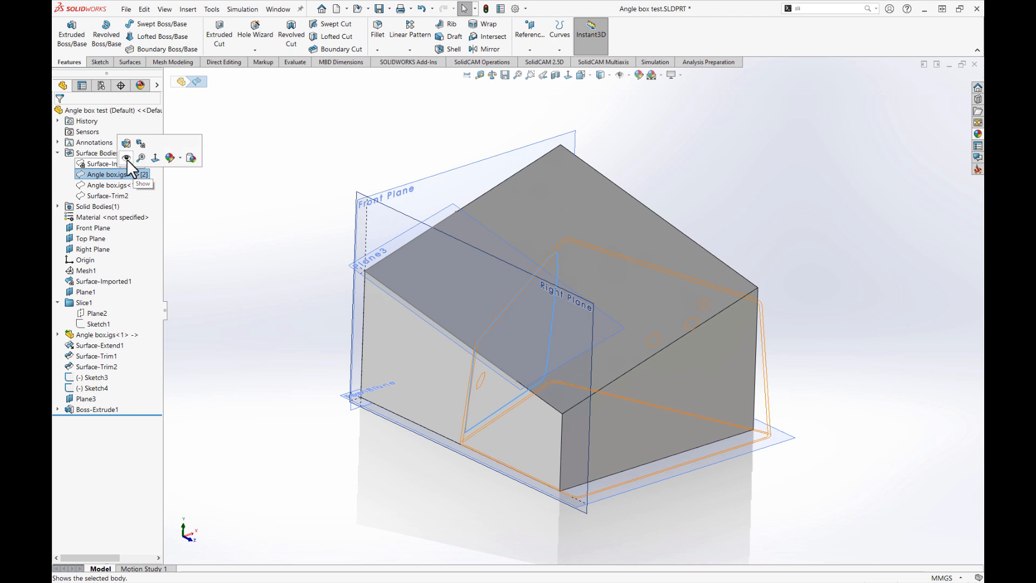
left_click(130, 179, "ctrl")
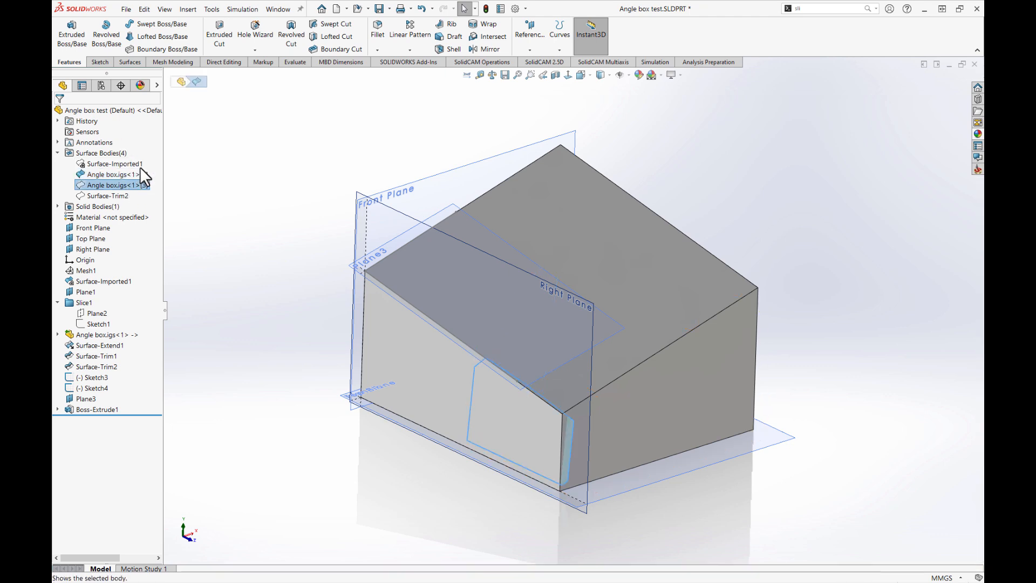
key("Escape")
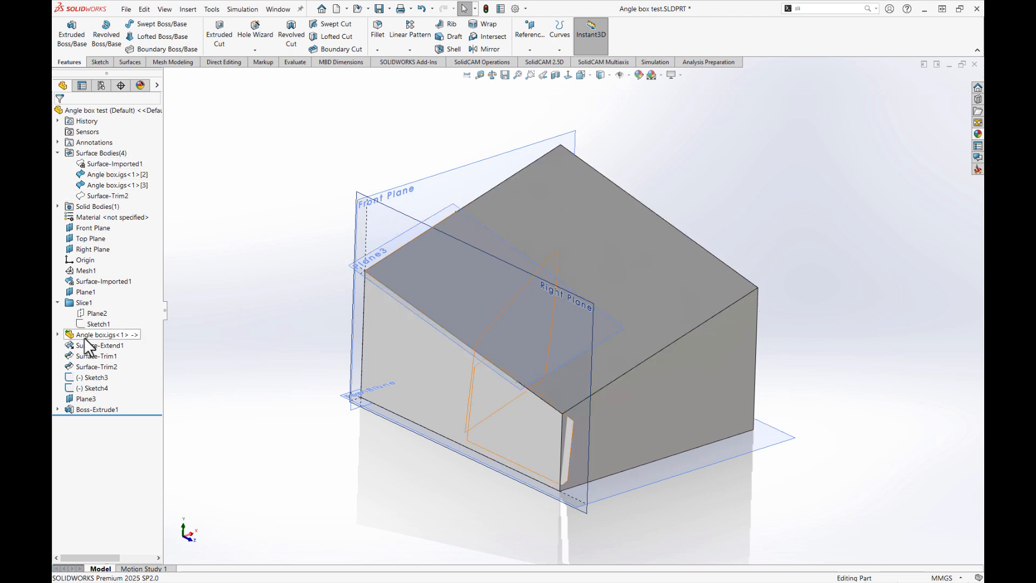
left_click(188, 10)
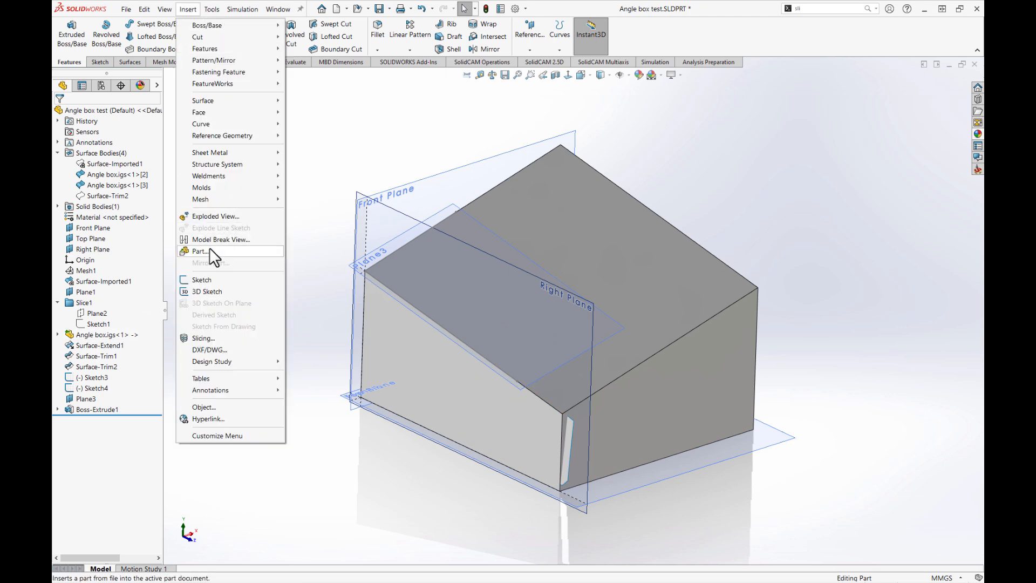
left_click(313, 141)
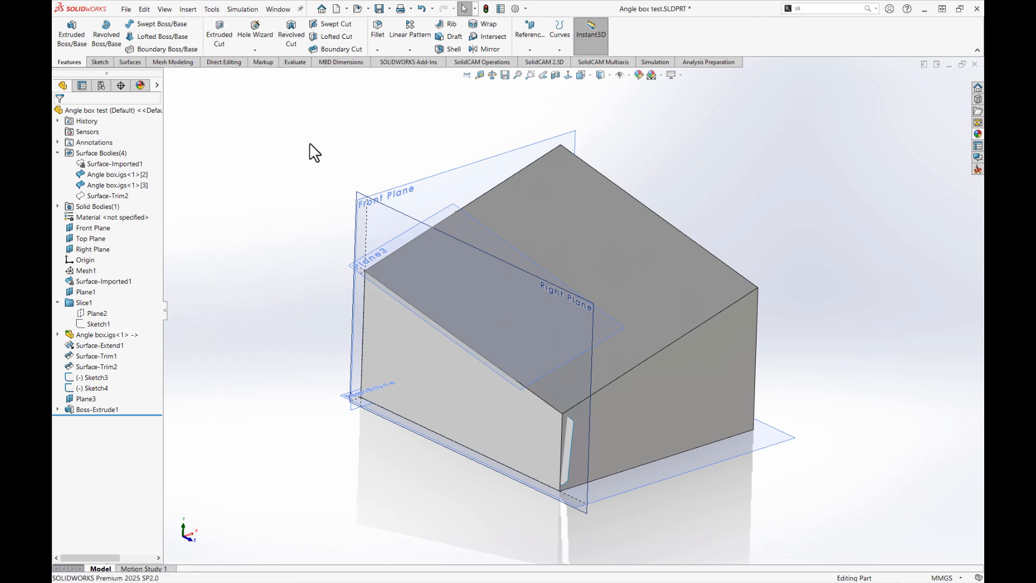